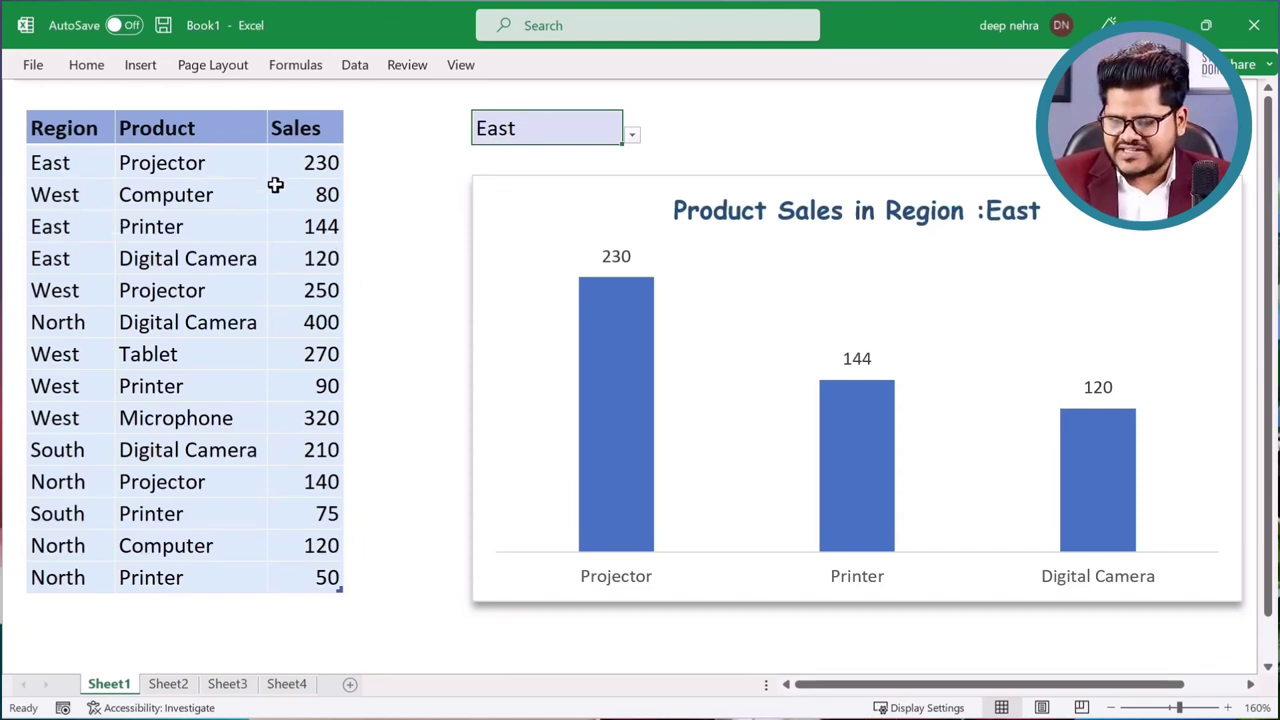
Step: Cycle the chart through North, West, South and West with the F-cell region dropdown
{"action": "left_click", "coordinate": [633, 137]}
{"action": "left_click", "coordinate": [488, 196]}
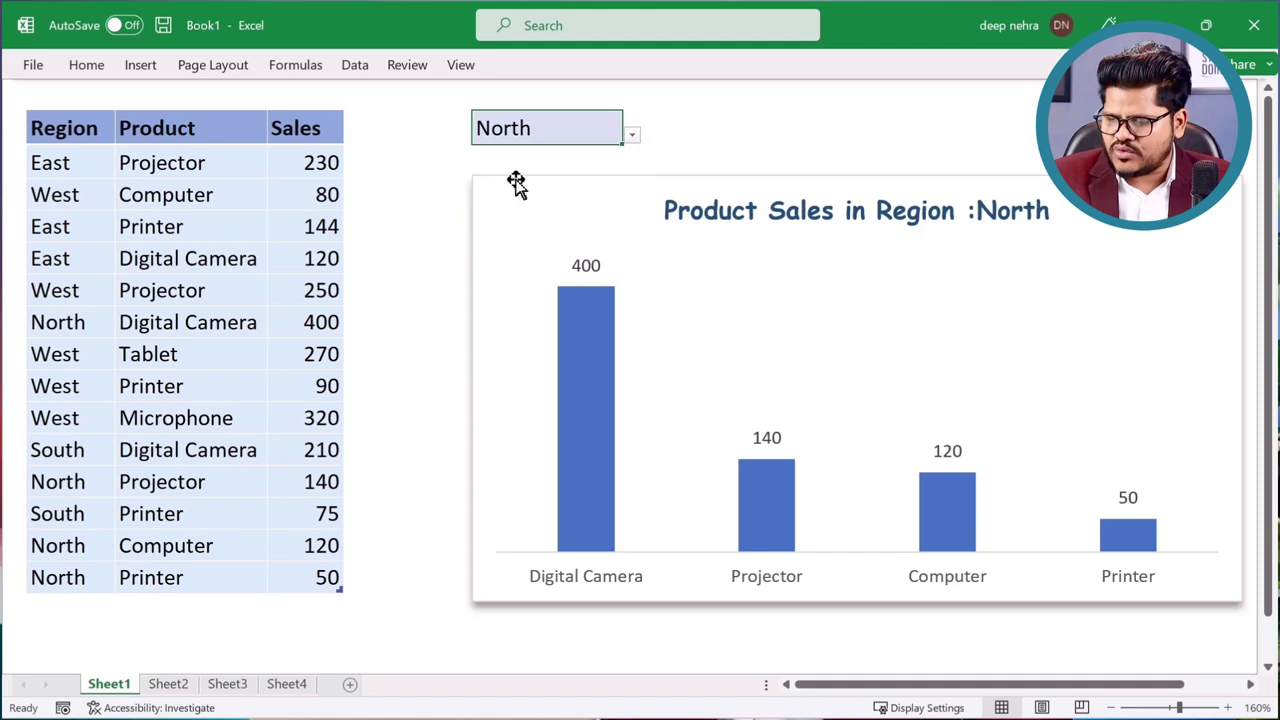
{"action": "left_click", "coordinate": [632, 137]}
{"action": "left_click", "coordinate": [537, 179]}
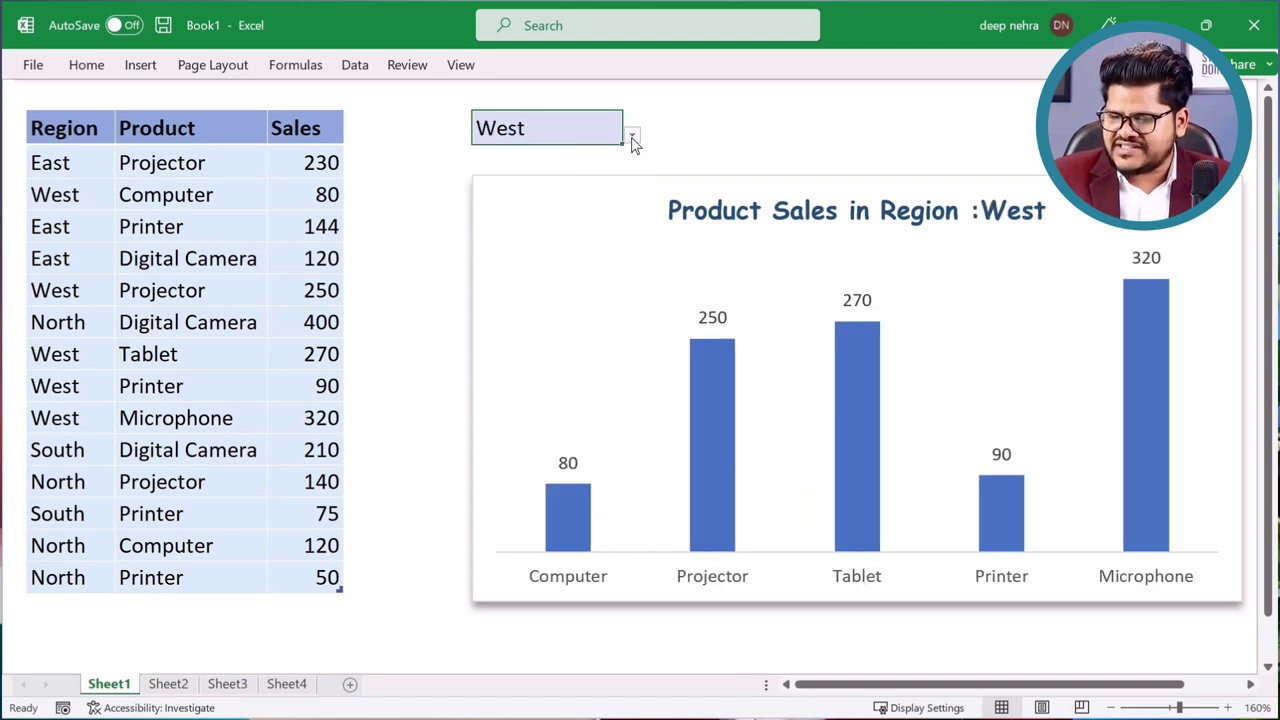
{"action": "left_click", "coordinate": [632, 137]}
{"action": "left_click", "coordinate": [529, 216]}
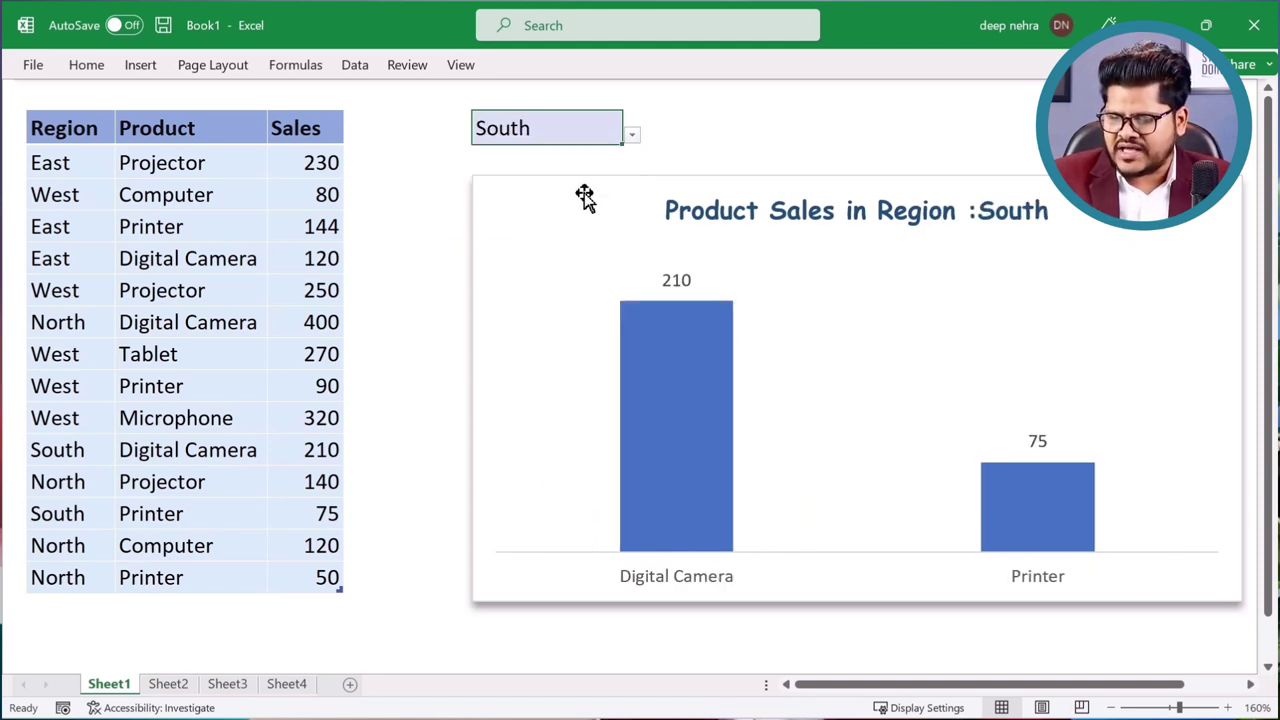
{"action": "left_click", "coordinate": [634, 138]}
{"action": "left_click", "coordinate": [519, 180]}
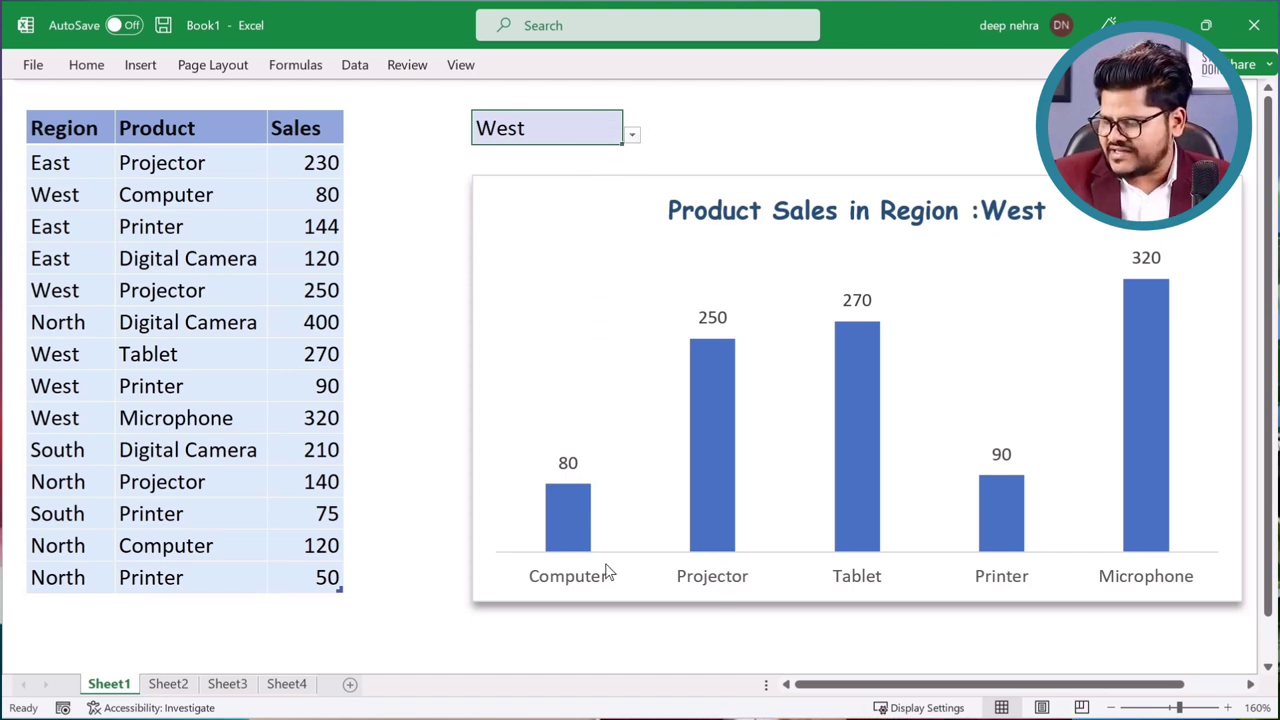
Step: Switch the region to North, then settle on South, and select the empty cell below the table
{"action": "left_click", "coordinate": [632, 136]}
{"action": "left_click", "coordinate": [517, 197]}
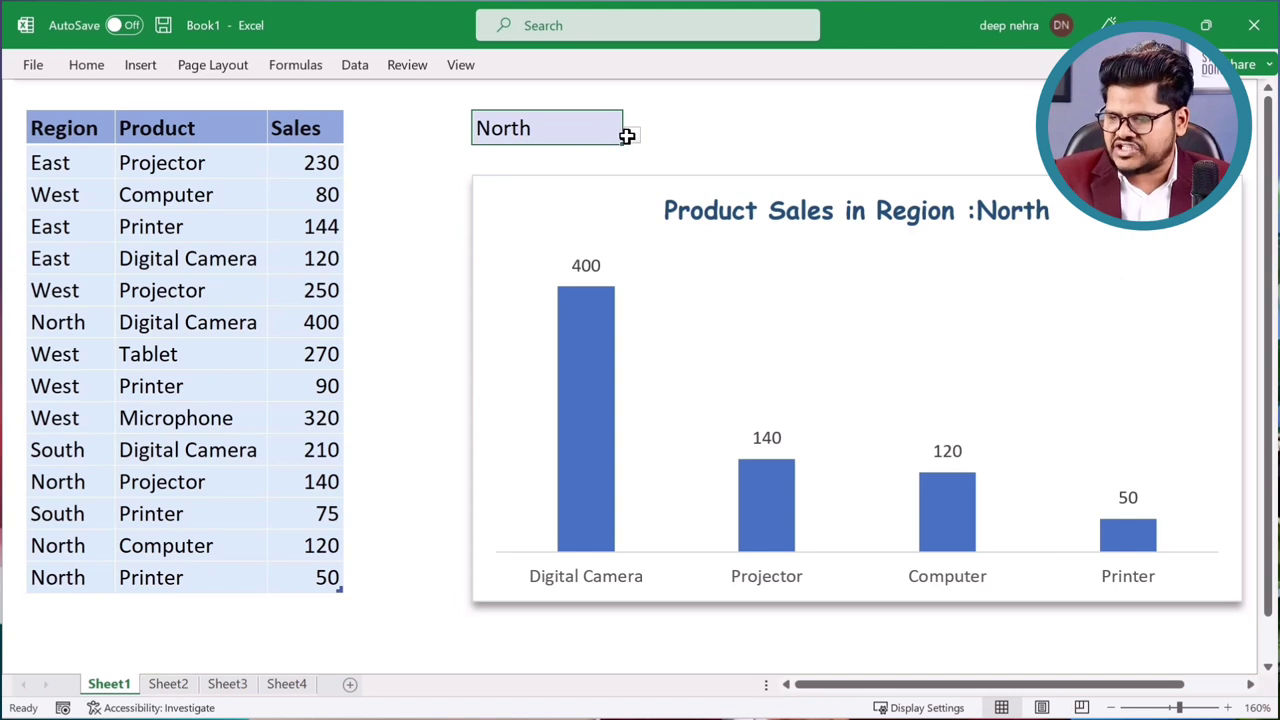
{"action": "left_click", "coordinate": [632, 138]}
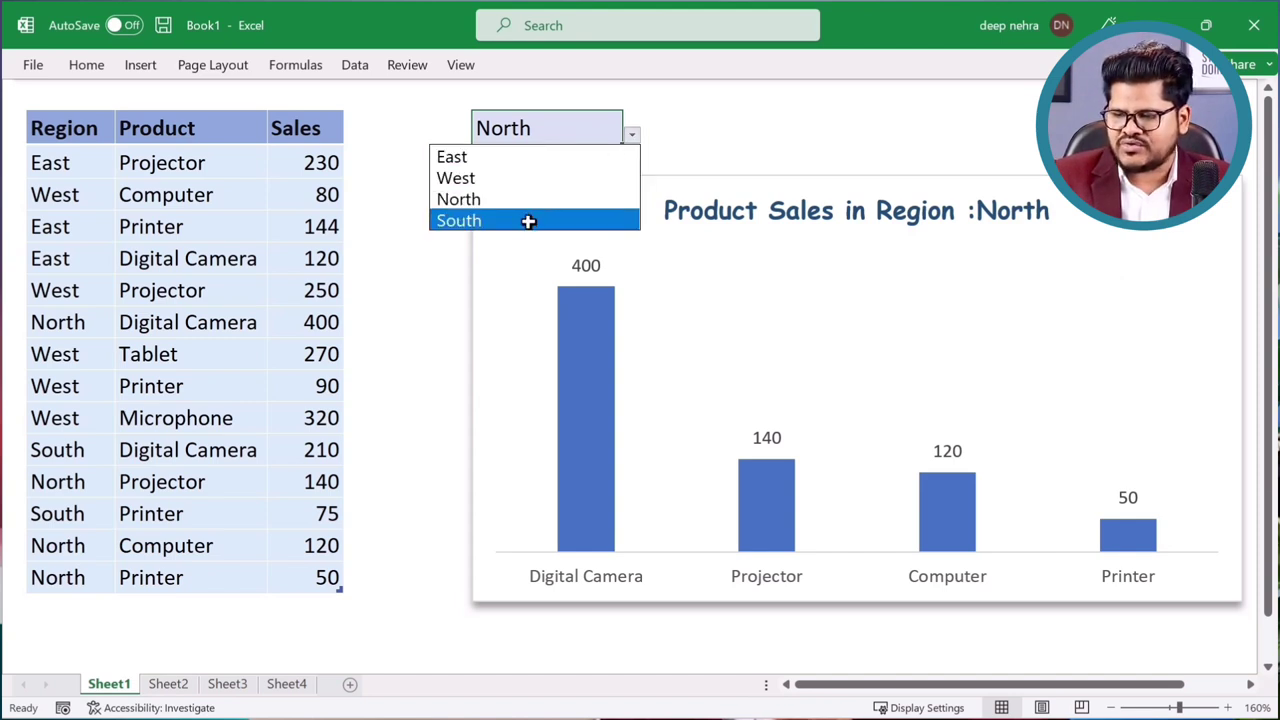
{"action": "left_click", "coordinate": [528, 221]}
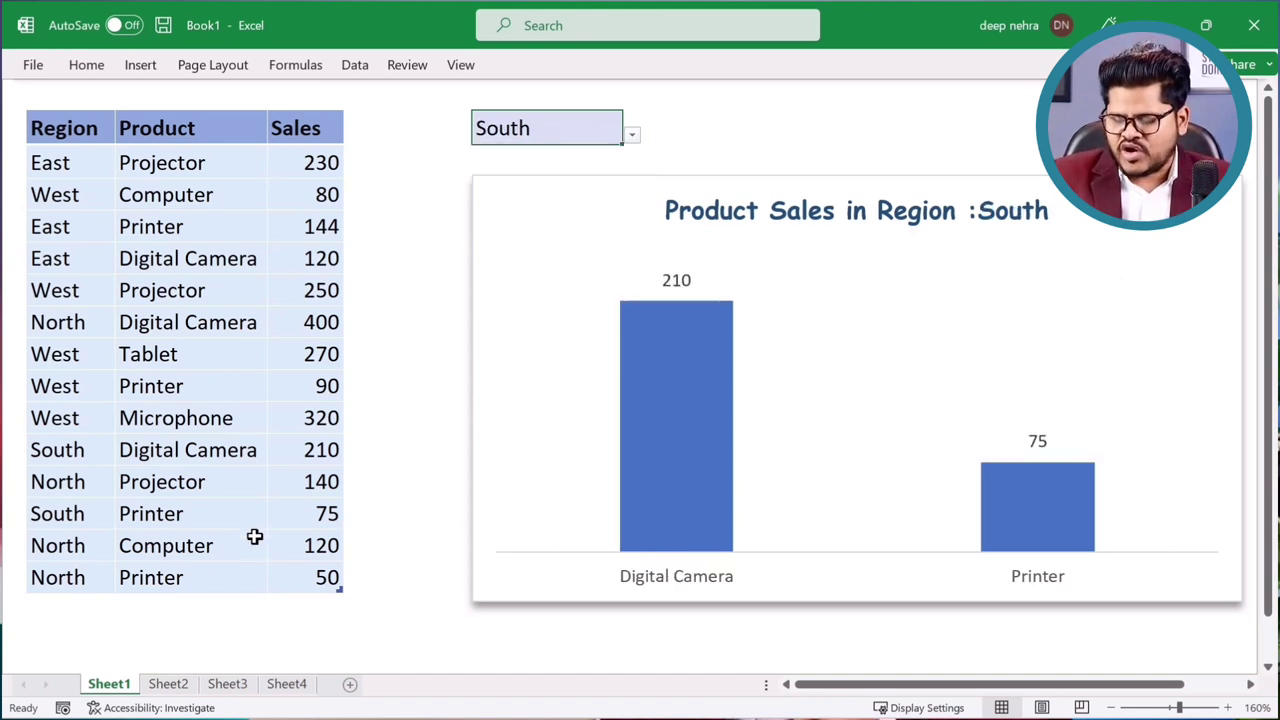
{"action": "left_click", "coordinate": [39, 609]}
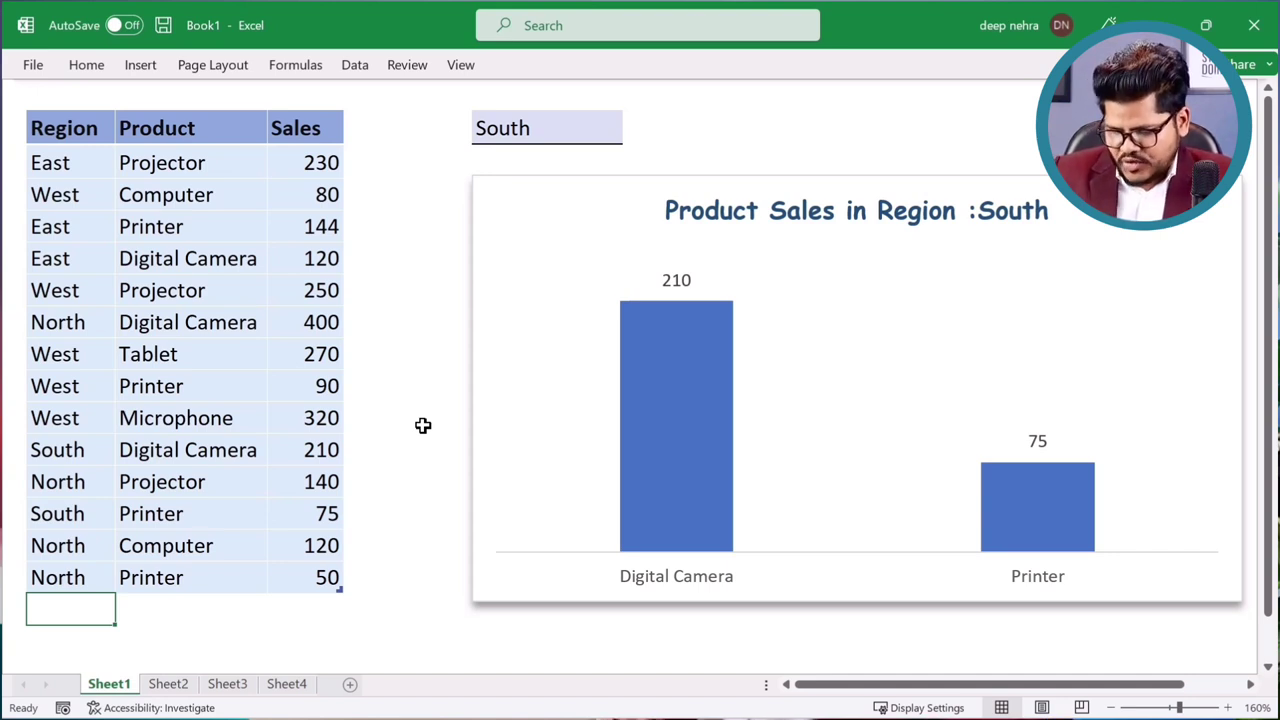
Step: Add a new row under the table: South, Computer, 120
{"action": "type", "text": "S"}
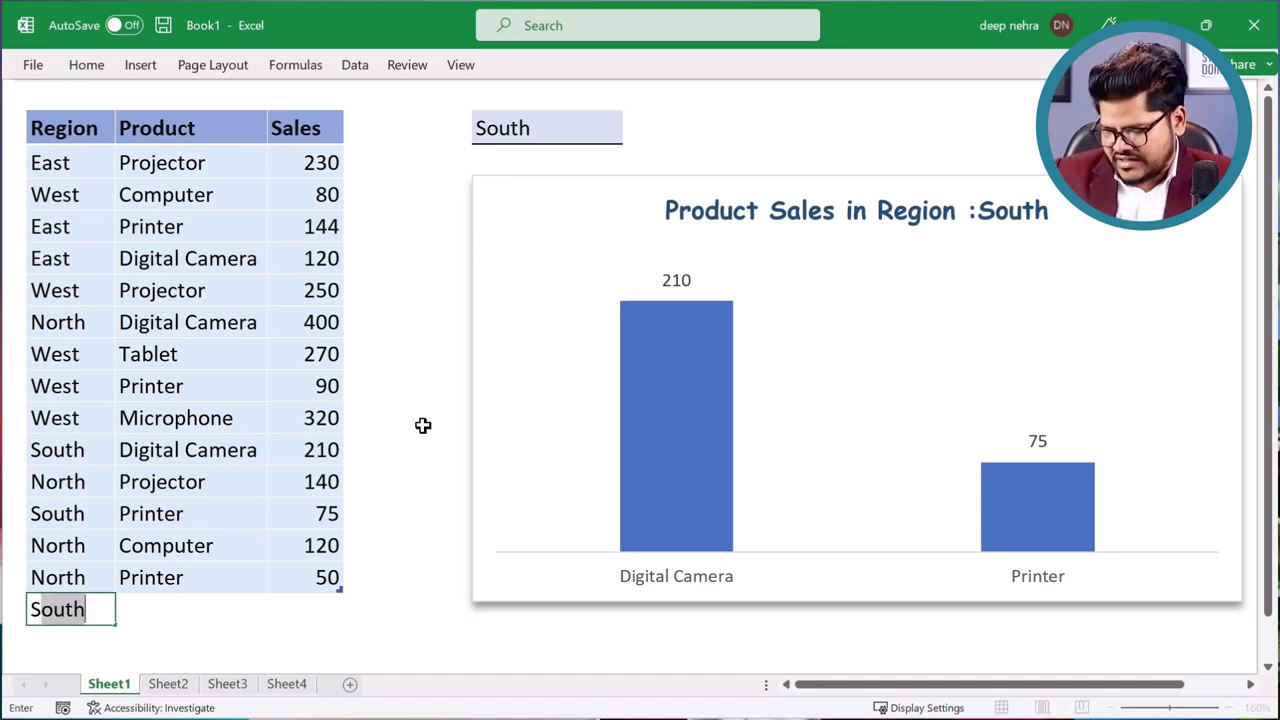
{"action": "key", "text": "Tab"}
{"action": "type", "text": "C"}
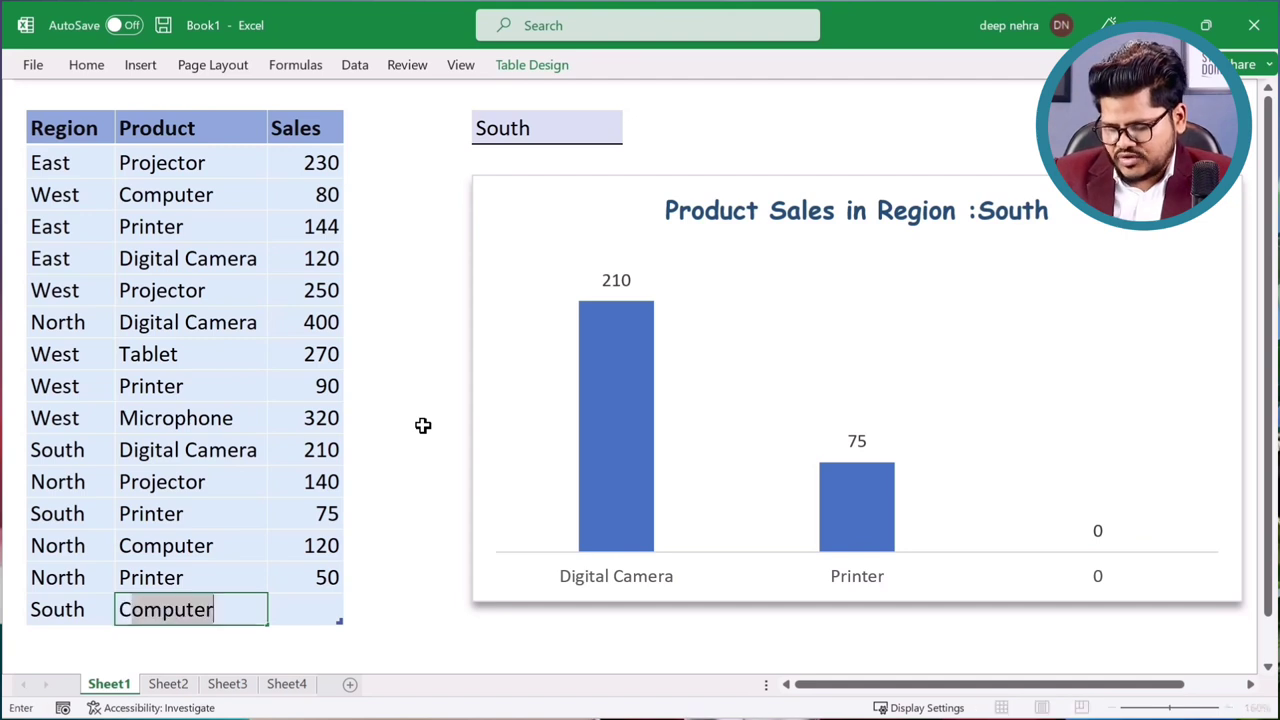
{"action": "key", "text": "Tab"}
{"action": "type", "text": "12"}
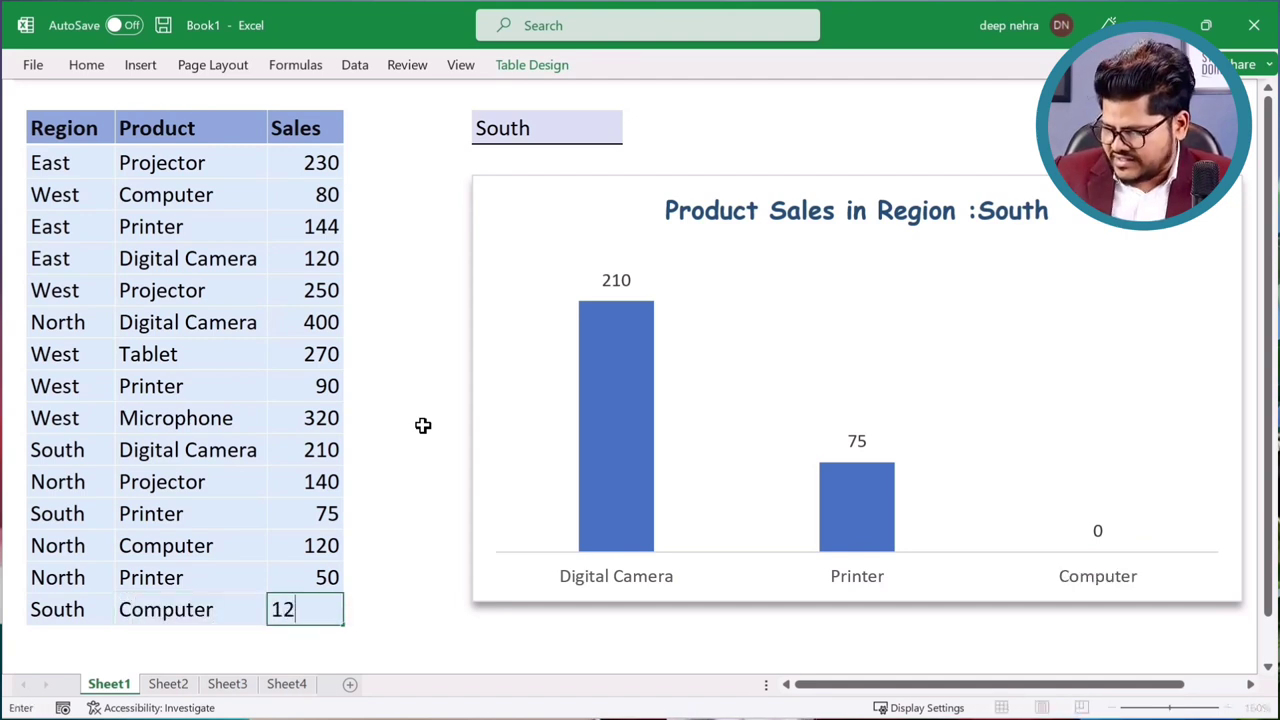
{"action": "key", "text": "Return"}
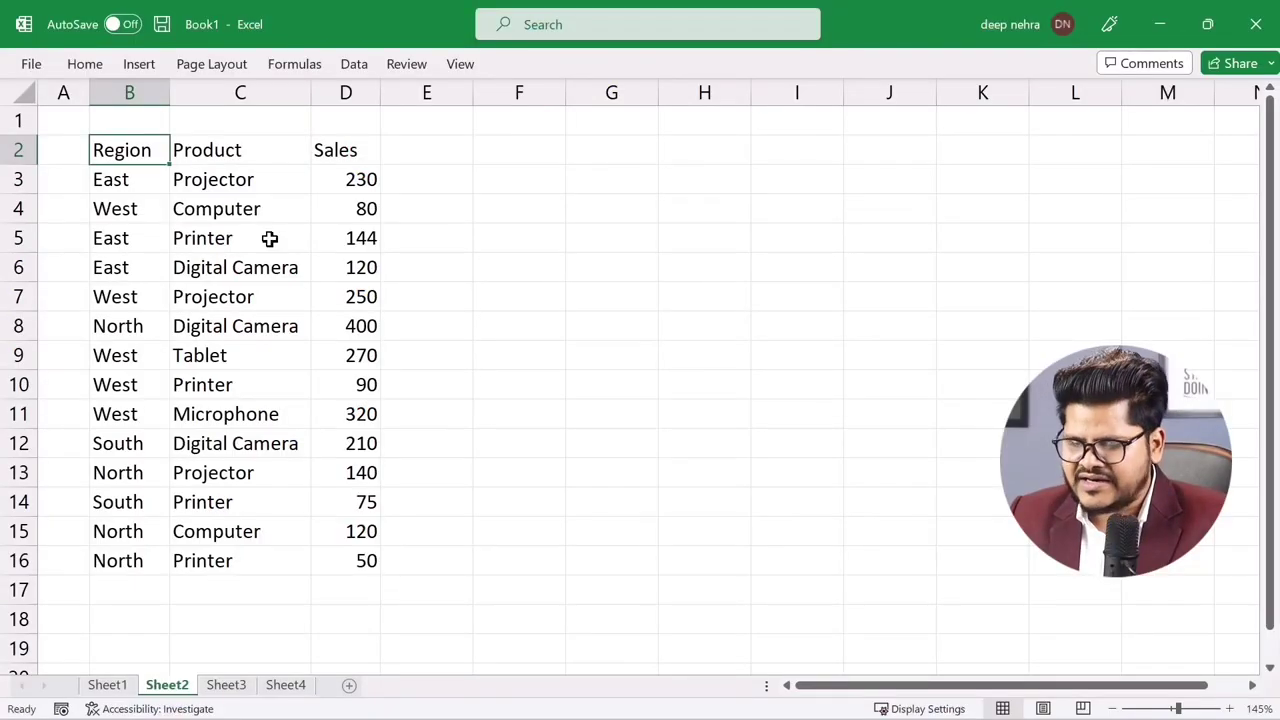
Step: Format the Sheet2 data as a table in Blue, Table Style Medium 2, with headers
{"action": "key", "text": "ctrl+a"}
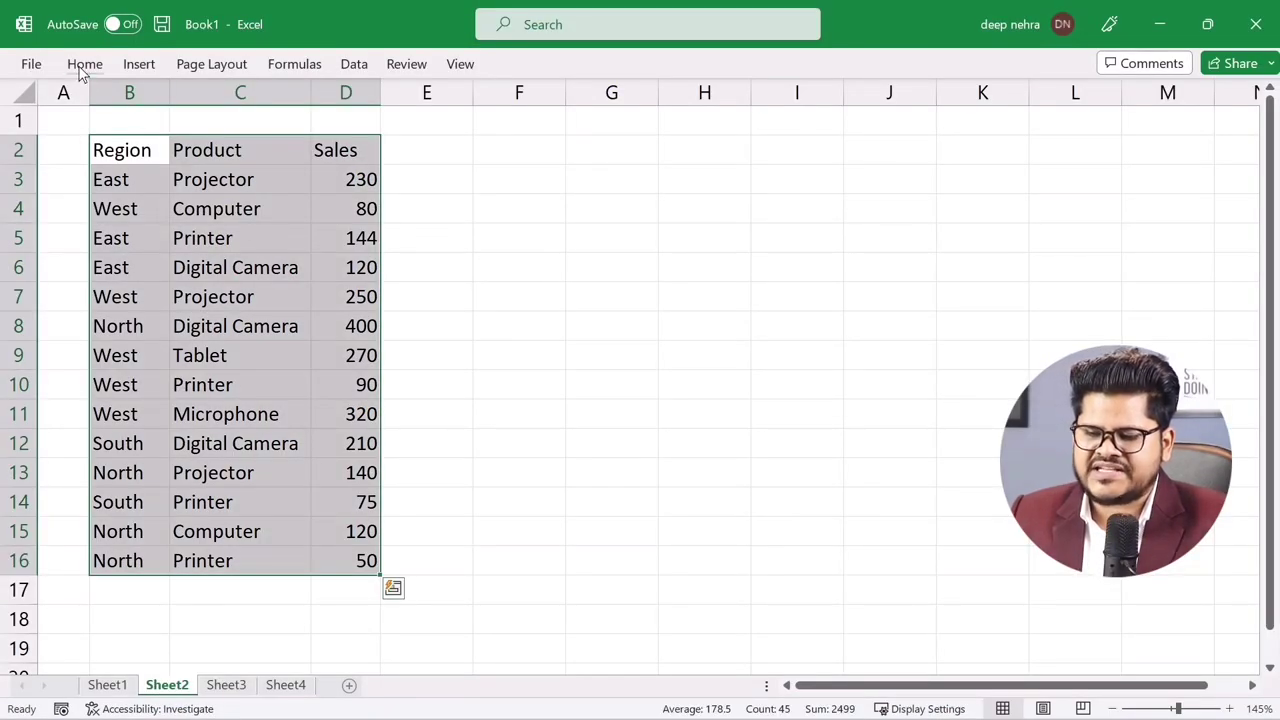
{"action": "left_click", "coordinate": [85, 63]}
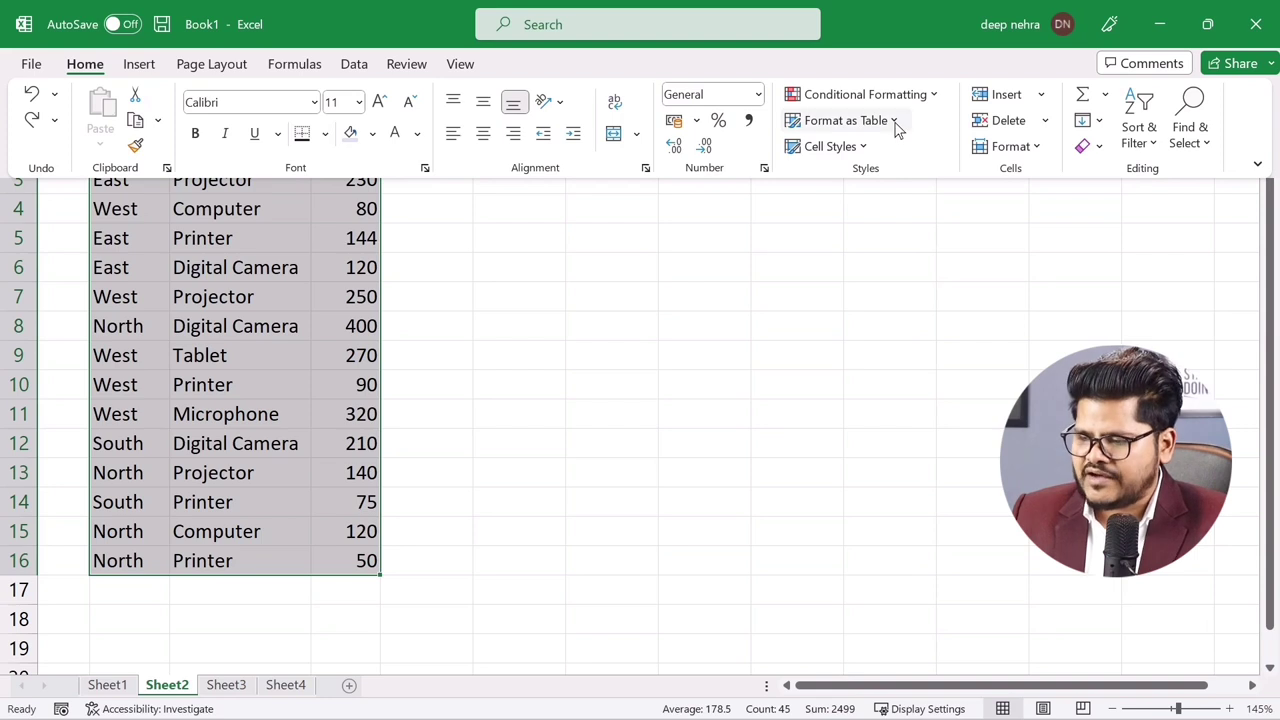
{"action": "left_click", "coordinate": [895, 123]}
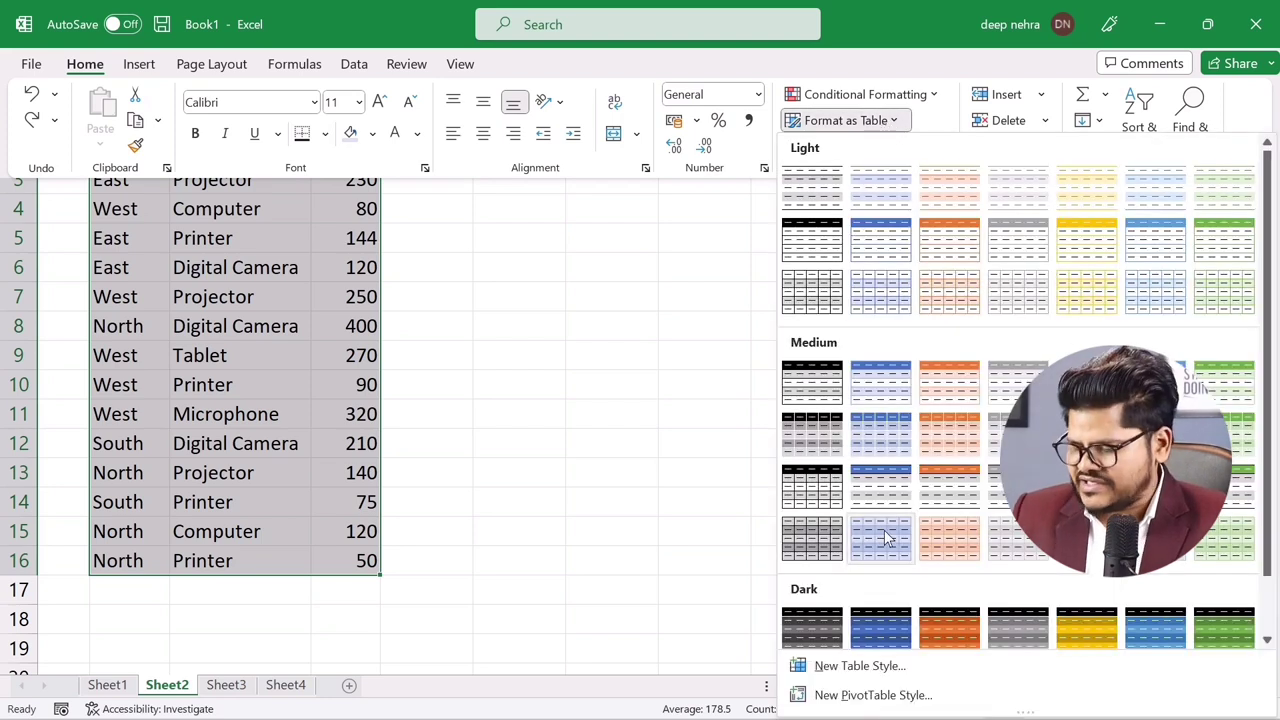
{"action": "left_click", "coordinate": [869, 387]}
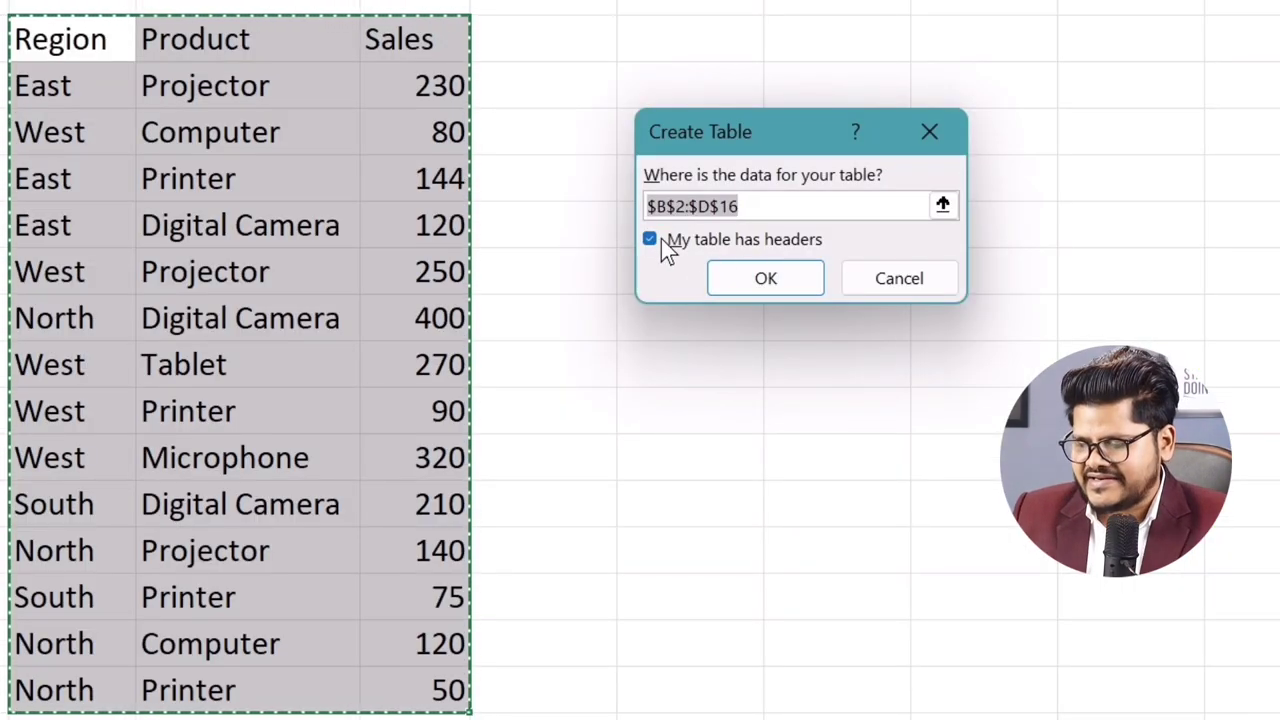
{"action": "left_click", "coordinate": [742, 281]}
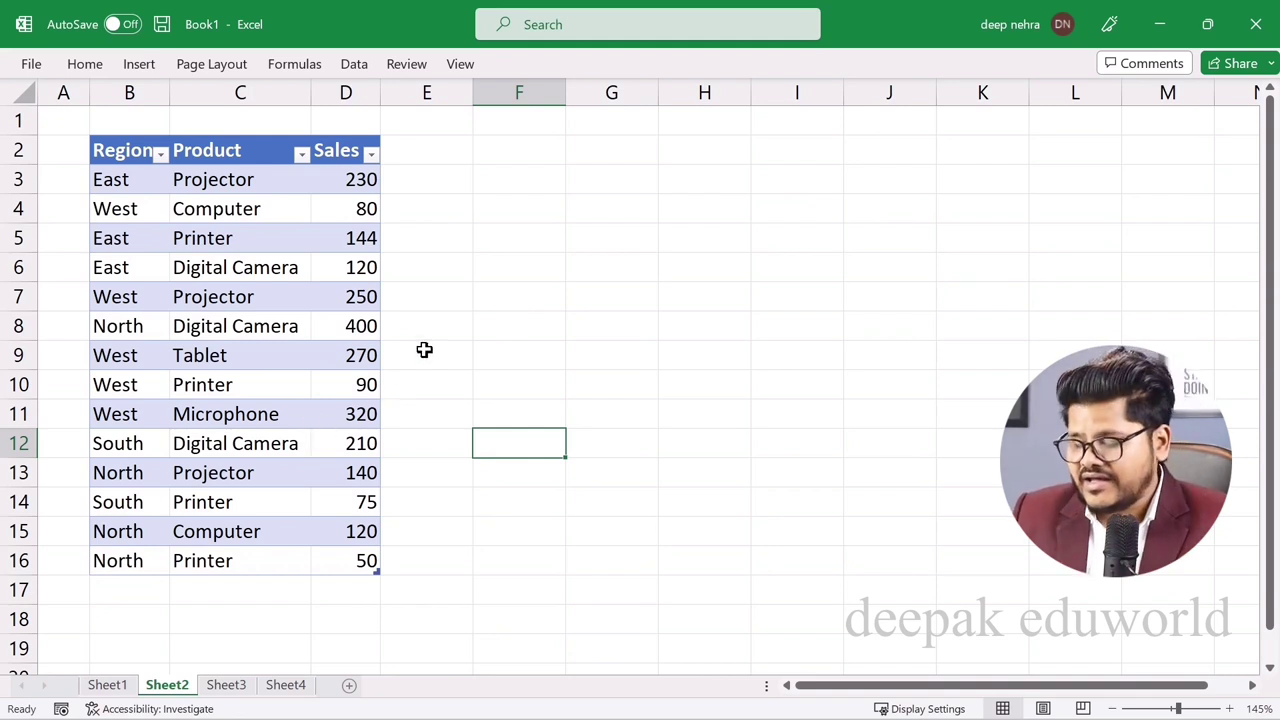
{"action": "left_click", "coordinate": [504, 151]}
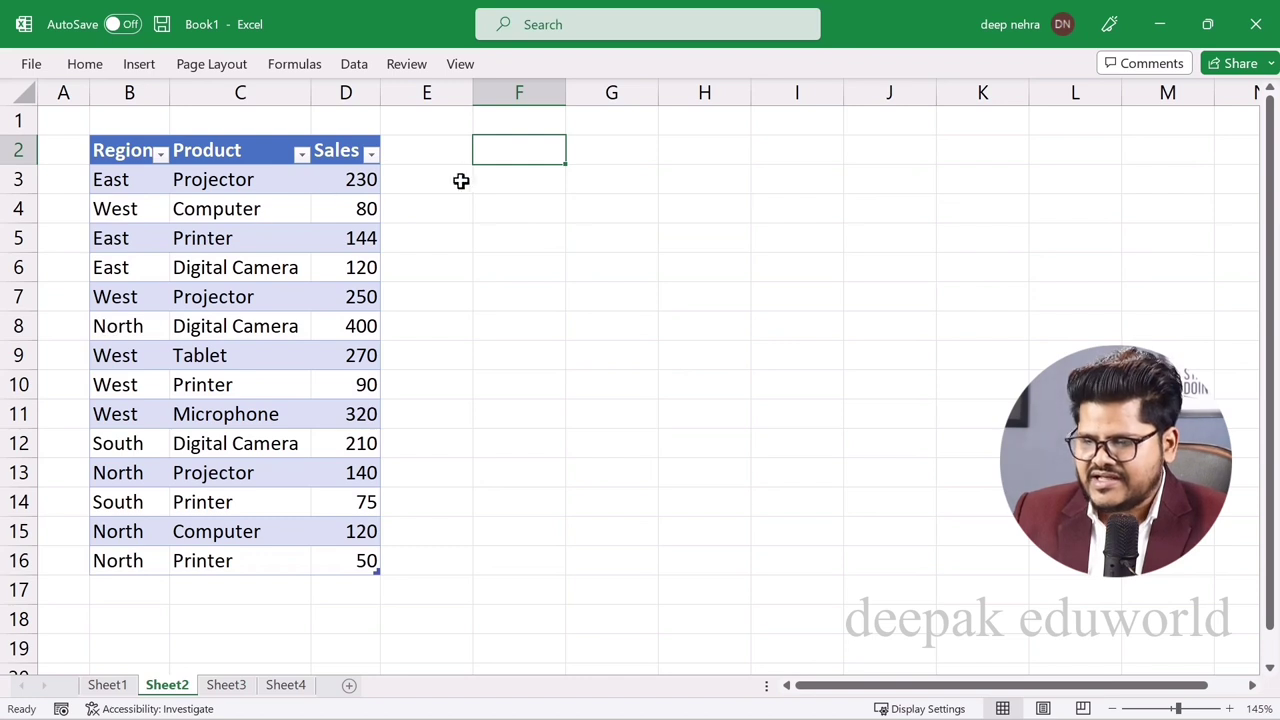
{"action": "left_click", "coordinate": [354, 66]}
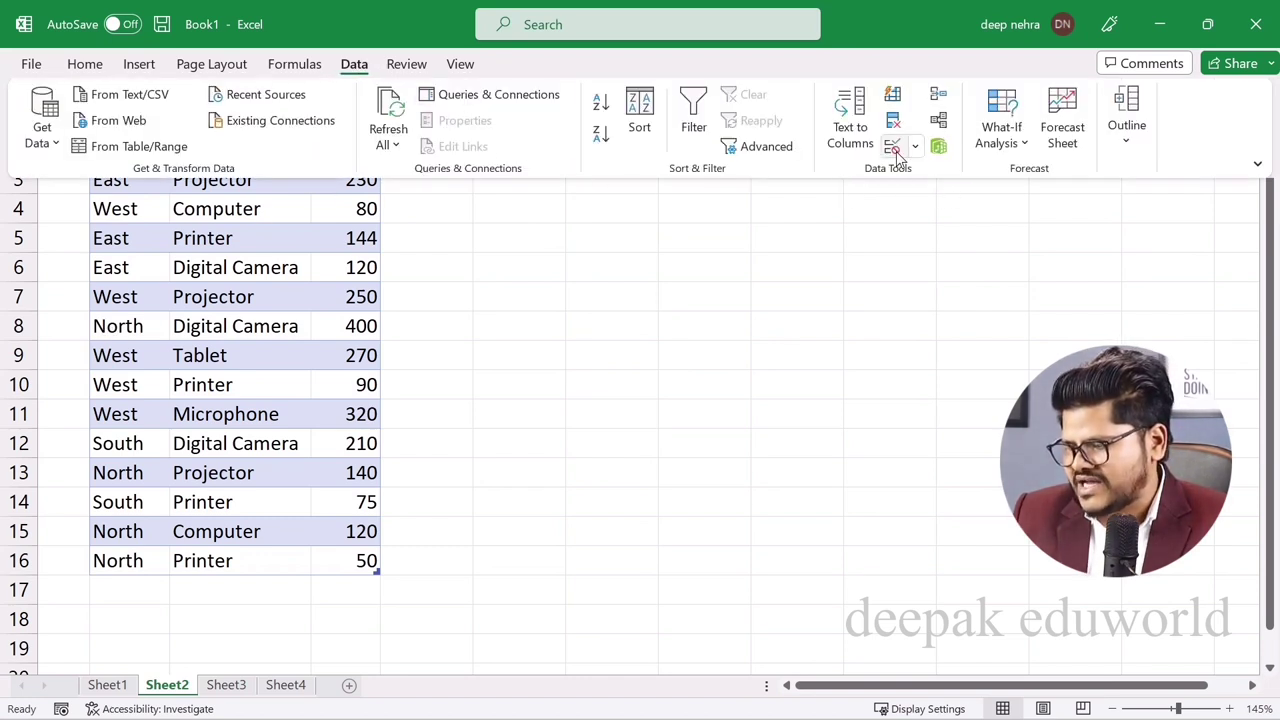
{"action": "left_click", "coordinate": [893, 146]}
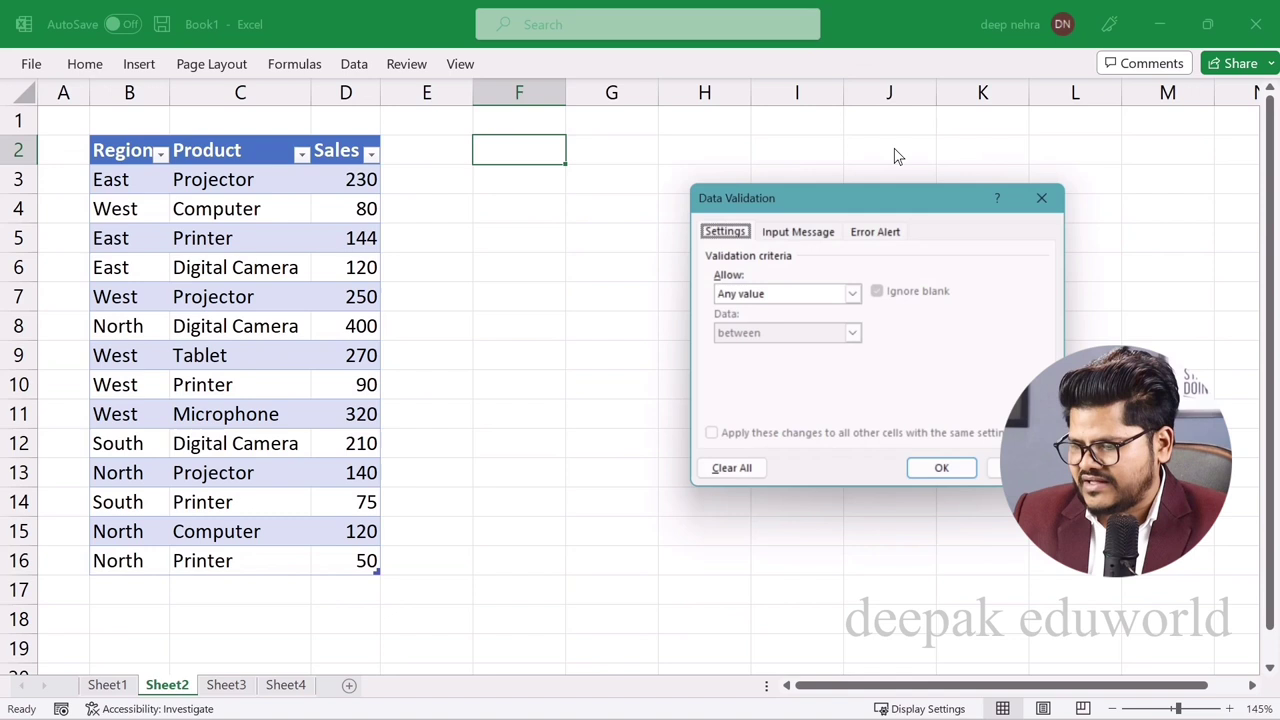
{"action": "left_click", "coordinate": [766, 296]}
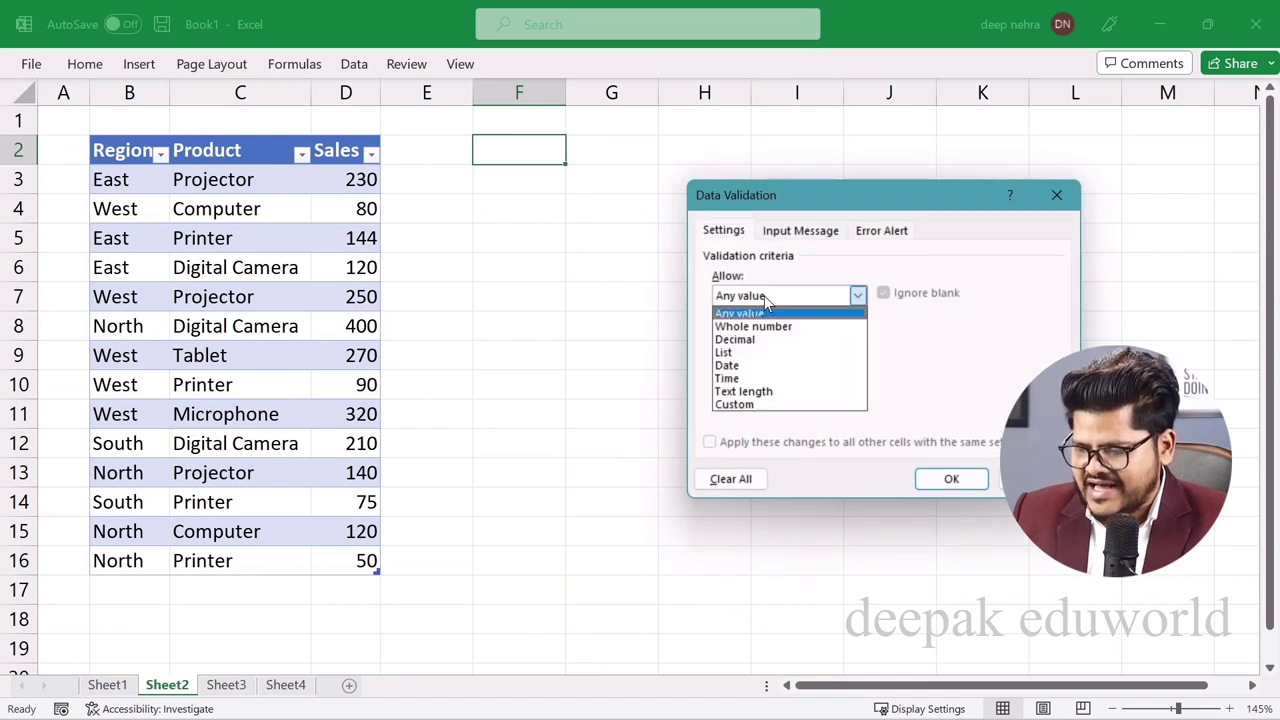
{"action": "left_click", "coordinate": [745, 351]}
{"action": "left_click", "coordinate": [745, 376]}
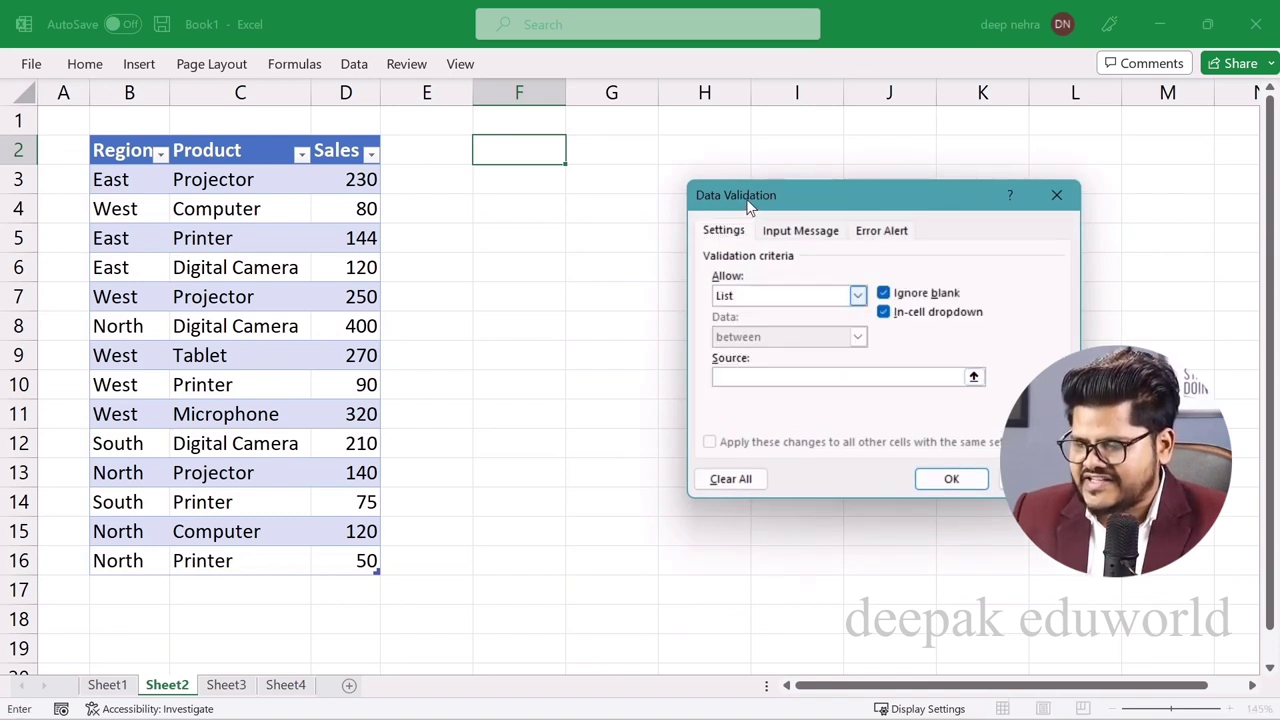
{"action": "left_click_drag", "start_coordinate": [748, 205], "coordinate": [548, 225]}
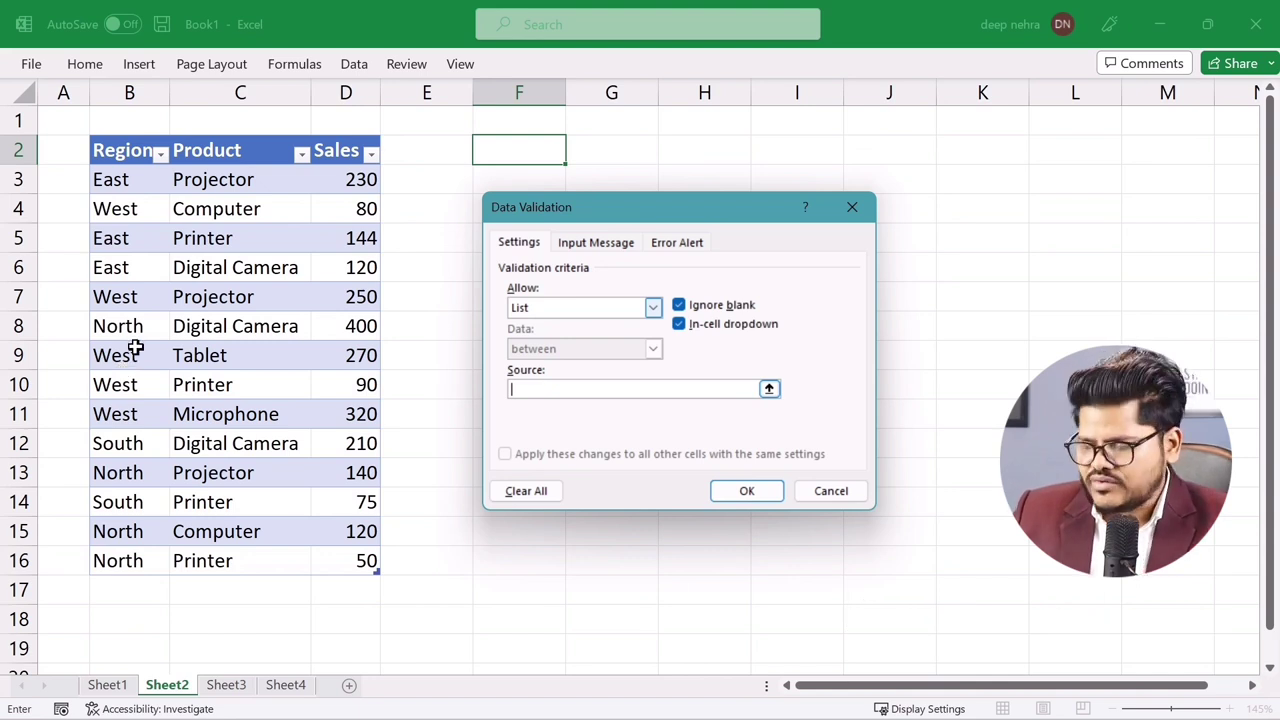
{"action": "left_click", "coordinate": [852, 207]}
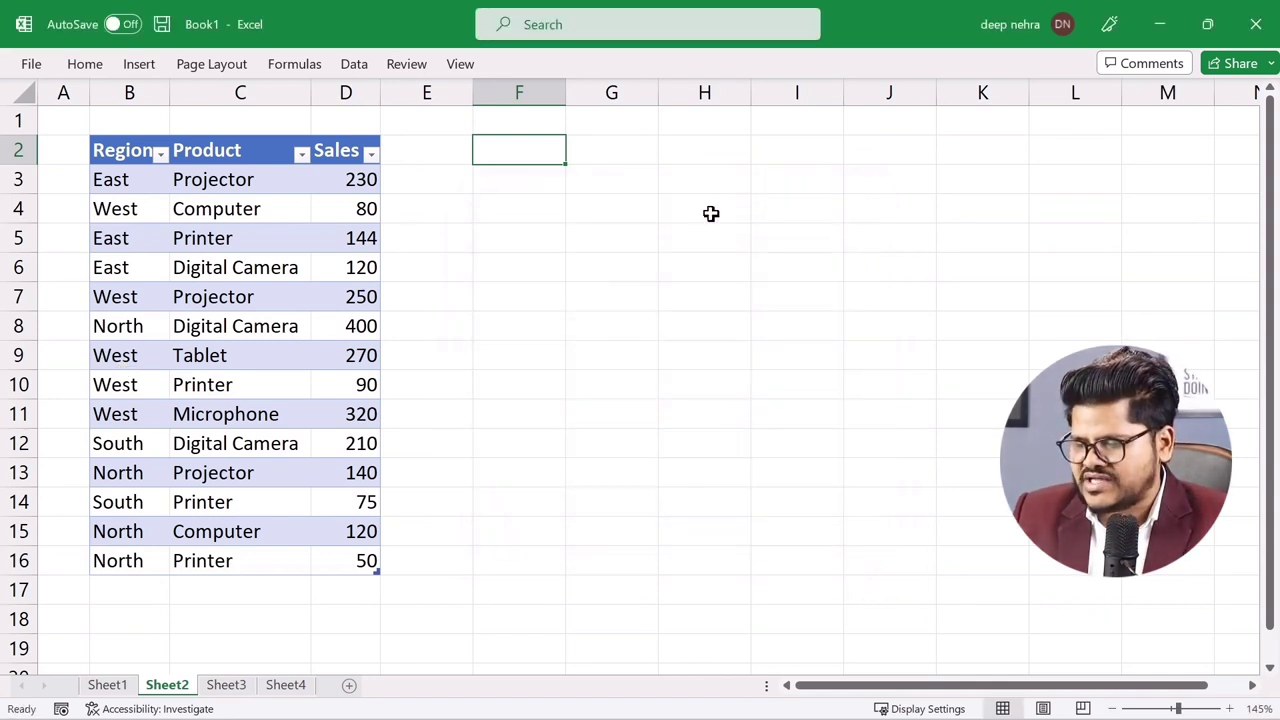
Step: Enter =UNIQUE(Table5[Region]) in K2 to list East, West, North and South
{"action": "left_click", "coordinate": [978, 151]}
{"action": "type", "text": "="}
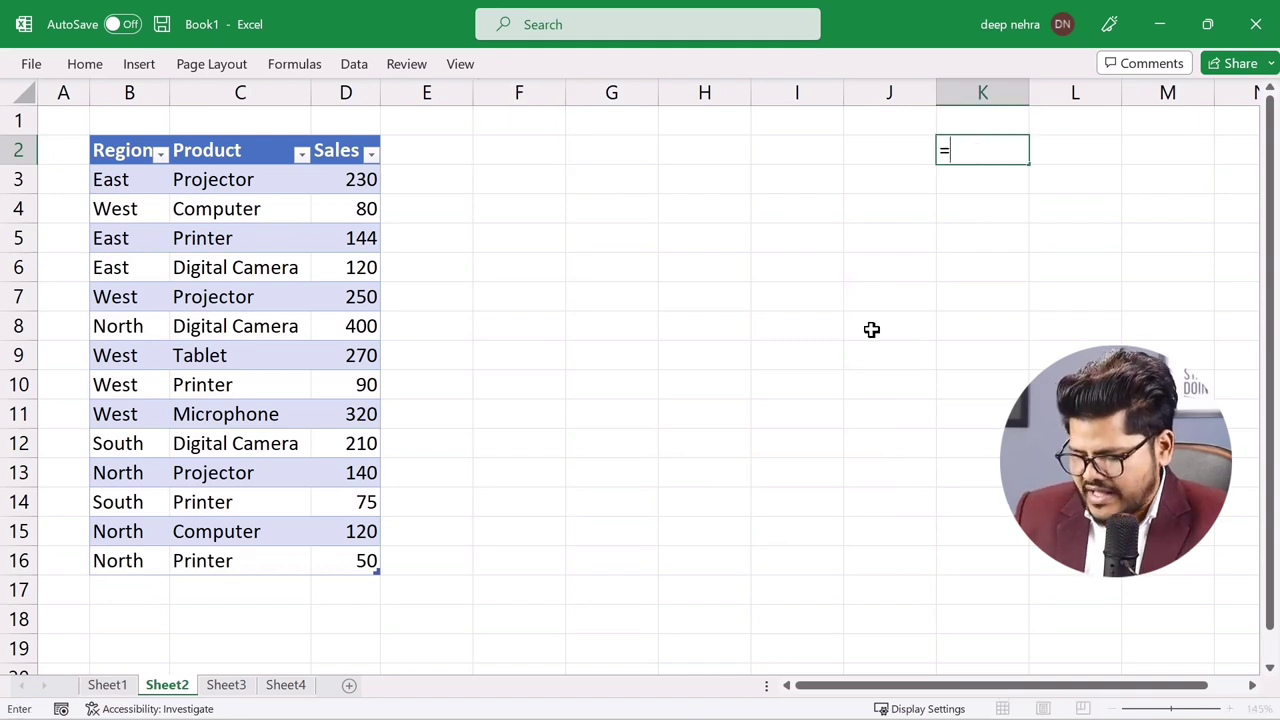
{"action": "type", "text": "uni"}
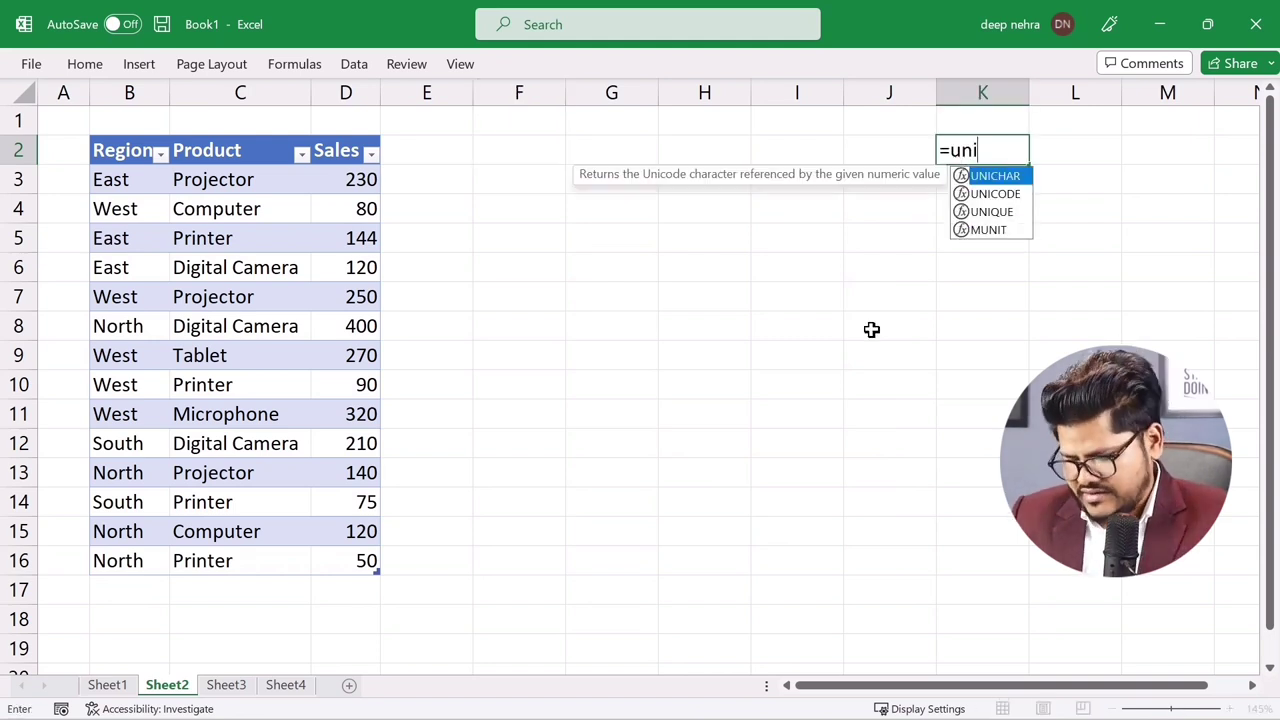
{"action": "key", "text": "Down"}
{"action": "key", "text": "Down"}
{"action": "key", "text": "Tab"}
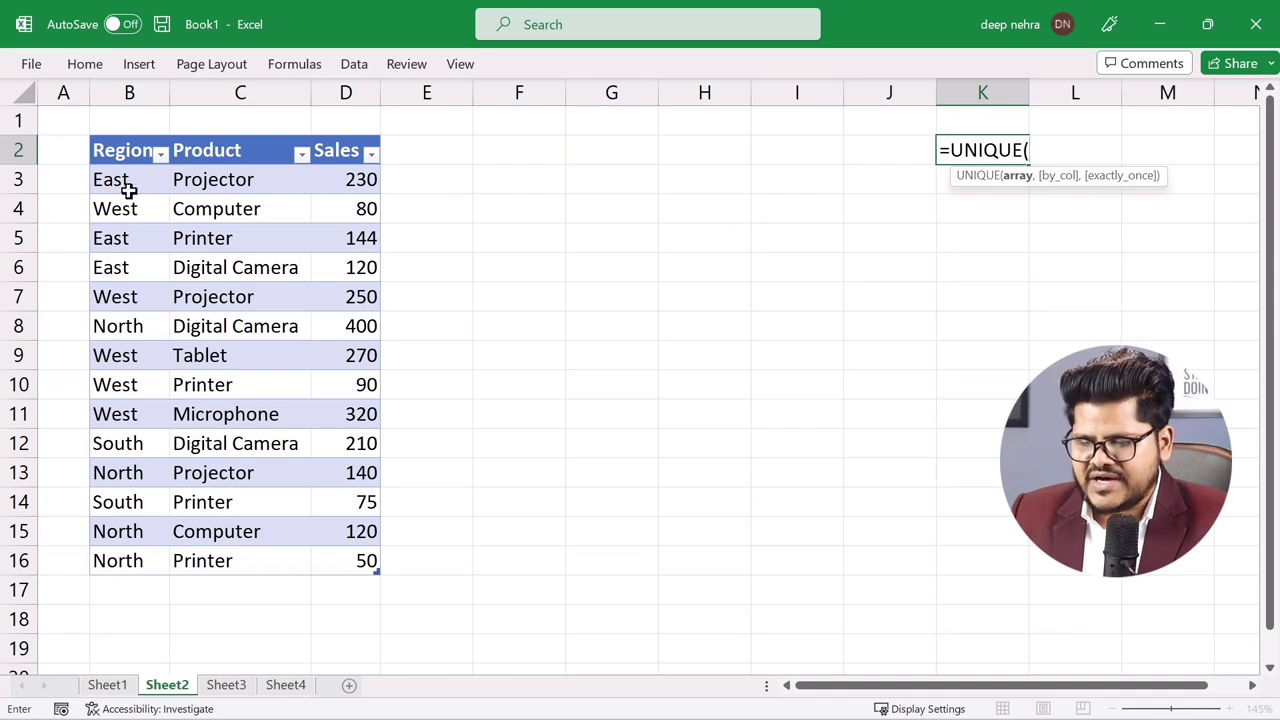
{"action": "left_click_drag", "start_coordinate": [129, 191], "coordinate": [120, 560]}
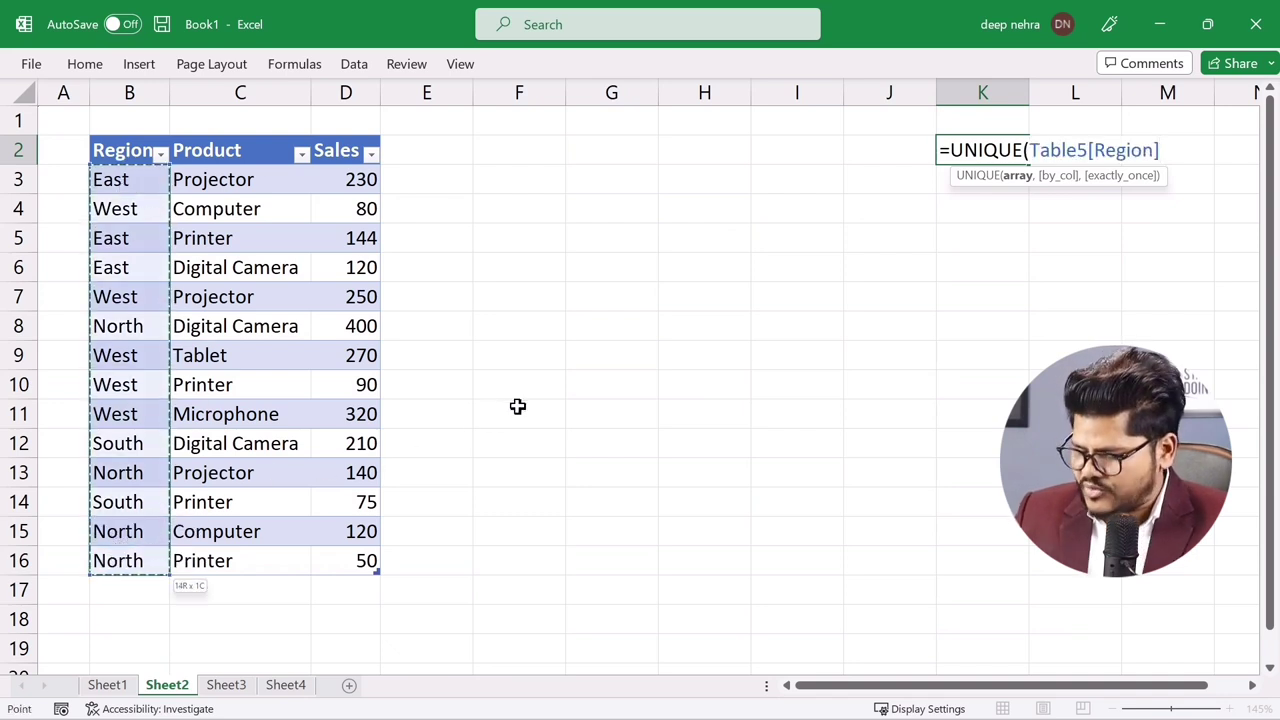
{"action": "key", "text": "Return"}
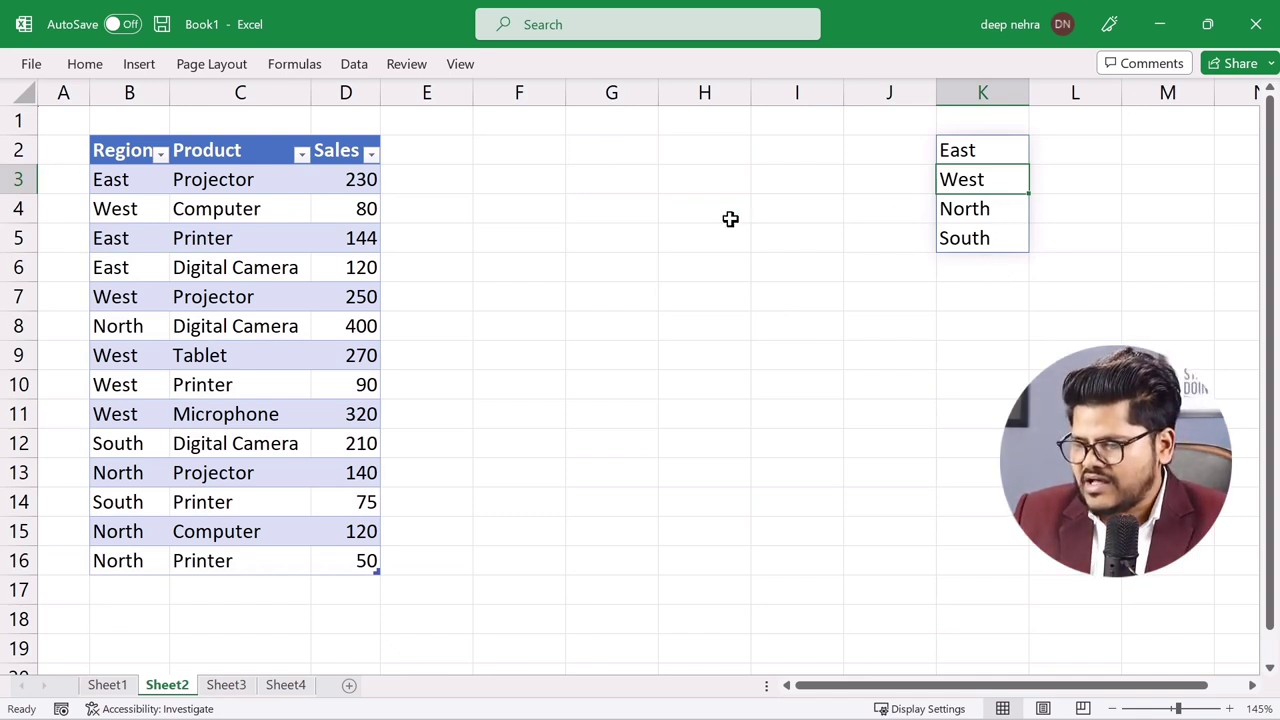
{"action": "left_click", "coordinate": [500, 150]}
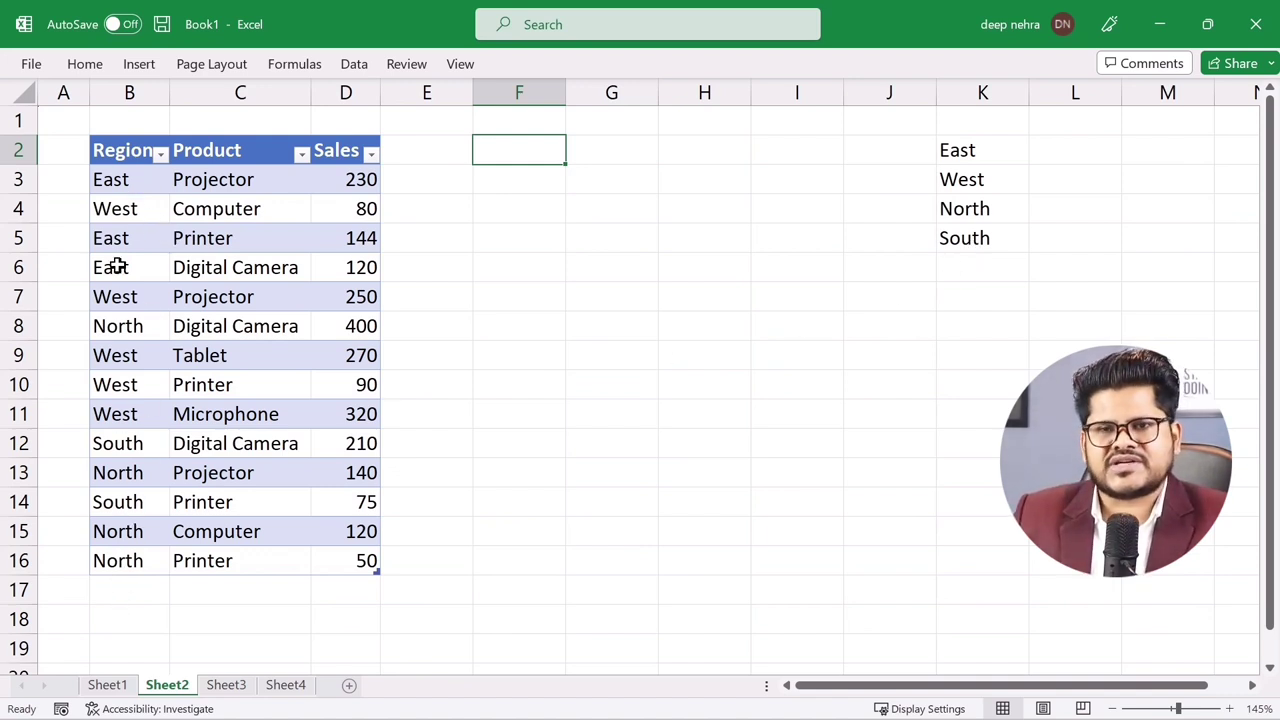
Step: Clear K2:K5 and give F2 a list validation of East, West, North, South
{"action": "left_click_drag", "start_coordinate": [957, 150], "coordinate": [969, 249]}
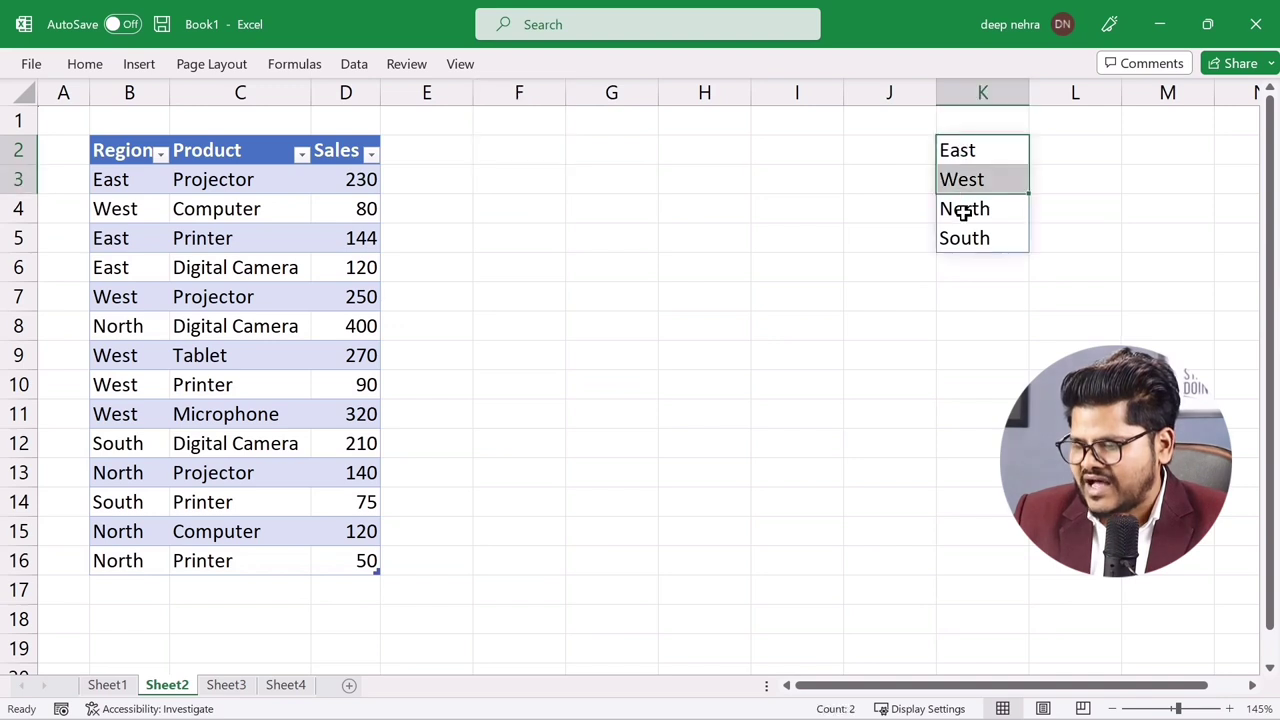
{"action": "key", "text": "Delete"}
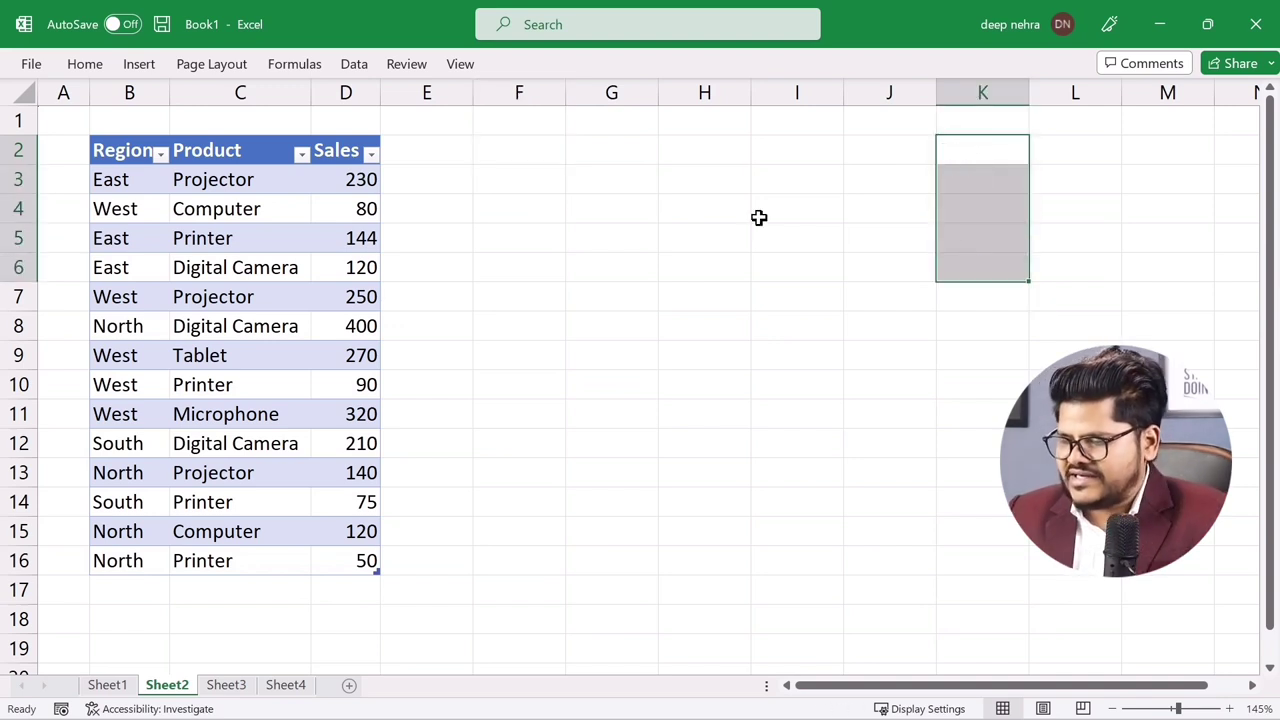
{"action": "left_click", "coordinate": [523, 155]}
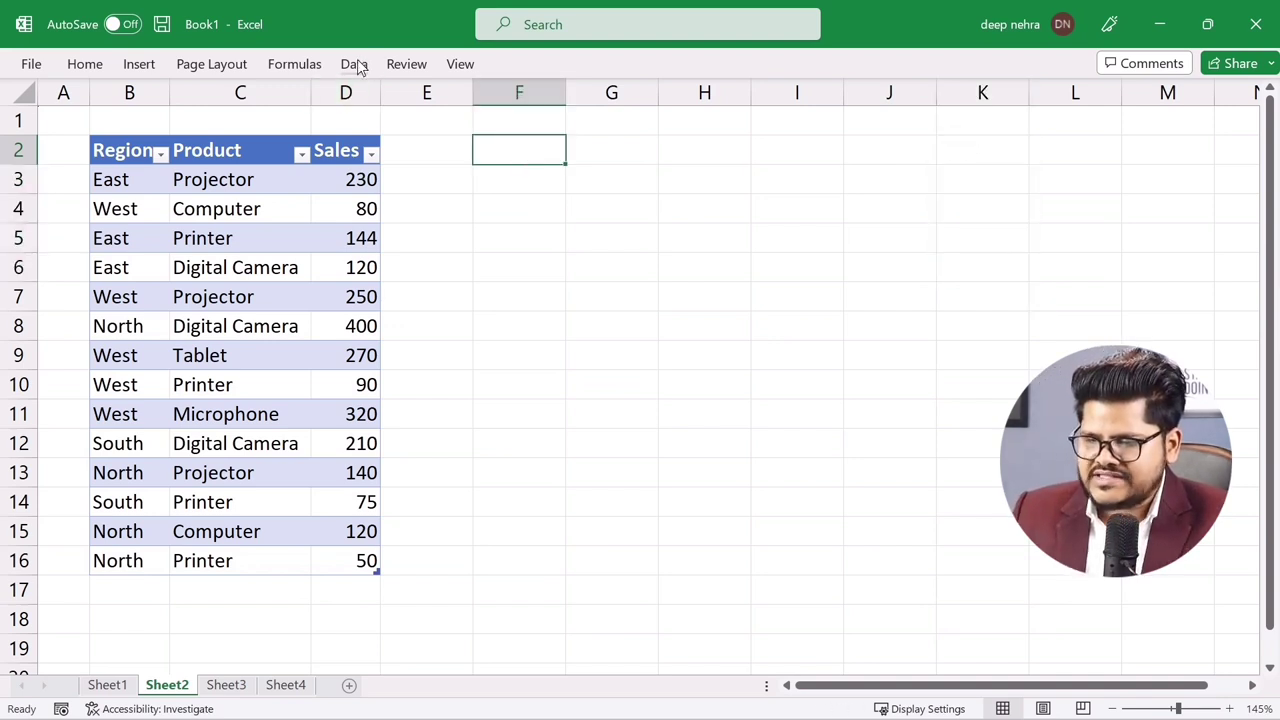
{"action": "left_click", "coordinate": [355, 66]}
{"action": "left_click", "coordinate": [894, 150]}
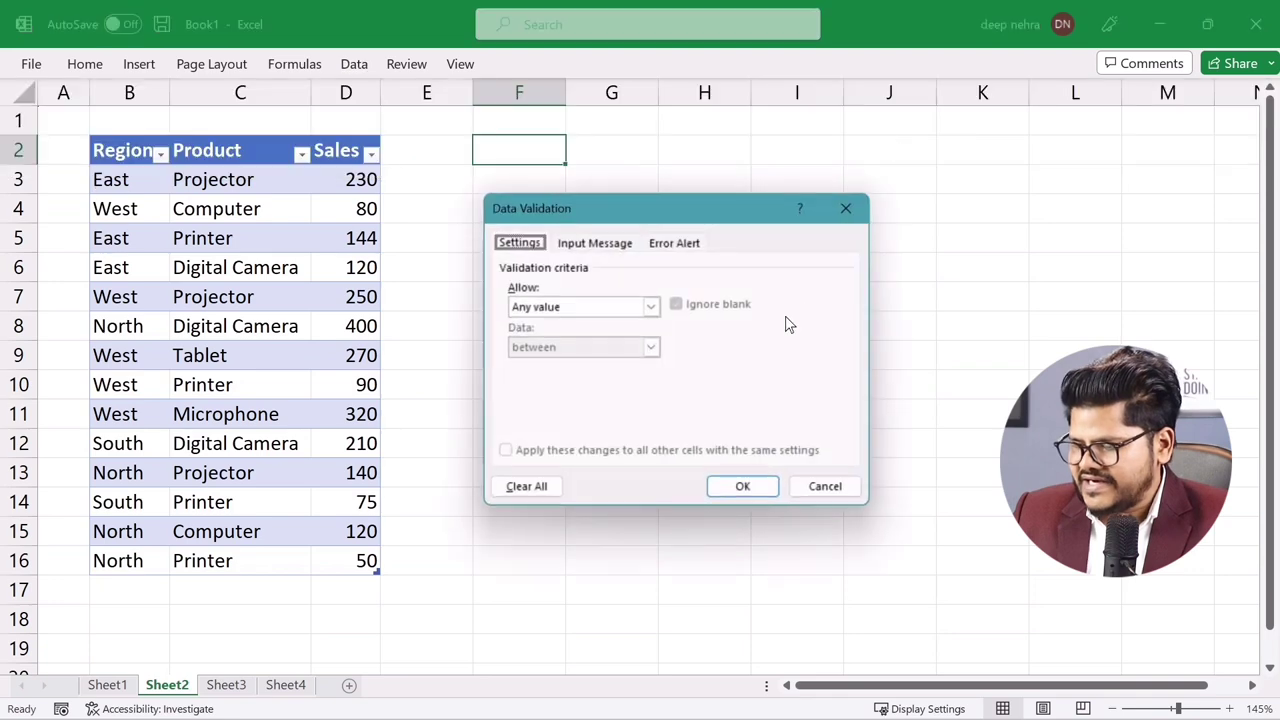
{"action": "left_click", "coordinate": [583, 312]}
{"action": "left_click", "coordinate": [528, 363]}
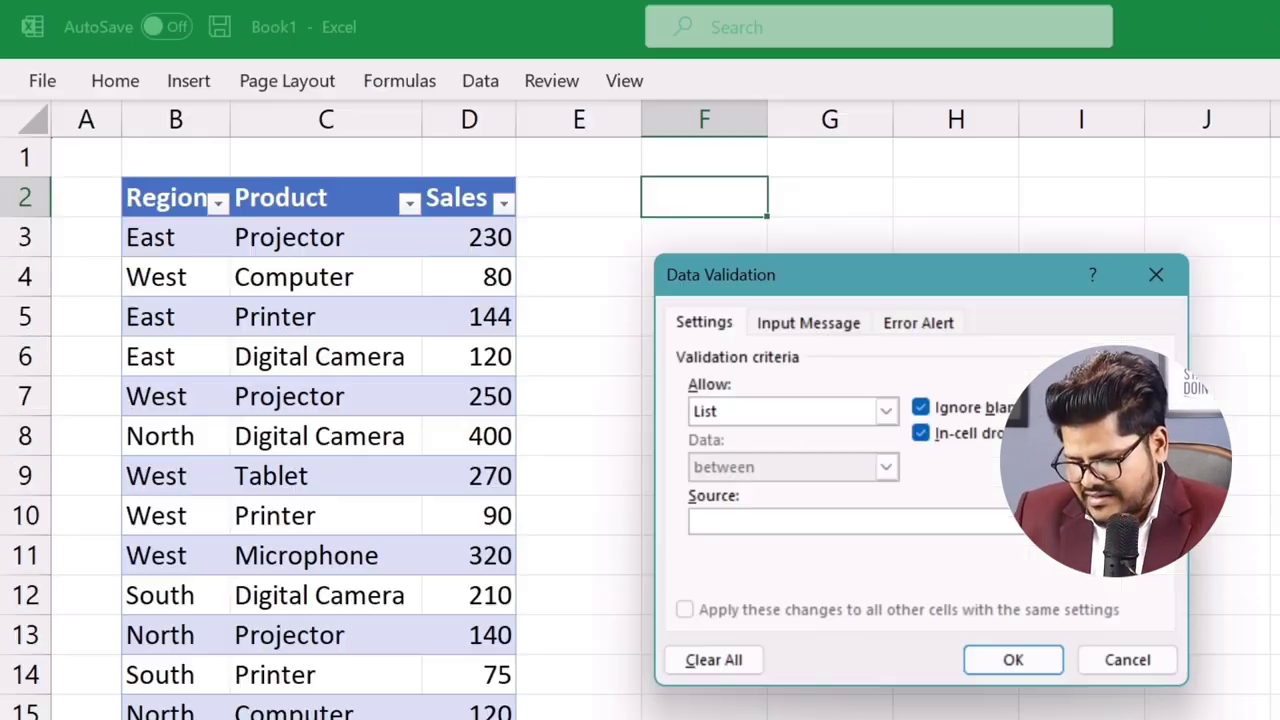
{"action": "type", "text": "Ea"}
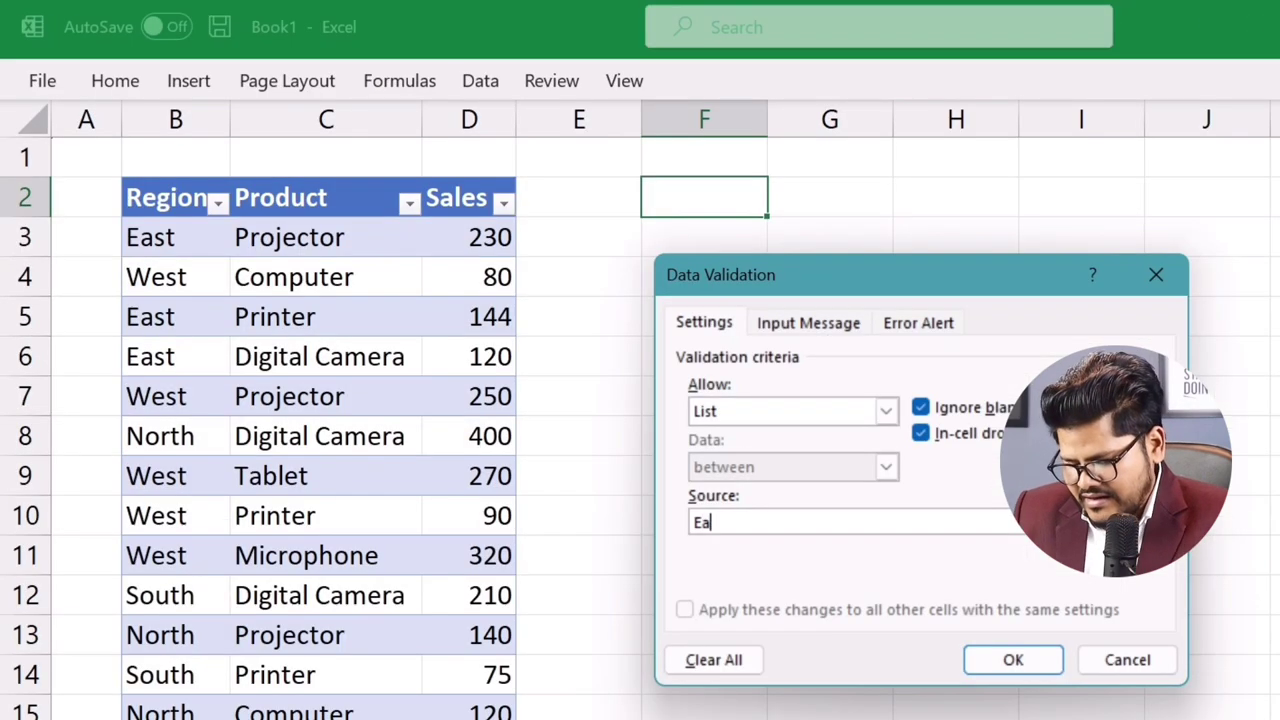
{"action": "type", "text": "st,We"}
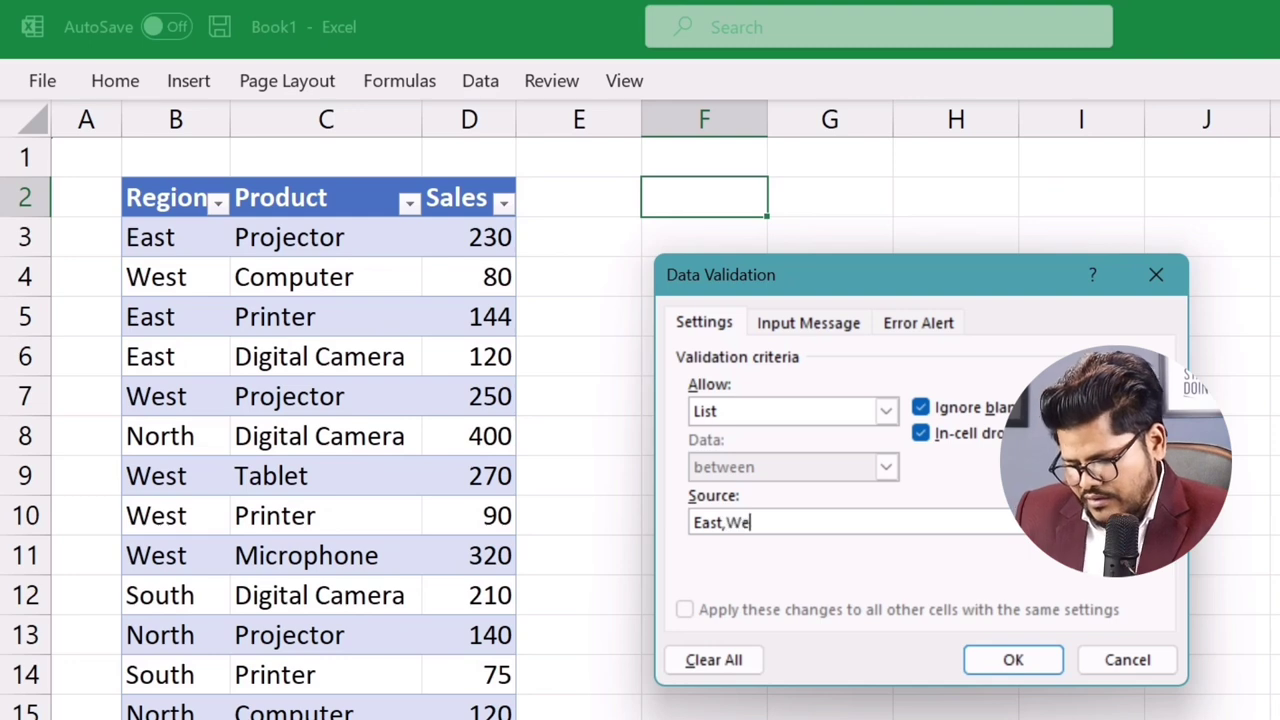
{"action": "type", "text": "st,"}
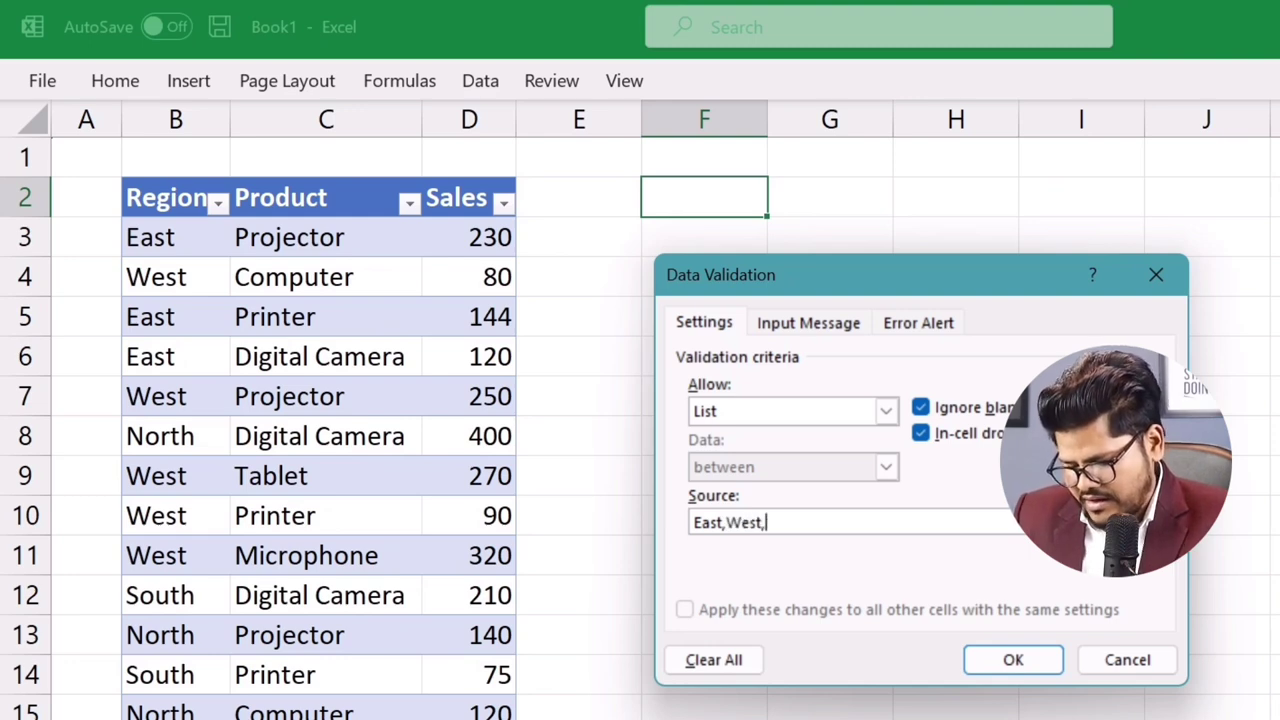
{"action": "type", "text": "Nor"}
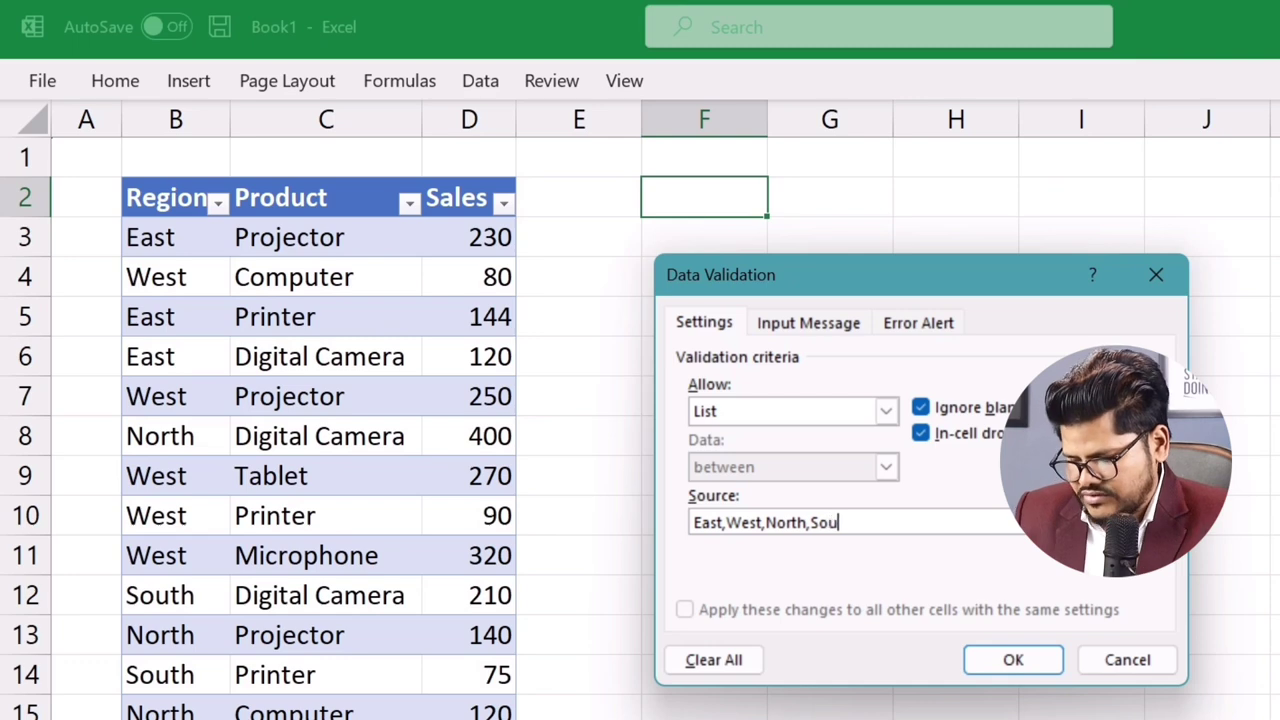
{"action": "type", "text": "th"}
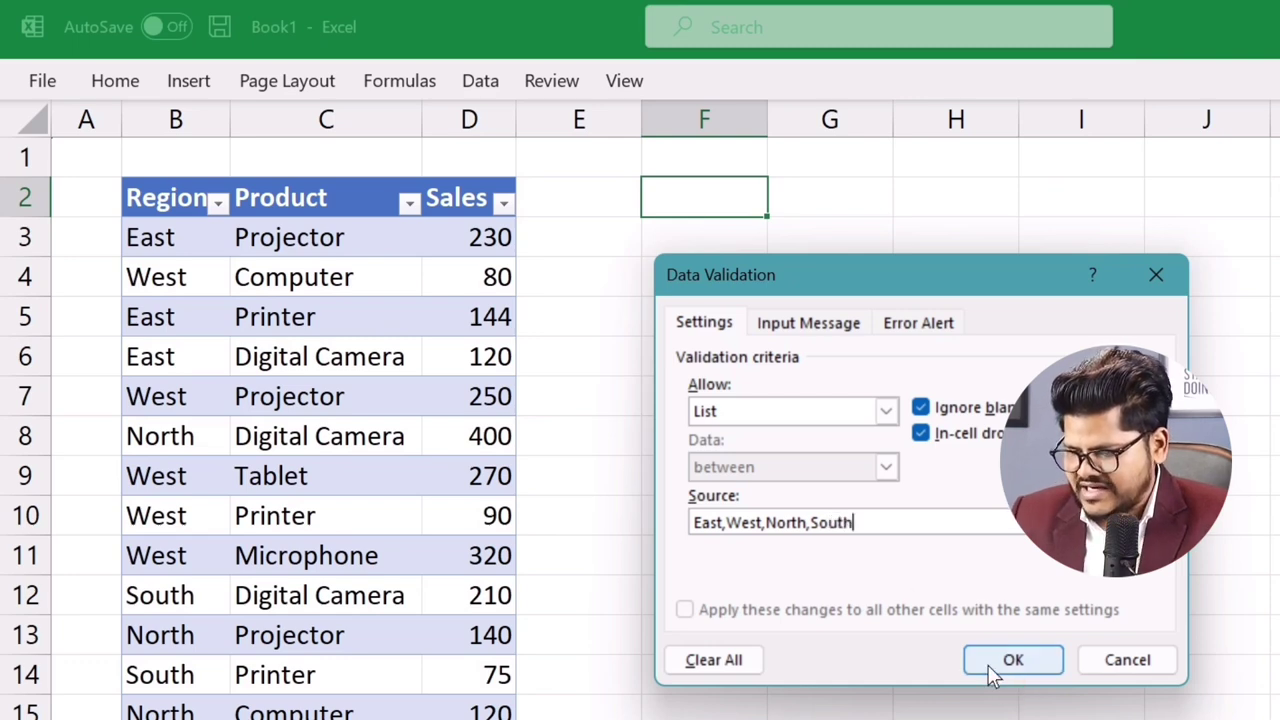
{"action": "left_click", "coordinate": [1006, 662]}
Step: Set F2 to West from its new dropdown
{"action": "left_click", "coordinate": [779, 202]}
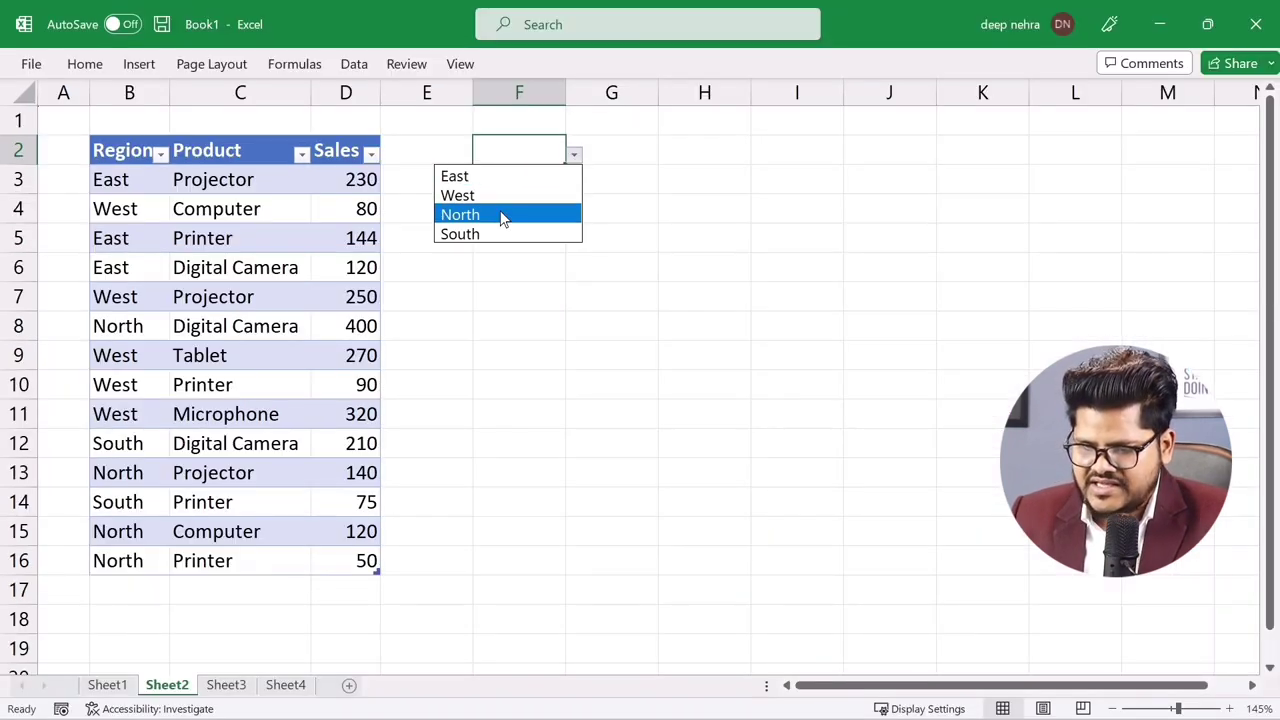
{"action": "left_click", "coordinate": [505, 197]}
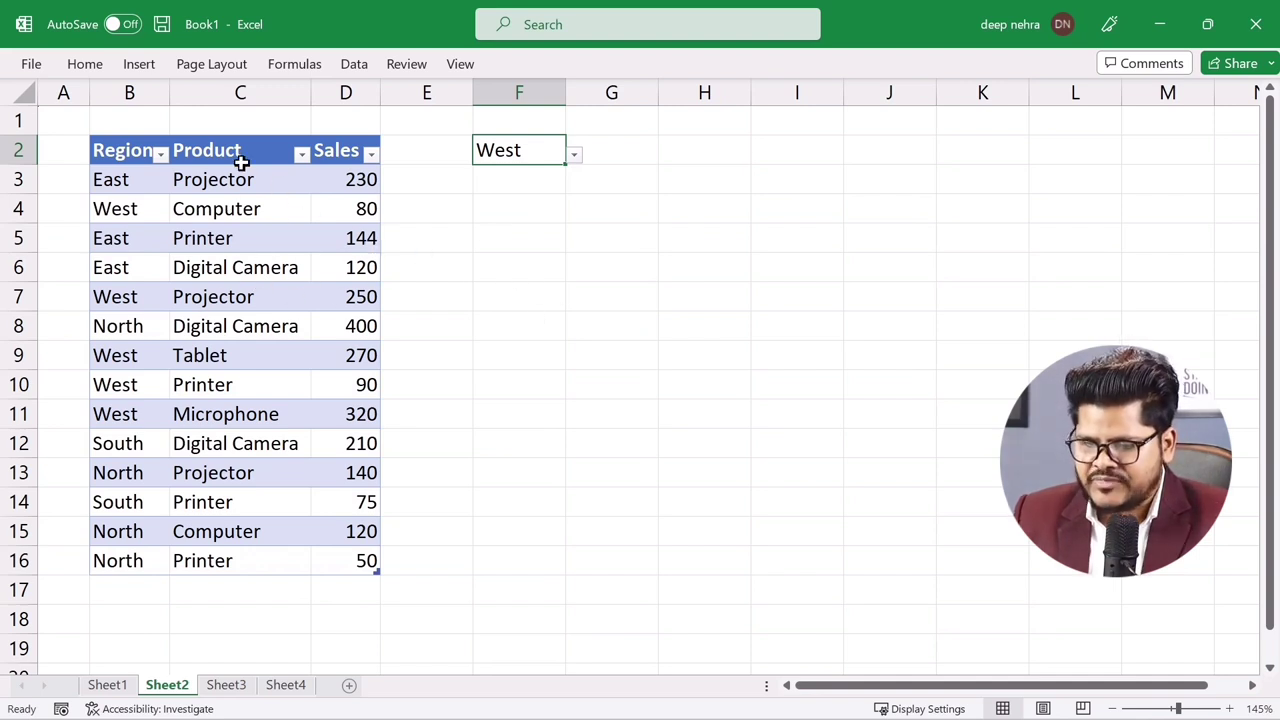
{"action": "left_click", "coordinate": [212, 152]}
Step: Copy the Product and Sales headers from C2:D2 into F5:G5 and widen column F
{"action": "left_click_drag", "start_coordinate": [301, 148], "coordinate": [326, 150]}
{"action": "key", "text": "ctrl+c"}
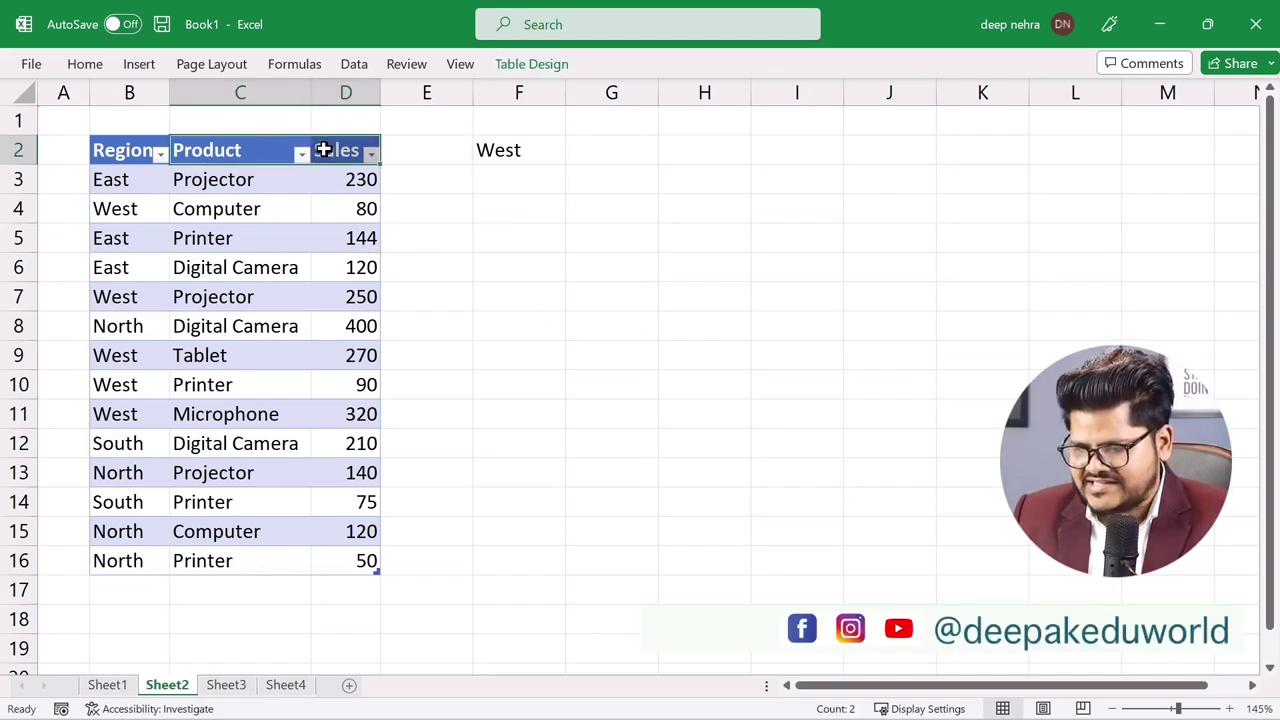
{"action": "key", "text": "ctrl+q"}
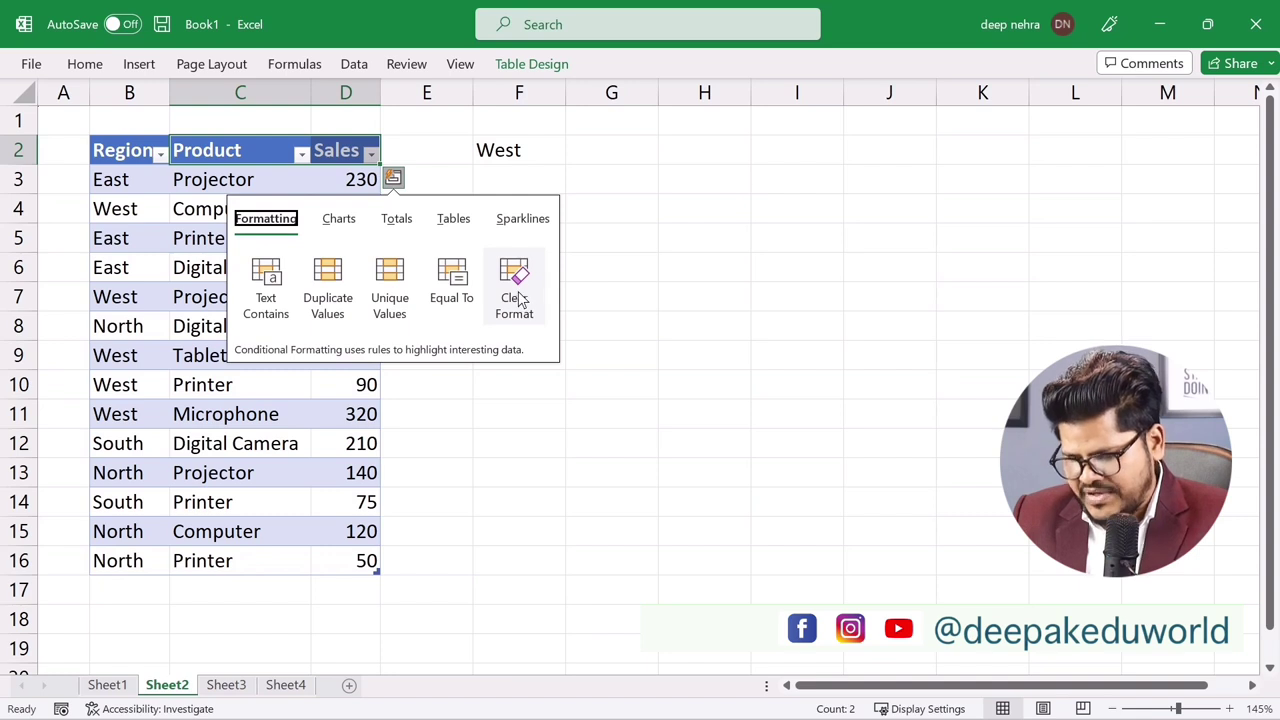
{"action": "key", "text": "ctrl+q"}
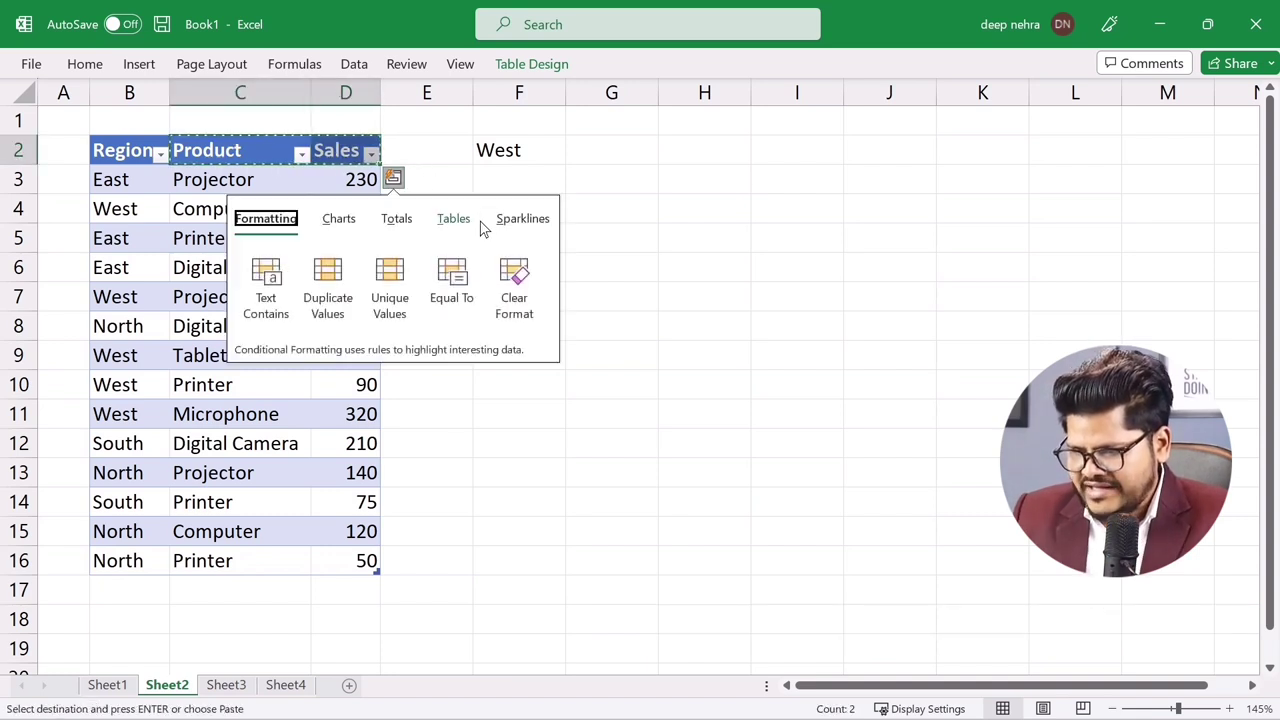
{"action": "left_click", "coordinate": [614, 289]}
{"action": "left_click", "coordinate": [497, 240]}
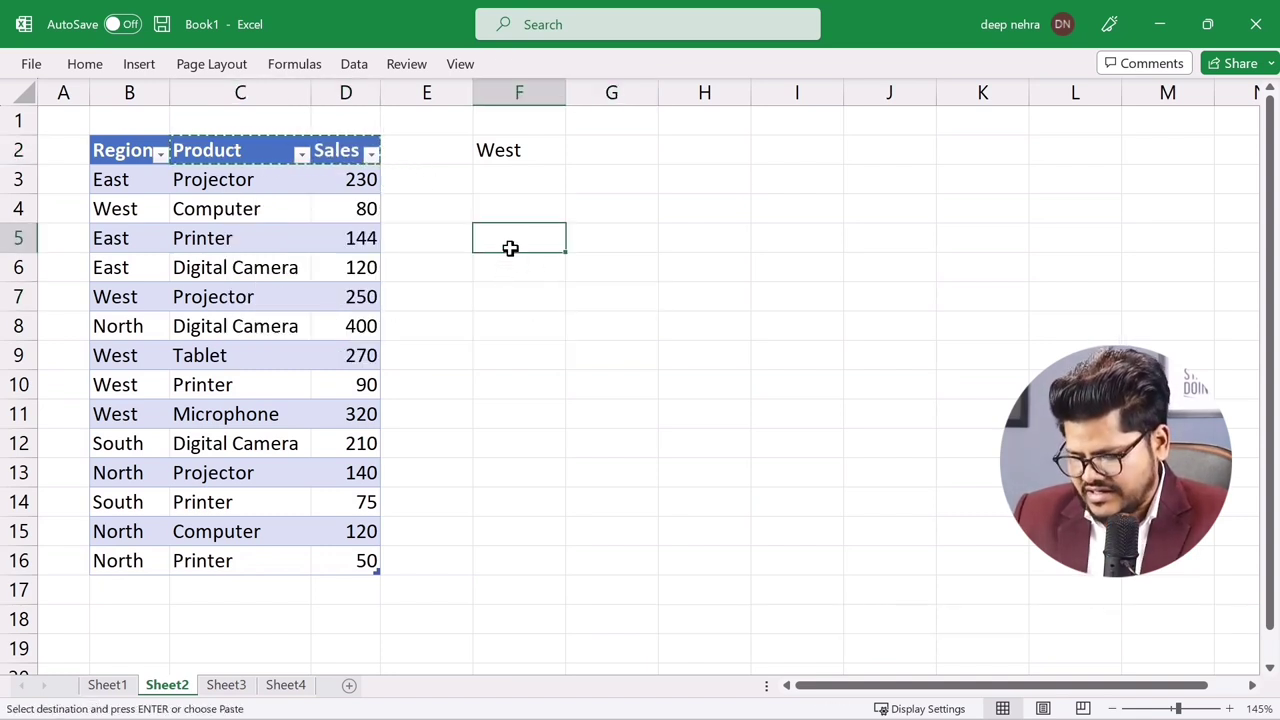
{"action": "key", "text": "ctrl+v"}
{"action": "left_click", "coordinate": [643, 357]}
{"action": "left_click", "coordinate": [558, 93]}
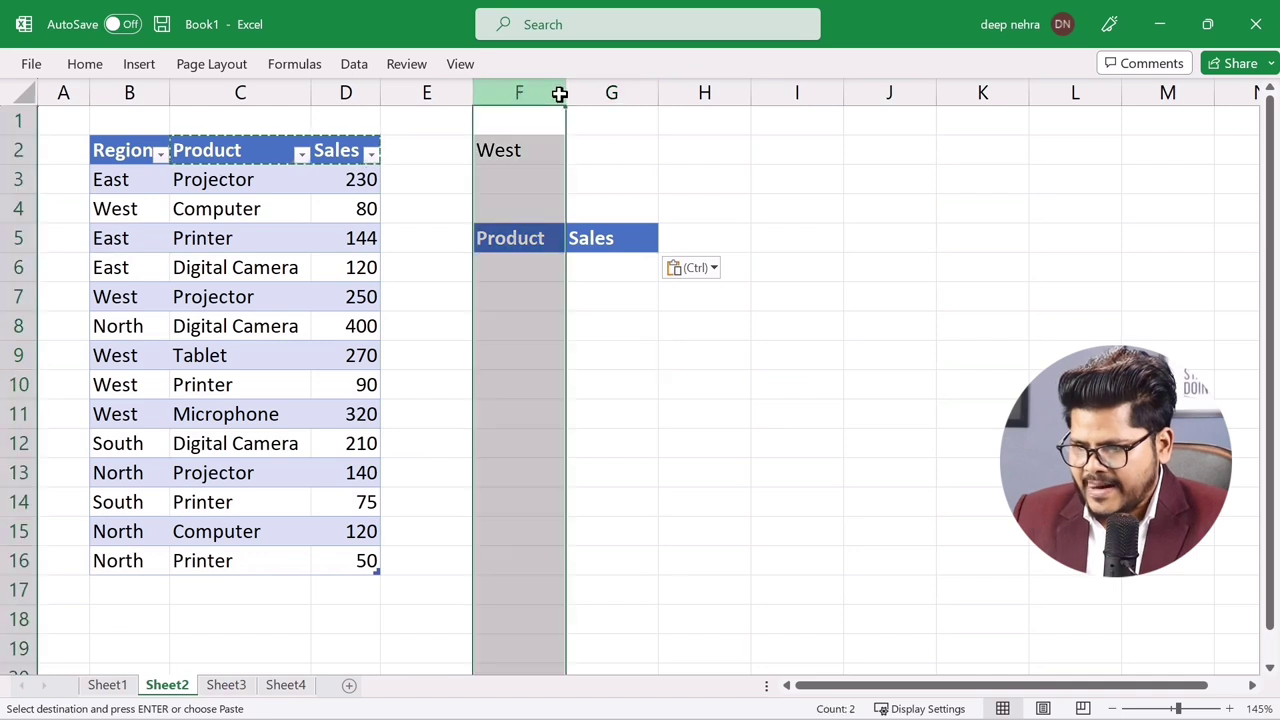
{"action": "left_click_drag", "start_coordinate": [565, 93], "coordinate": [593, 93]}
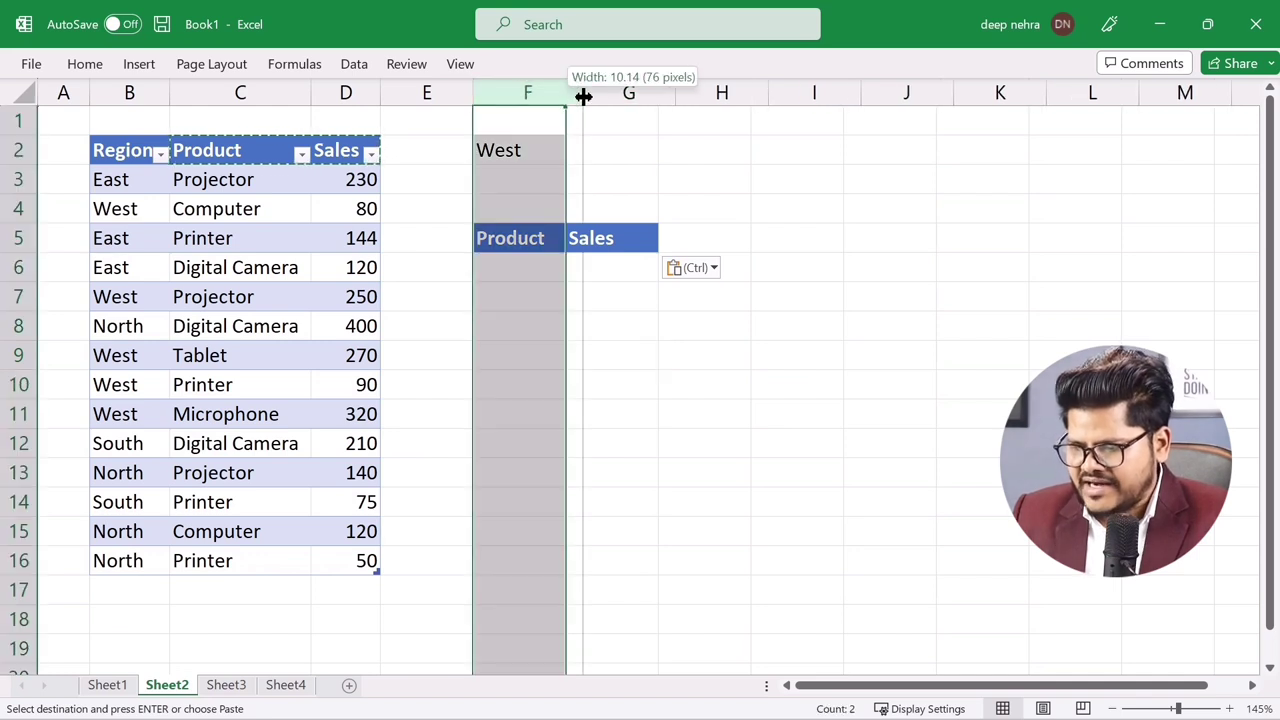
{"action": "left_click", "coordinate": [526, 261]}
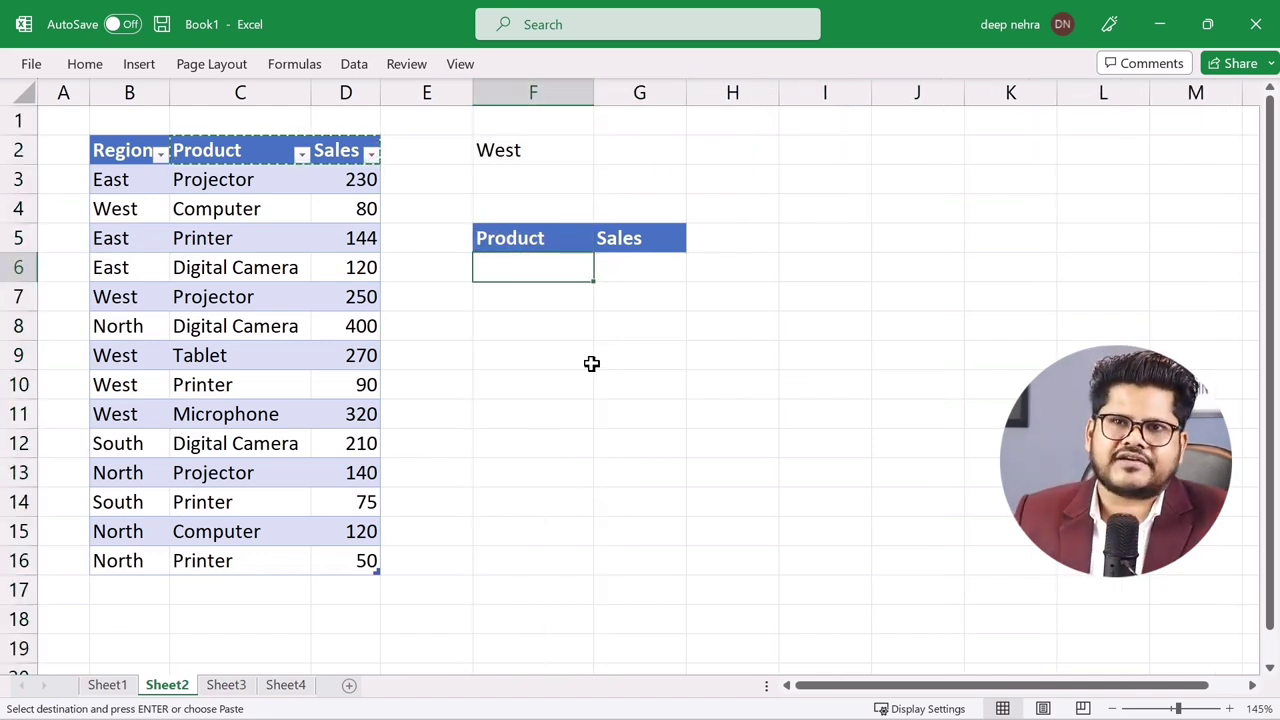
Step: Start =FILTER( in F6 with Table5[[Product]:[Sales]] as its array
{"action": "type", "text": "=f"}
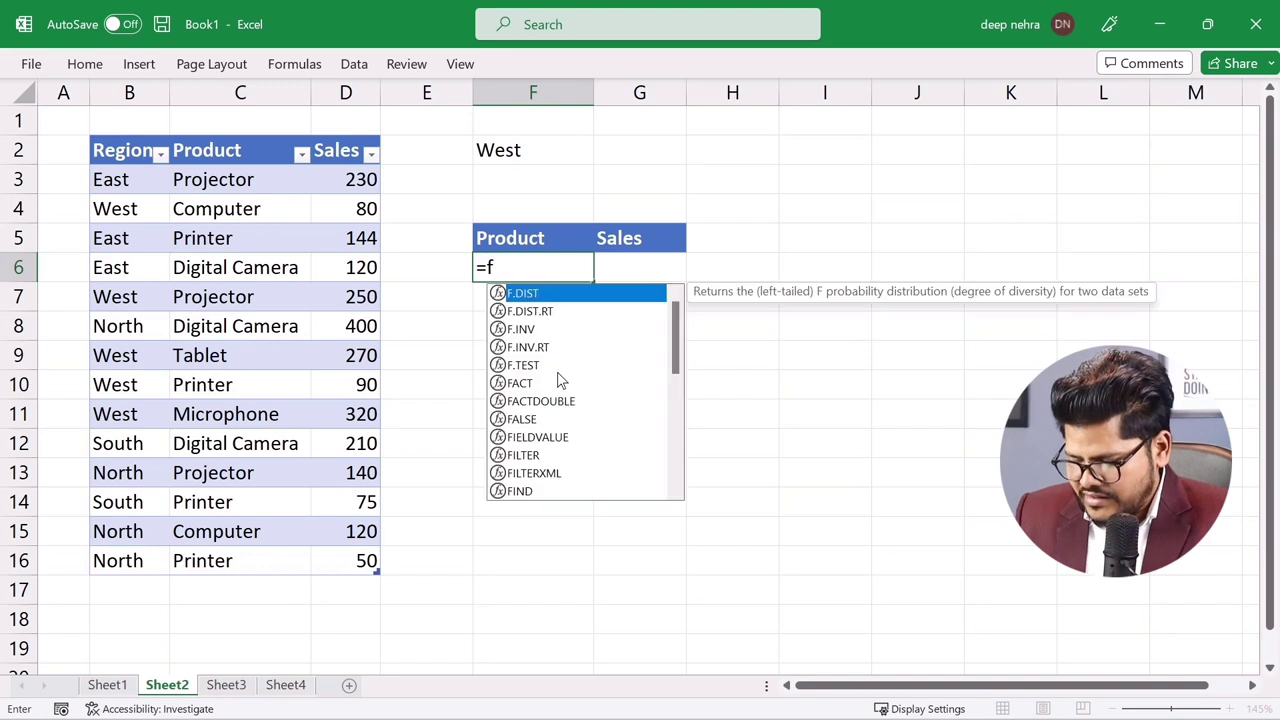
{"action": "type", "text": "ilte"}
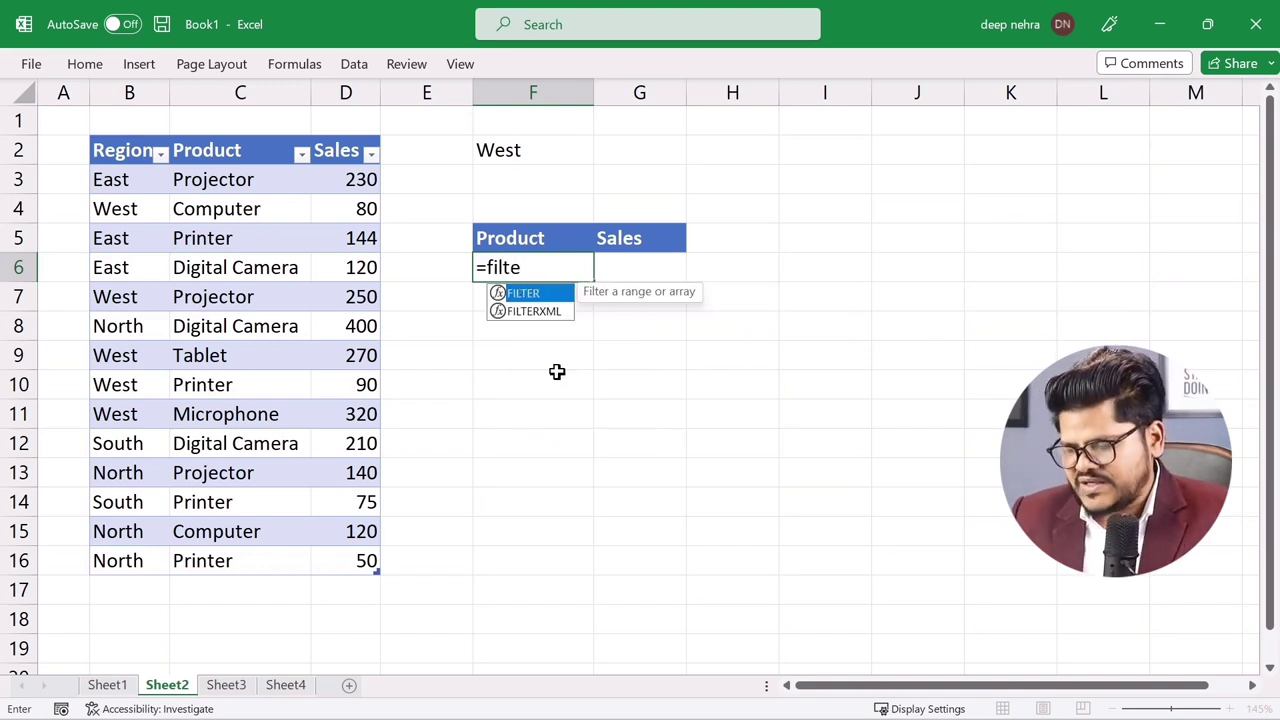
{"action": "key", "text": "Tab"}
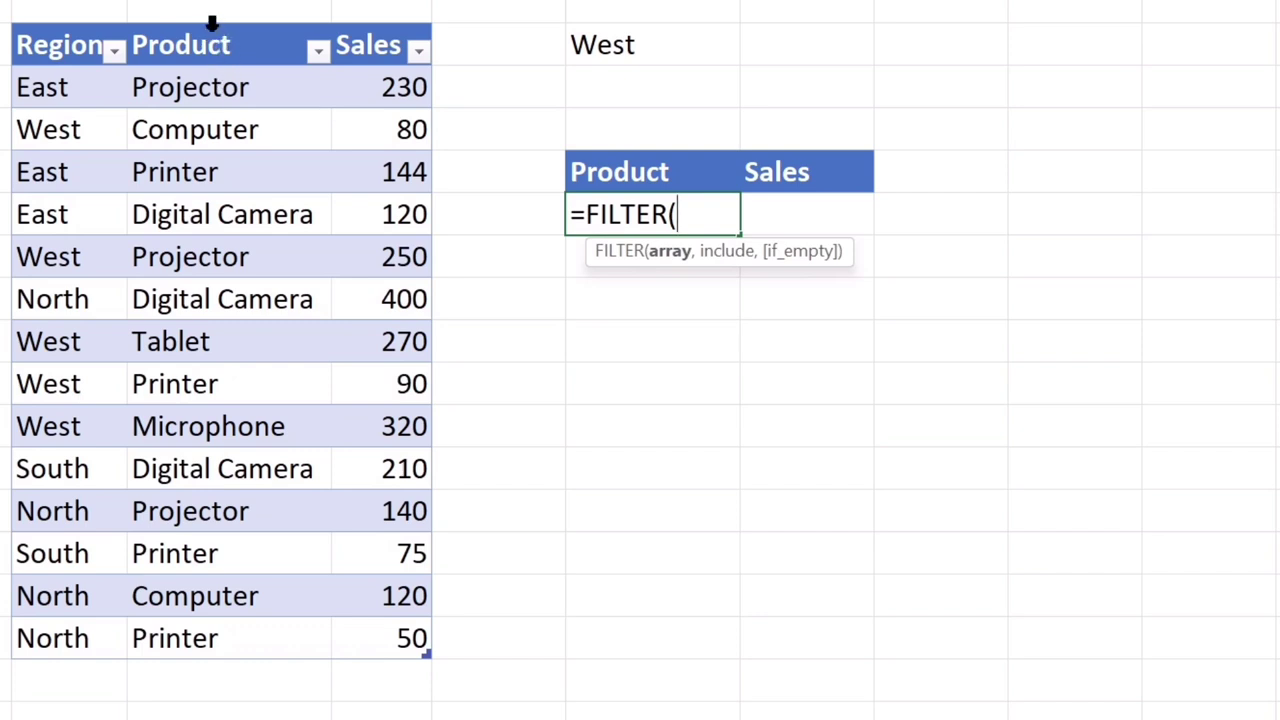
{"action": "left_click", "coordinate": [212, 22]}
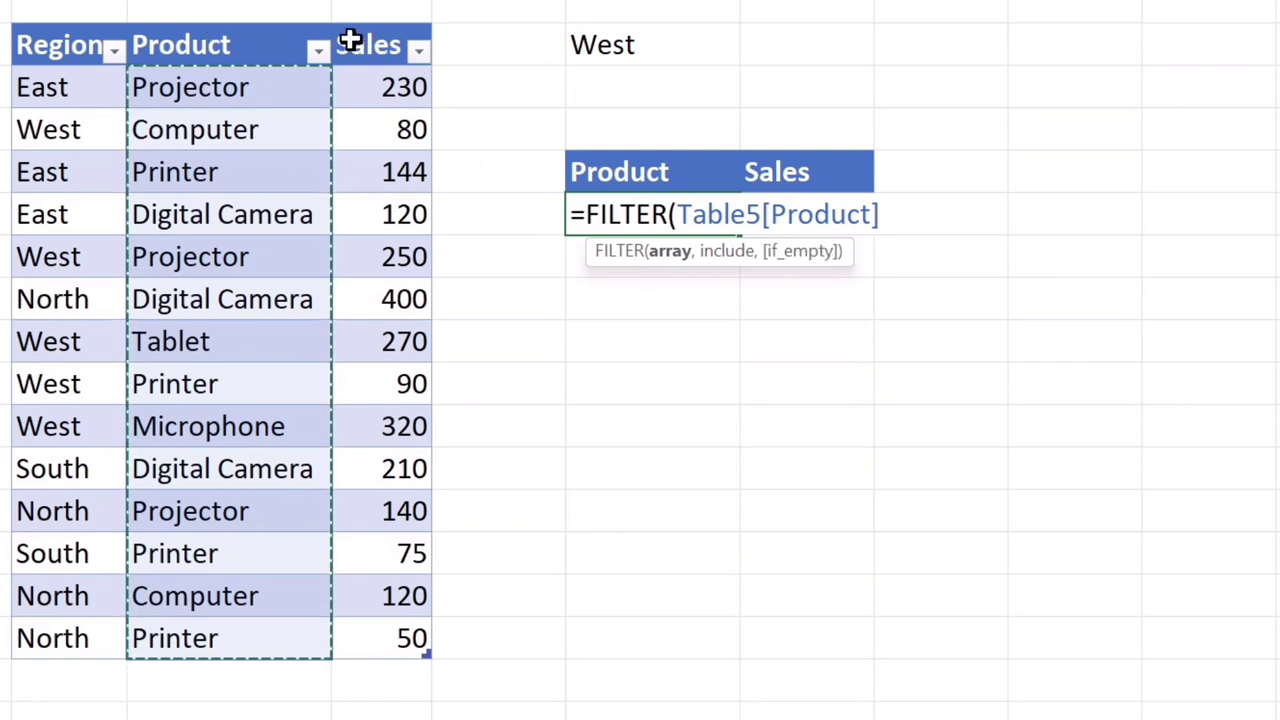
{"action": "left_click", "coordinate": [378, 22]}
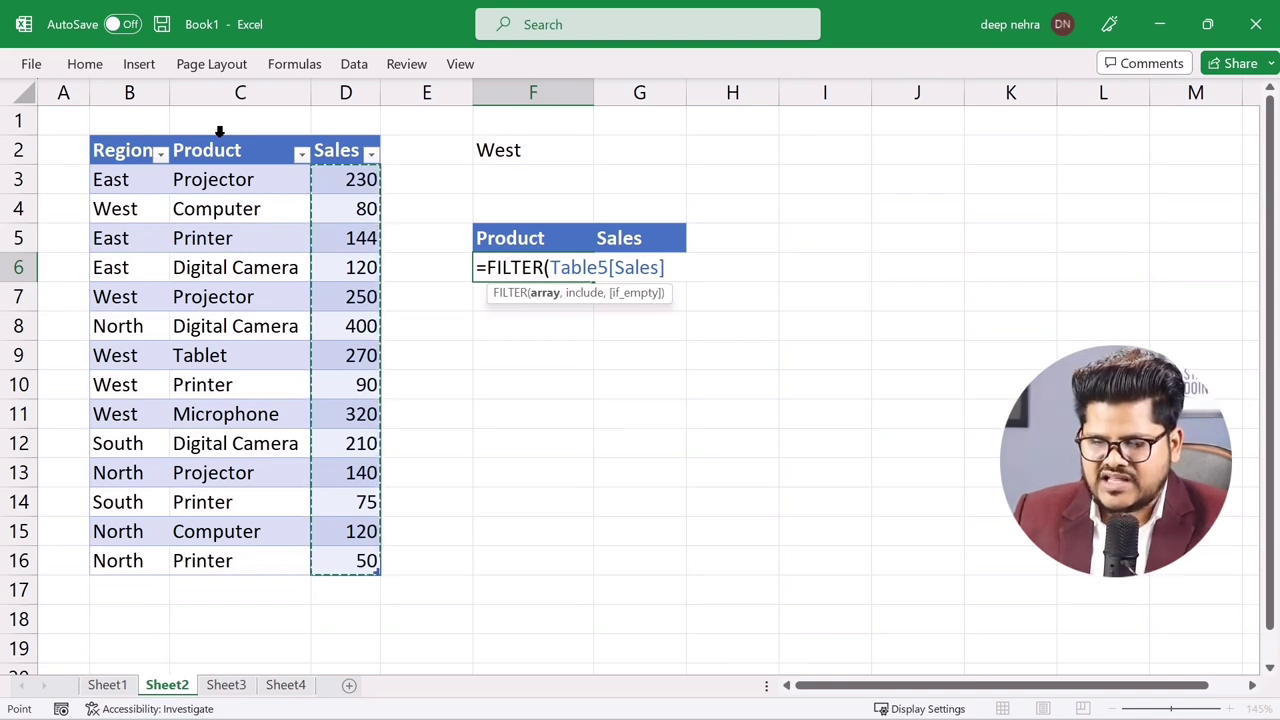
{"action": "left_click", "coordinate": [219, 131]}
{"action": "left_click_drag", "start_coordinate": [219, 137], "coordinate": [322, 155]}
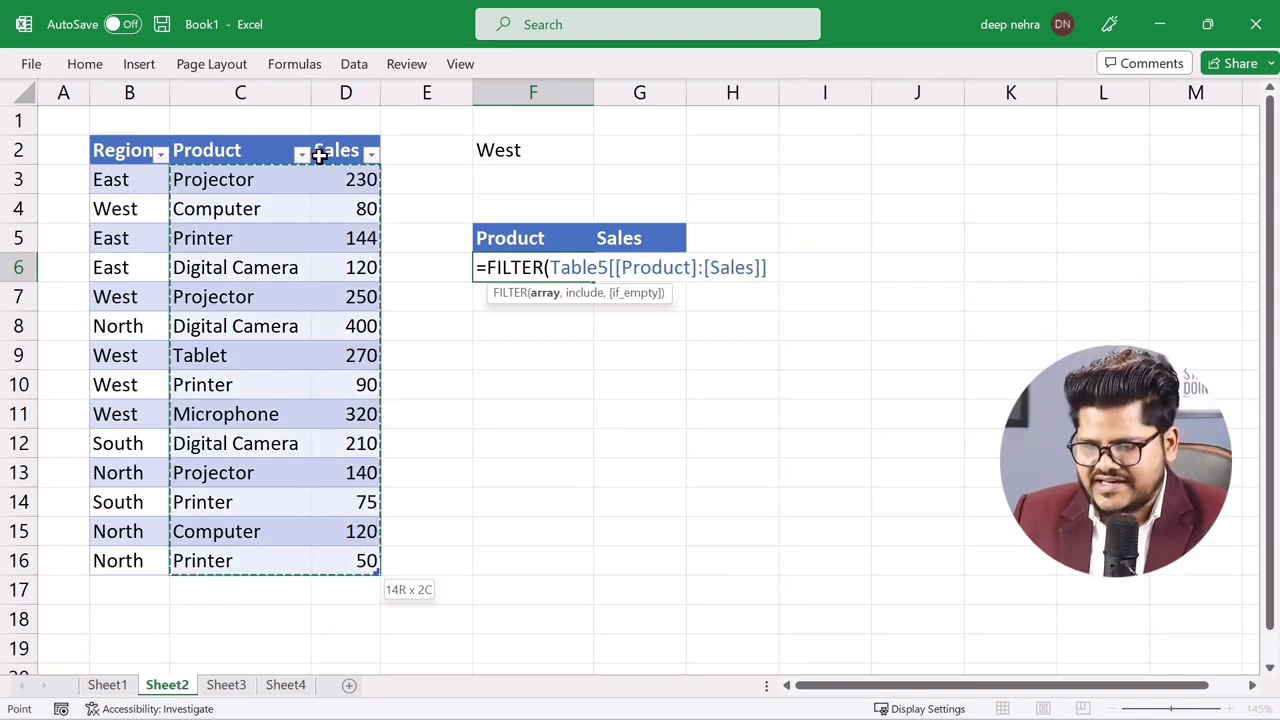
{"action": "left_click", "coordinate": [200, 179]}
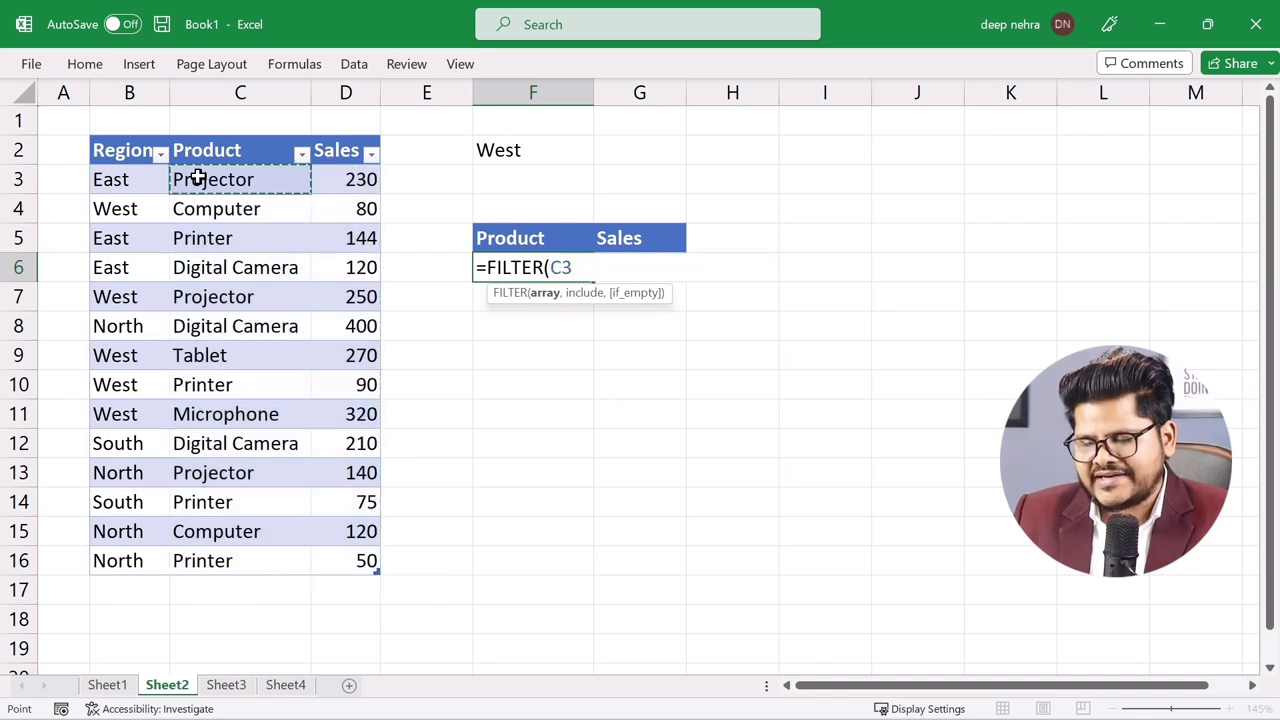
{"action": "left_click", "coordinate": [198, 150]}
{"action": "left_click_drag", "start_coordinate": [198, 150], "coordinate": [343, 531]}
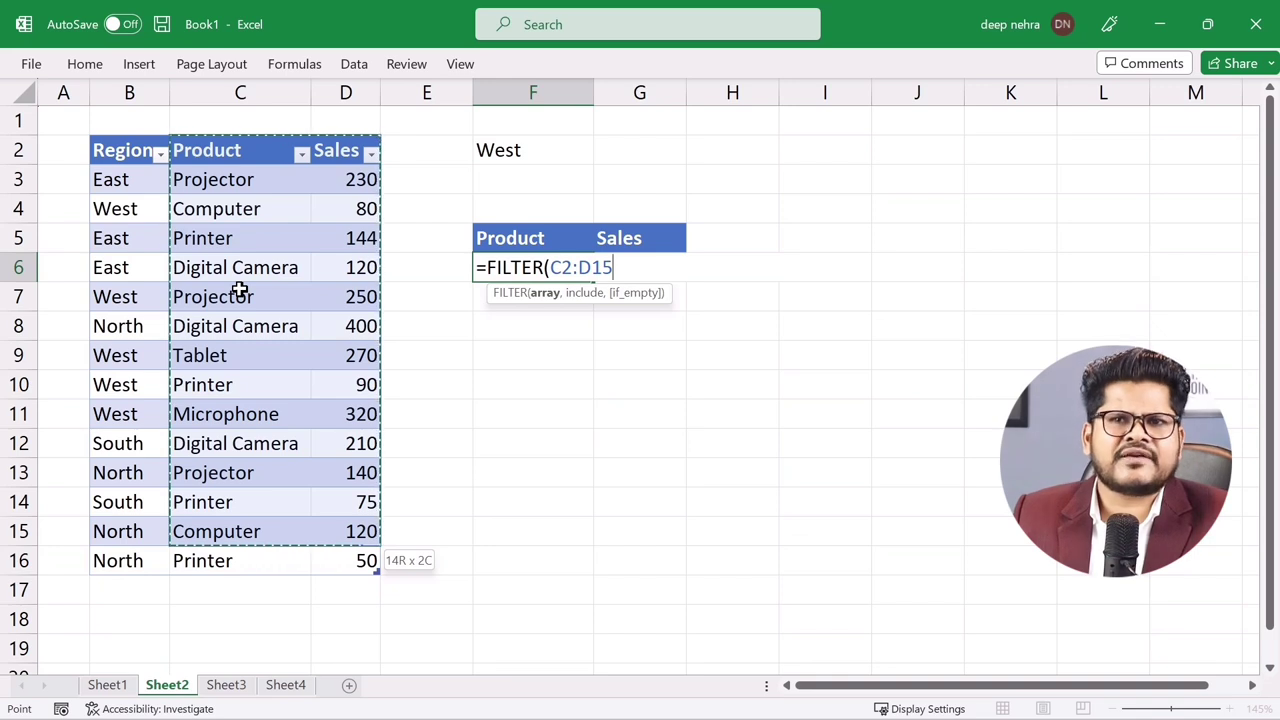
{"action": "left_click", "coordinate": [250, 410]}
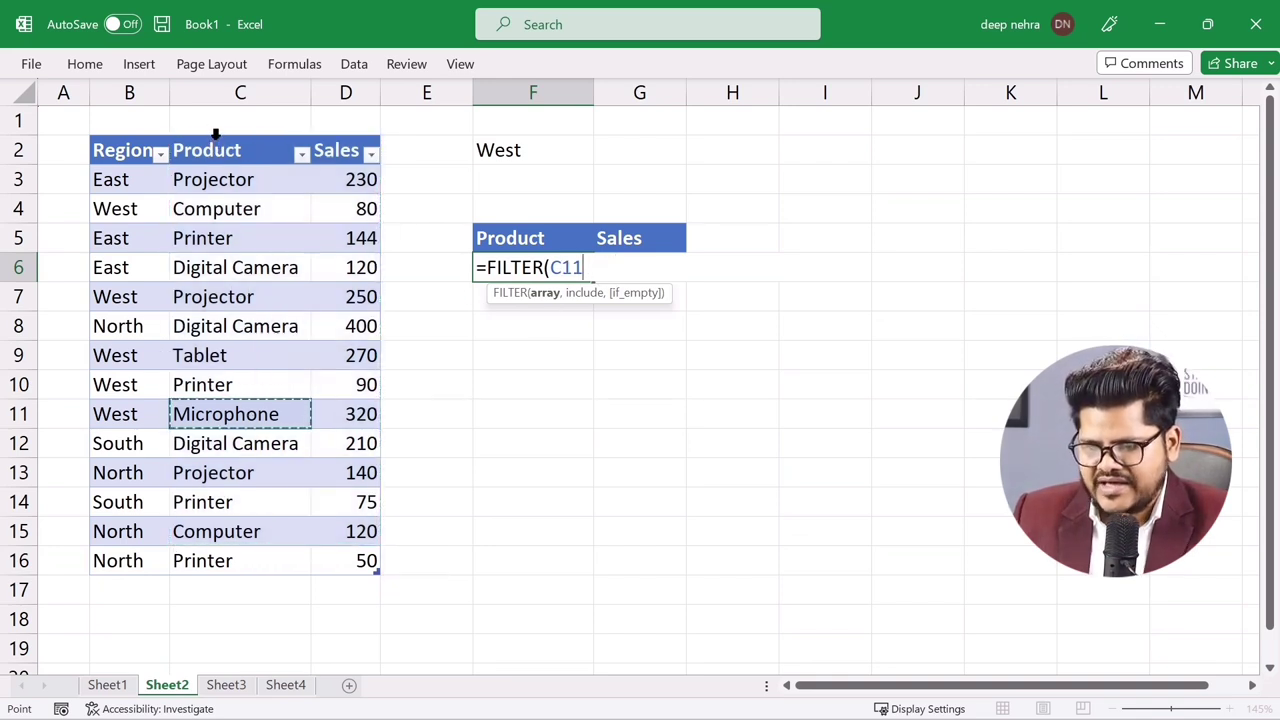
{"action": "left_click_drag", "start_coordinate": [215, 133], "coordinate": [323, 180]}
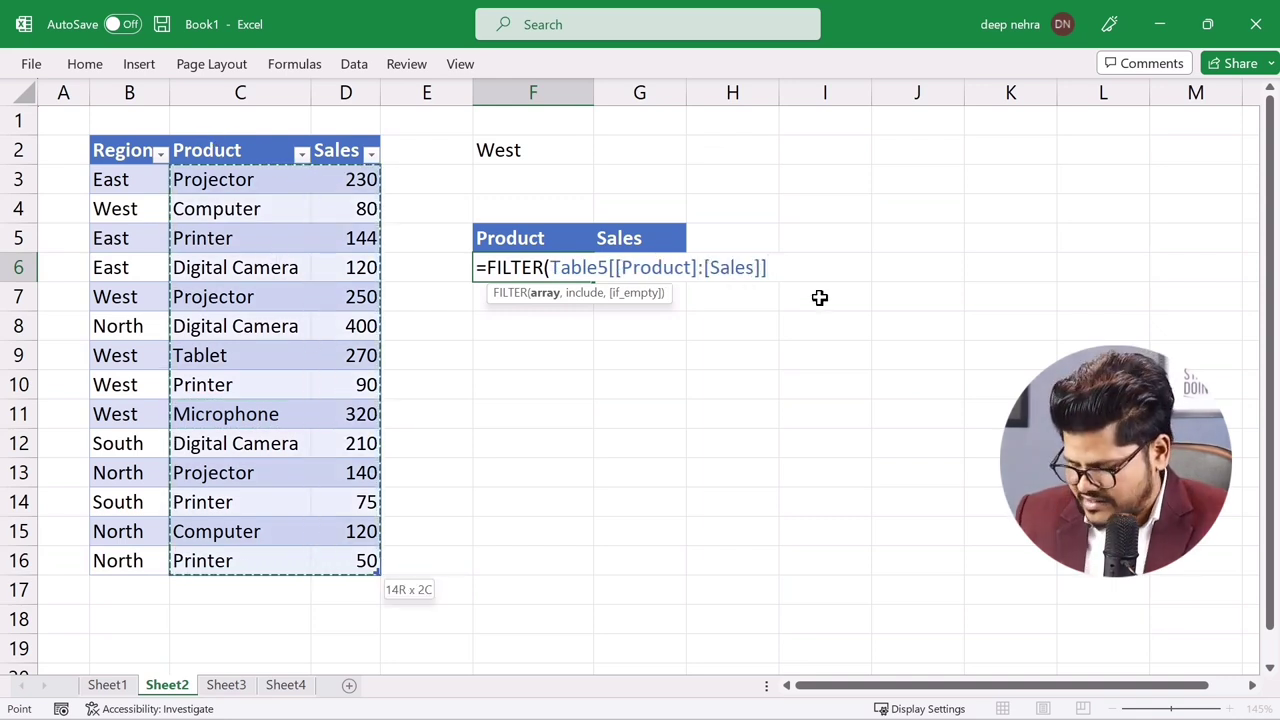
Step: Finish the FILTER with condition Table5[Region]=F2, spilling West's five products and sales
{"action": "type", "text": ","}
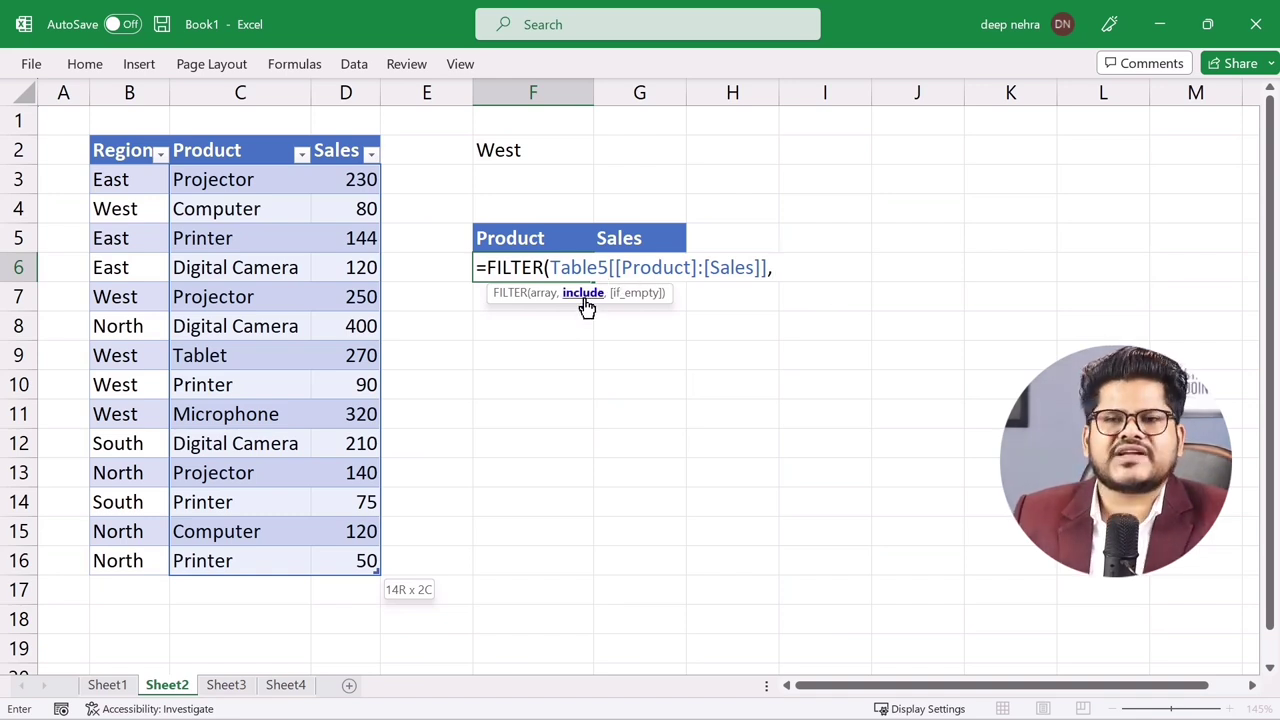
{"action": "left_click", "coordinate": [121, 138]}
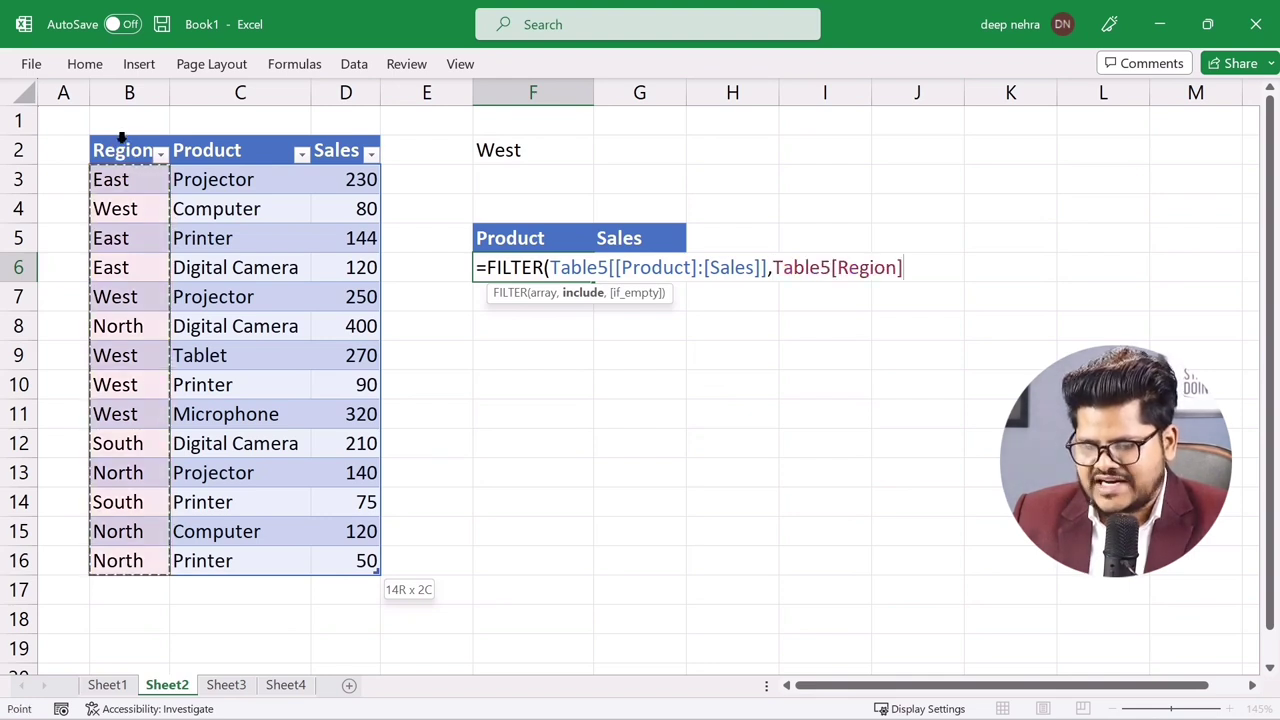
{"action": "type", "text": "="}
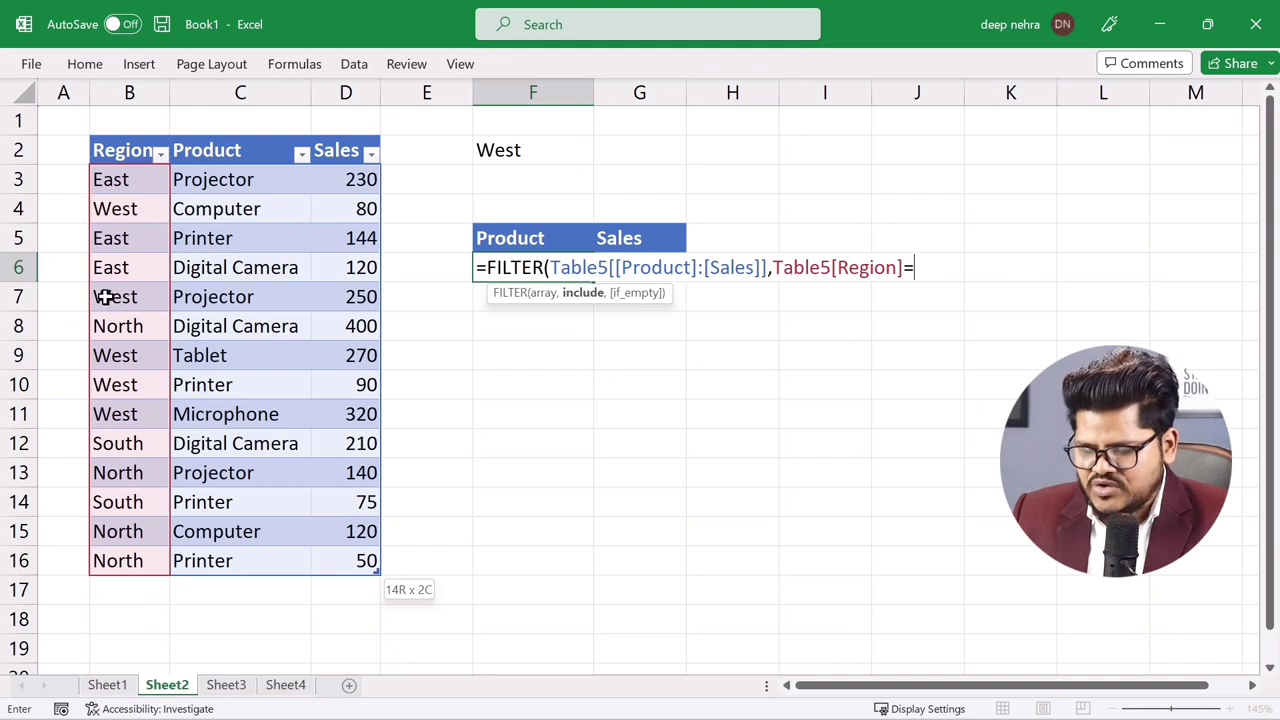
{"action": "left_click", "coordinate": [517, 150]}
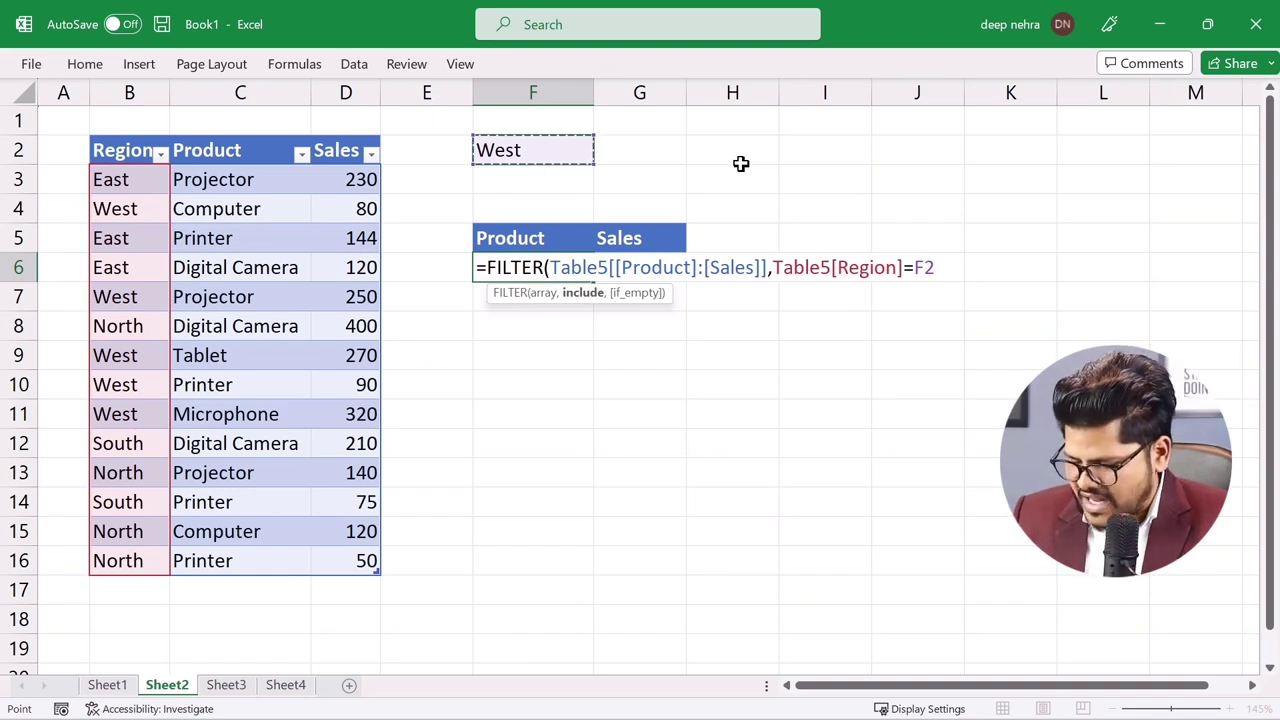
{"action": "type", "text": ")"}
{"action": "key", "text": "Return"}
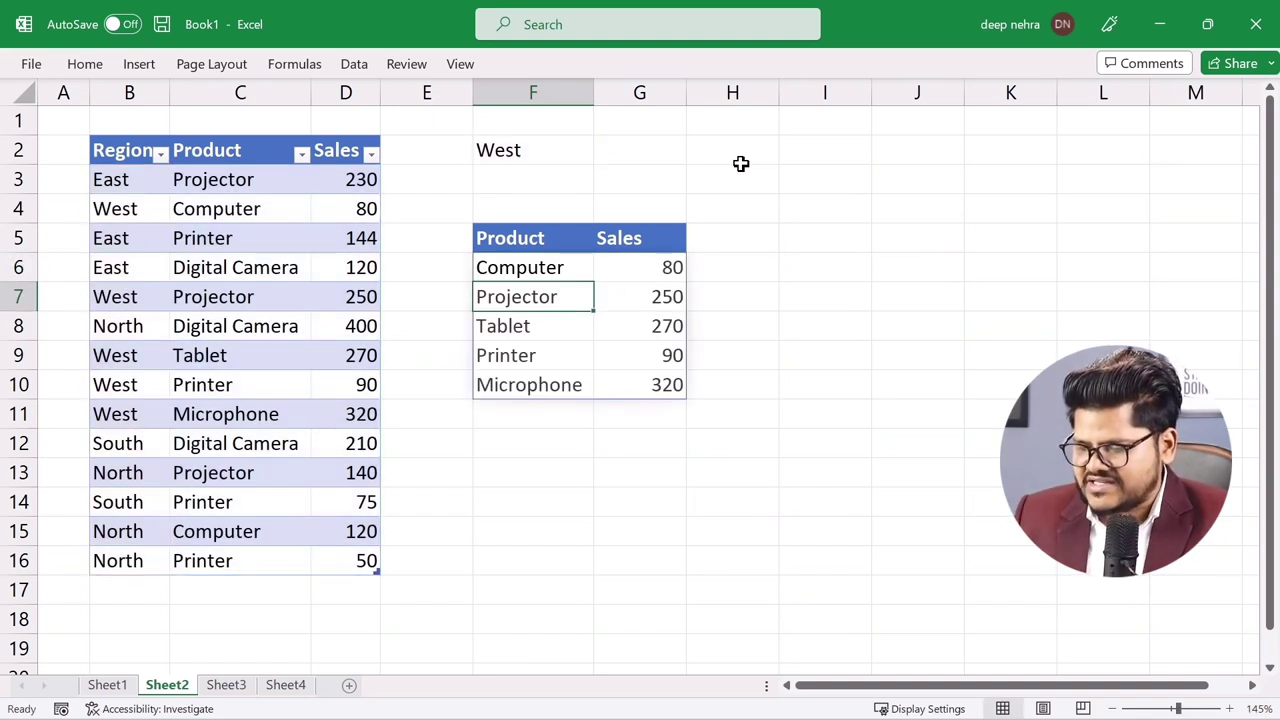
Step: Switch F2 to East, then clear it so F6 shows #CALC!
{"action": "left_click", "coordinate": [570, 158]}
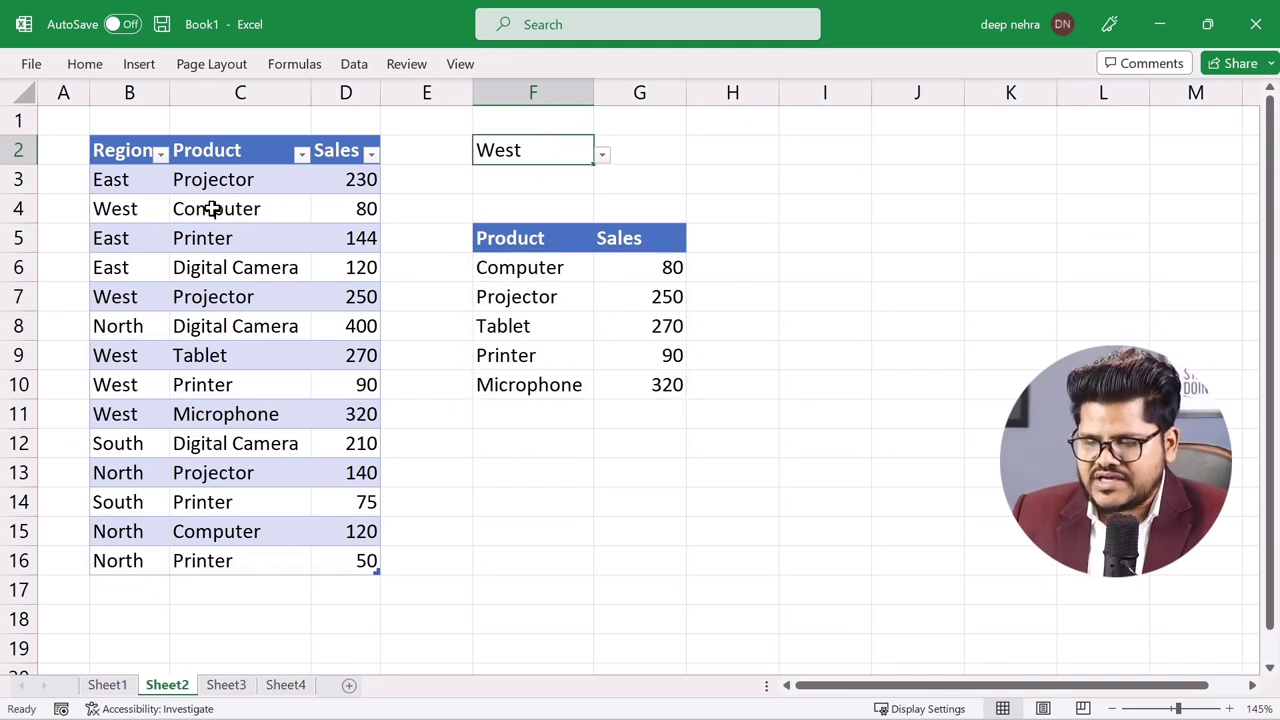
{"action": "left_click", "coordinate": [600, 152]}
{"action": "left_click", "coordinate": [579, 147]}
{"action": "left_click", "coordinate": [604, 153]}
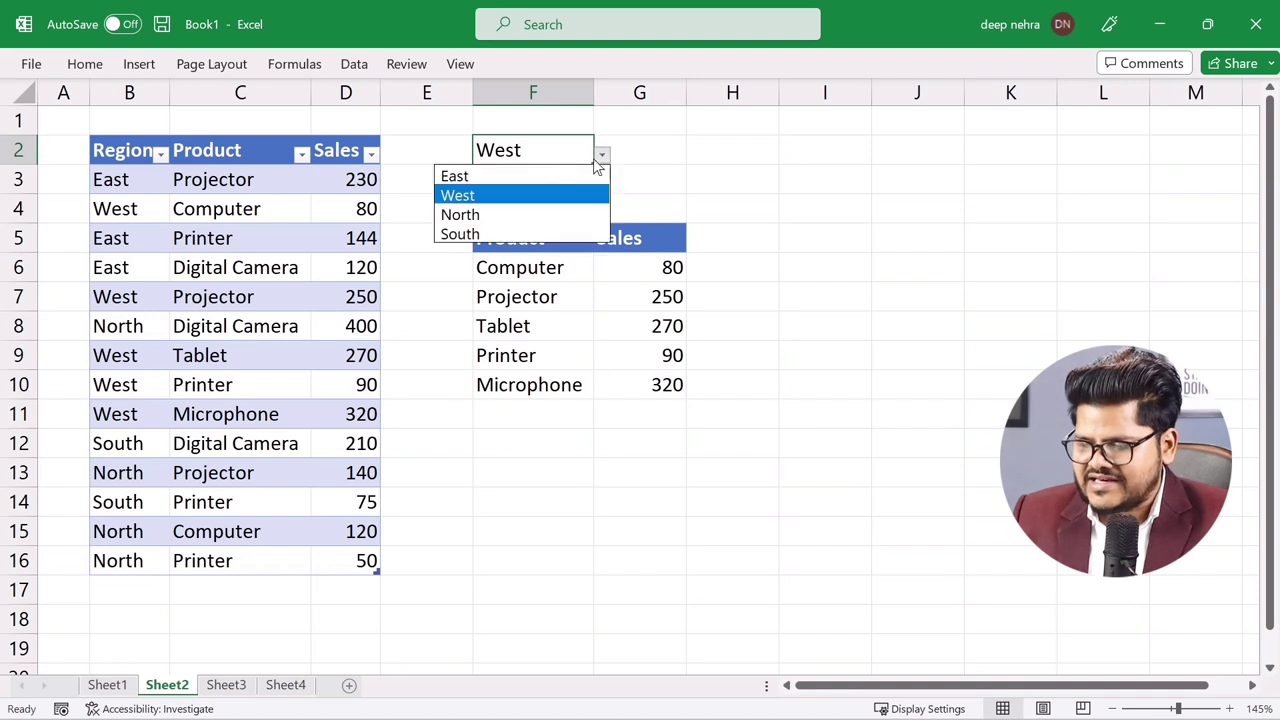
{"action": "left_click", "coordinate": [497, 176]}
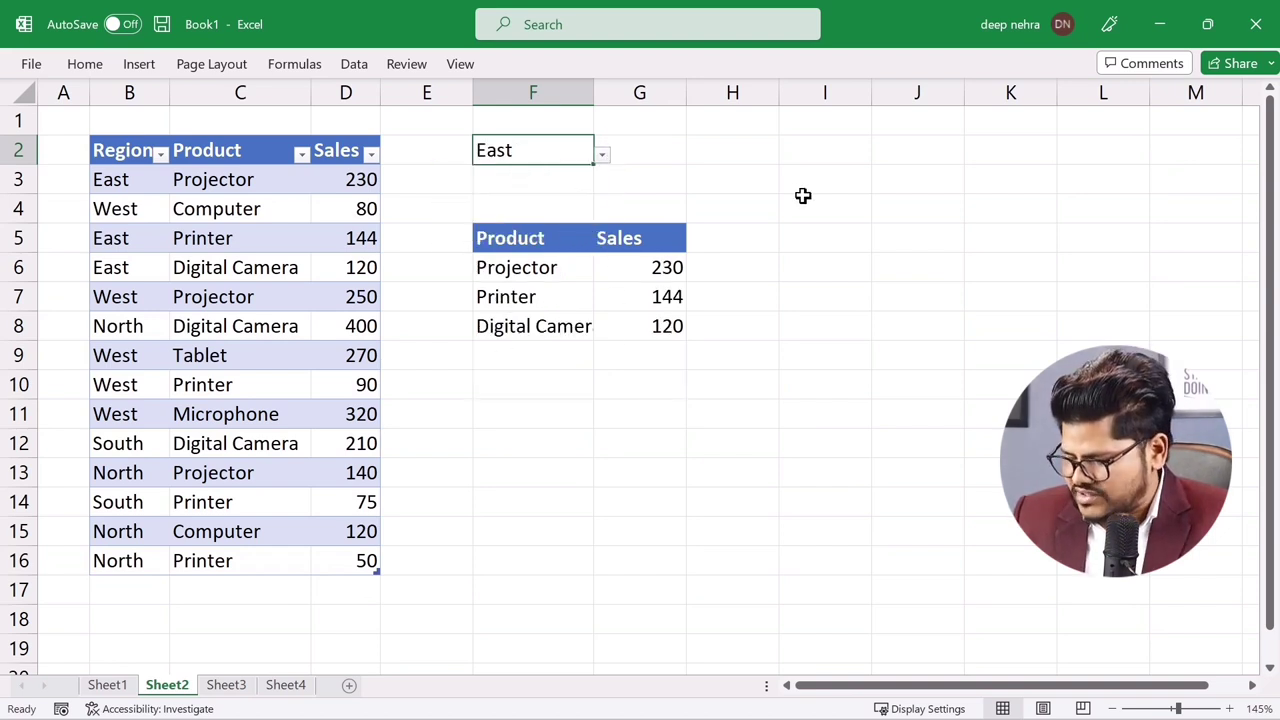
{"action": "key", "text": "Delete"}
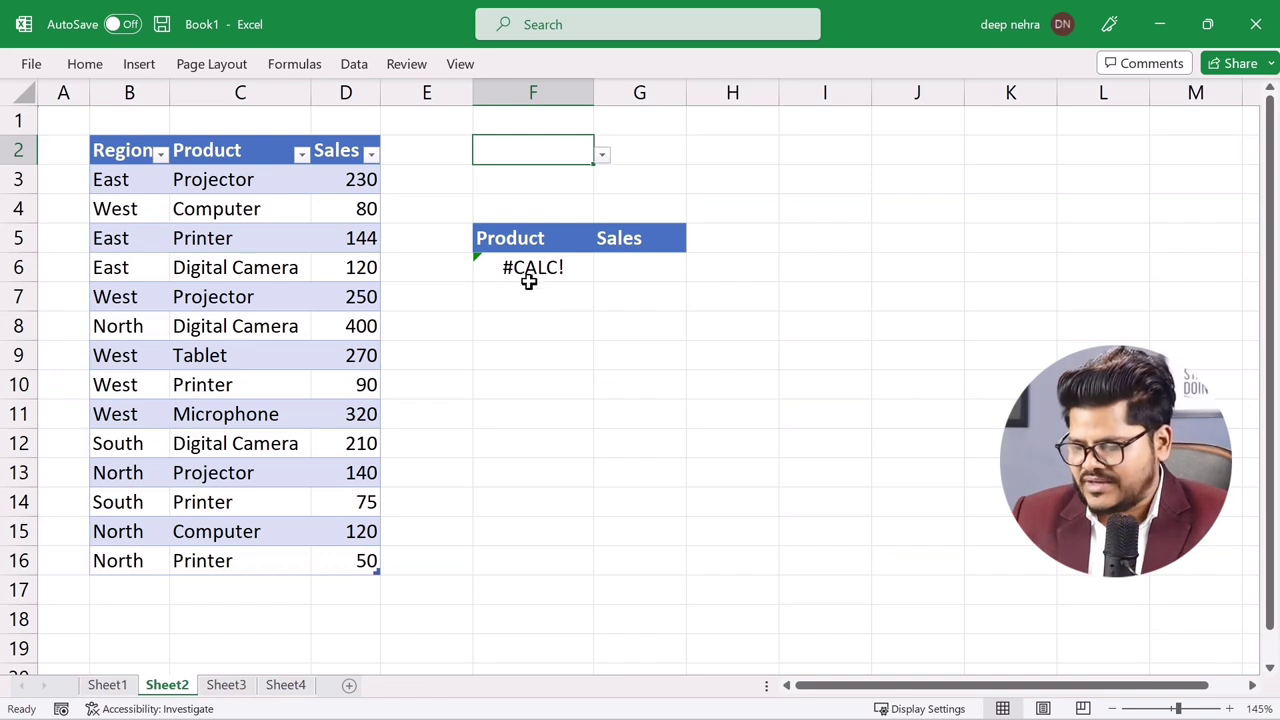
Step: Add "Select Any Region" as the if_empty argument of the FILTER formula in F6
{"action": "double_click", "coordinate": [527, 267]}
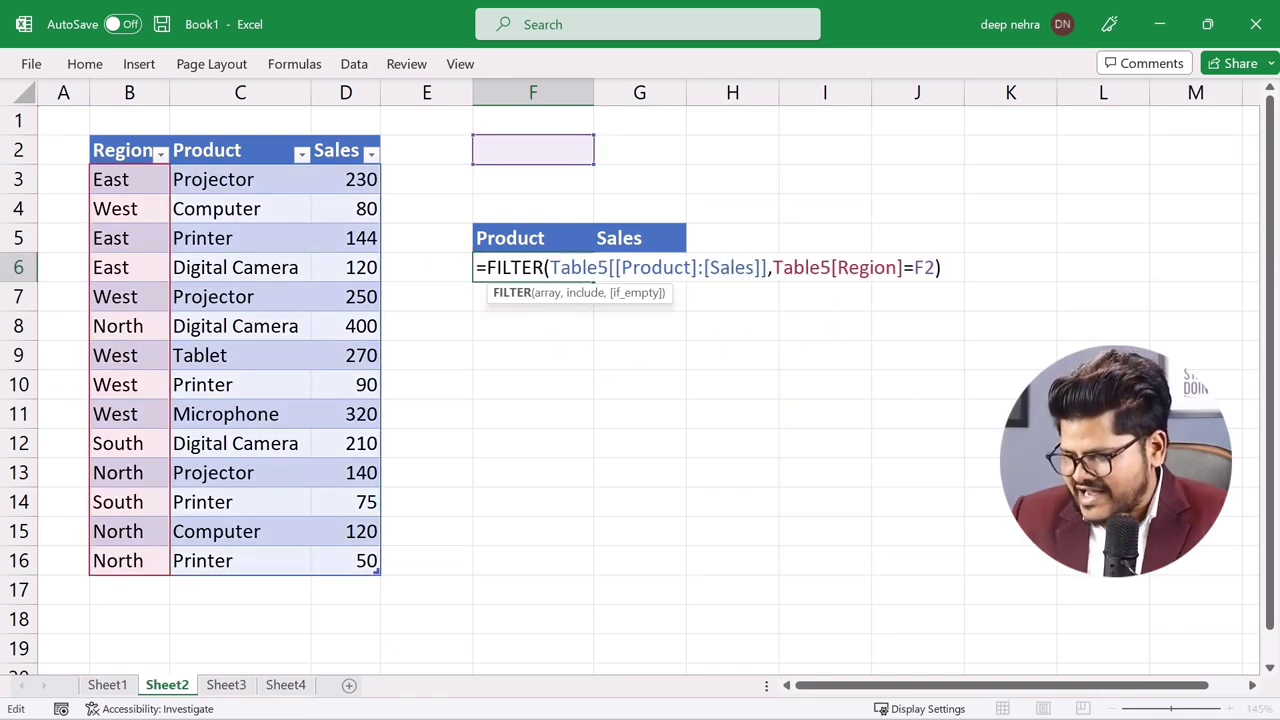
{"action": "key", "text": "BackSpace"}
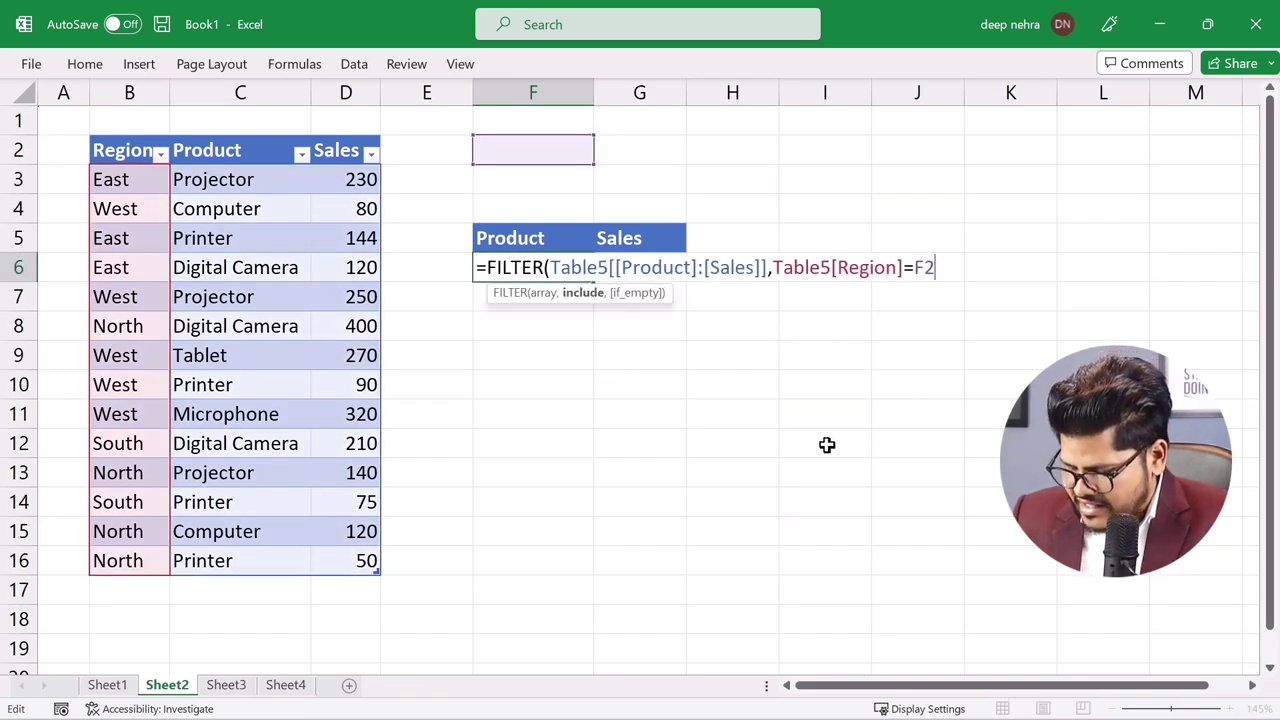
{"action": "type", "text": ","}
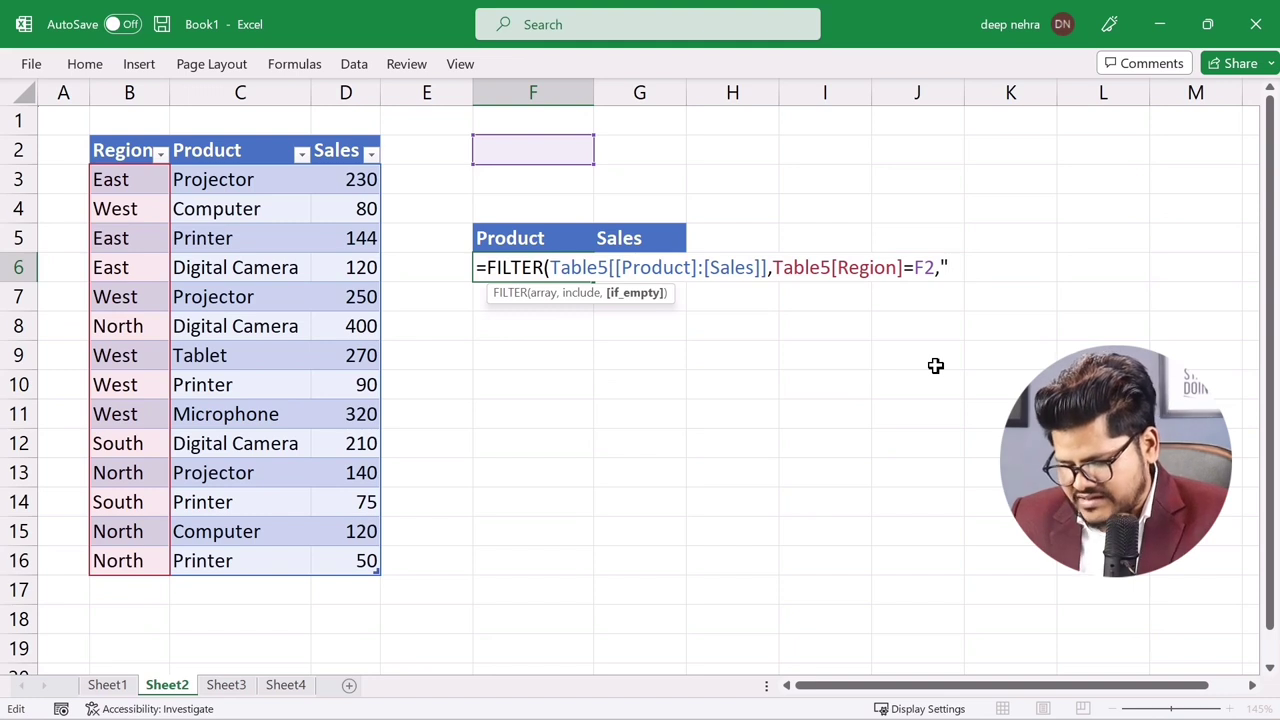
{"action": "type", "text": "Select"}
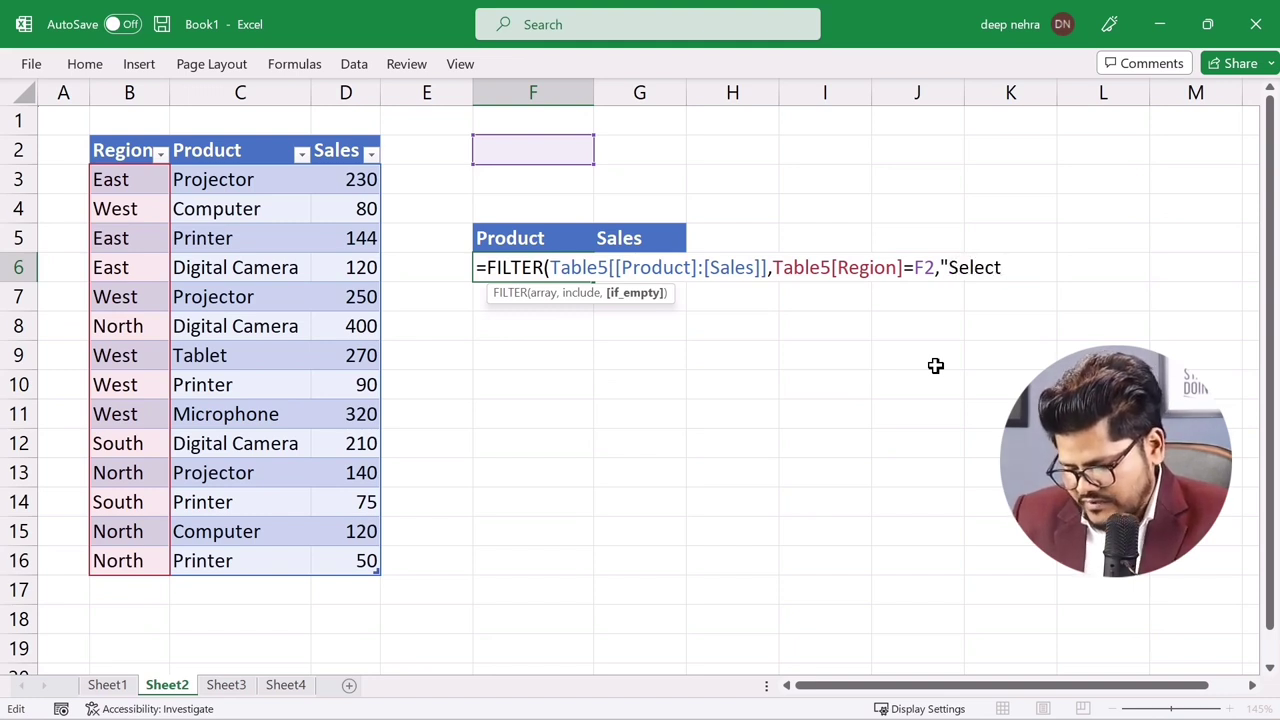
{"action": "type", "text": " Any Re"}
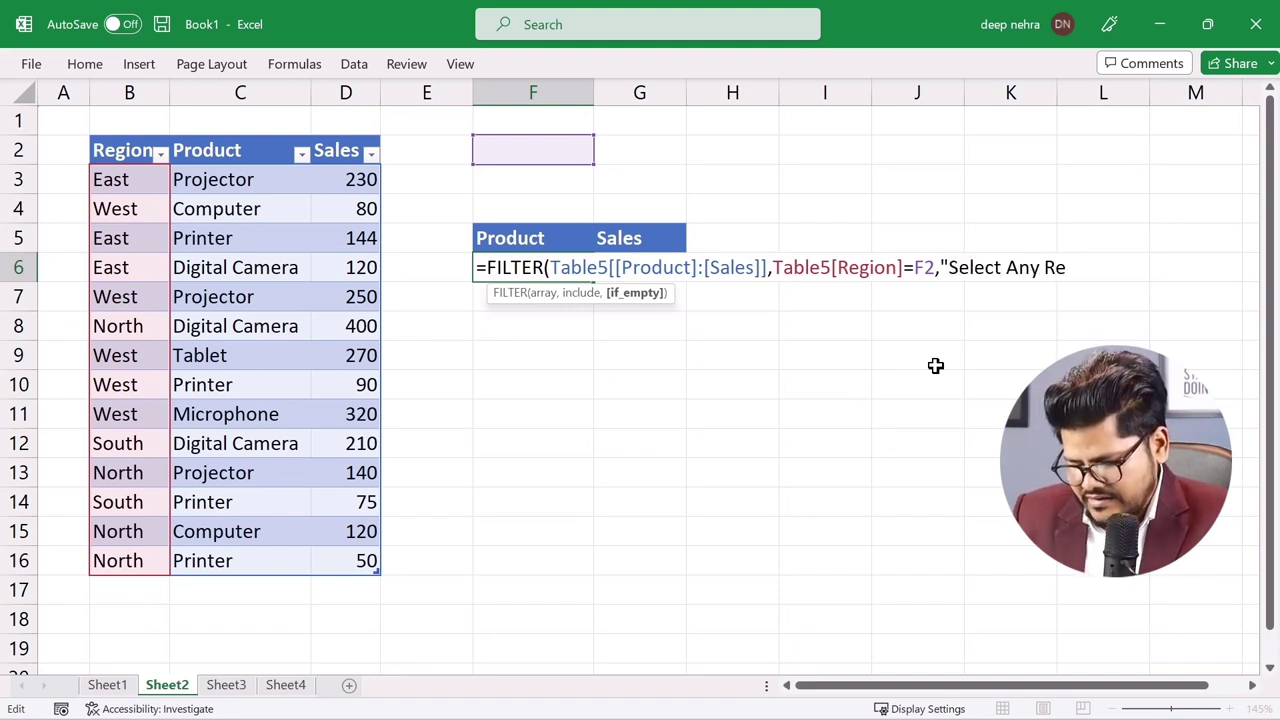
{"action": "type", "text": "gion\""}
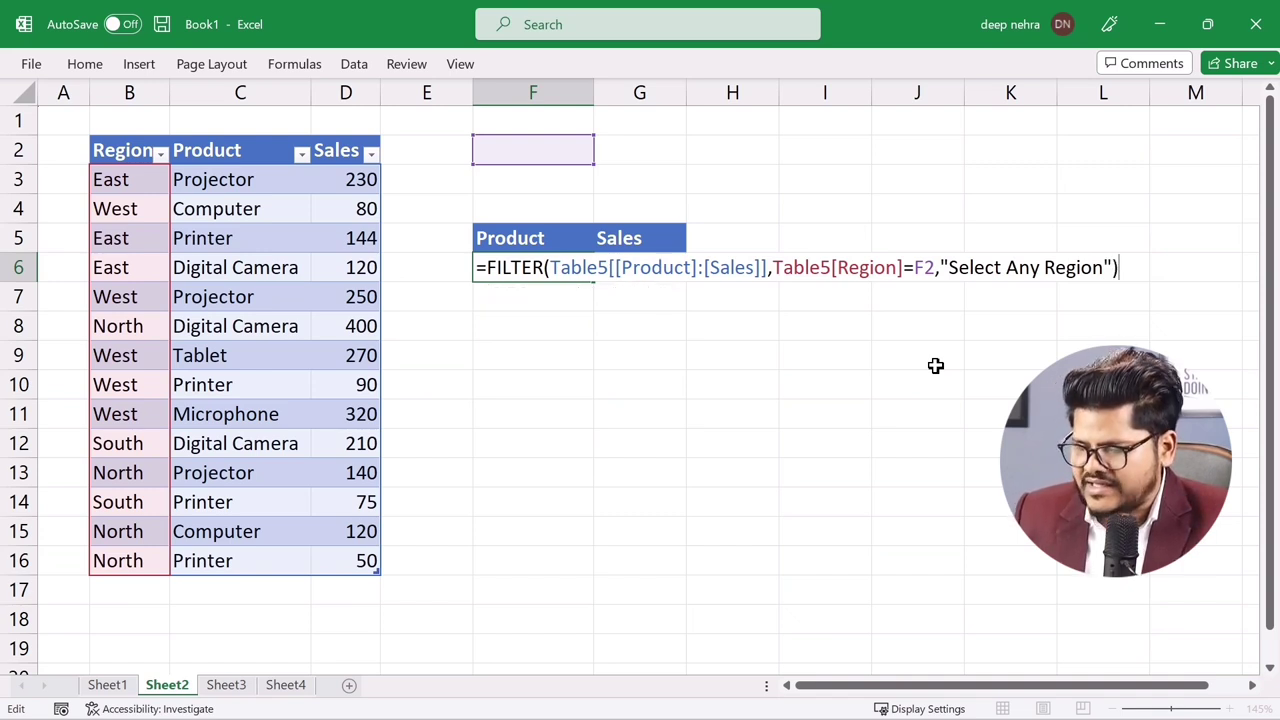
{"action": "key", "text": "Return"}
Step: Choose West in F2's dropdown so the table lists Computer 80, Projector 250, Tablet 270, Printer 90, Microphone 320
{"action": "left_click", "coordinate": [556, 155]}
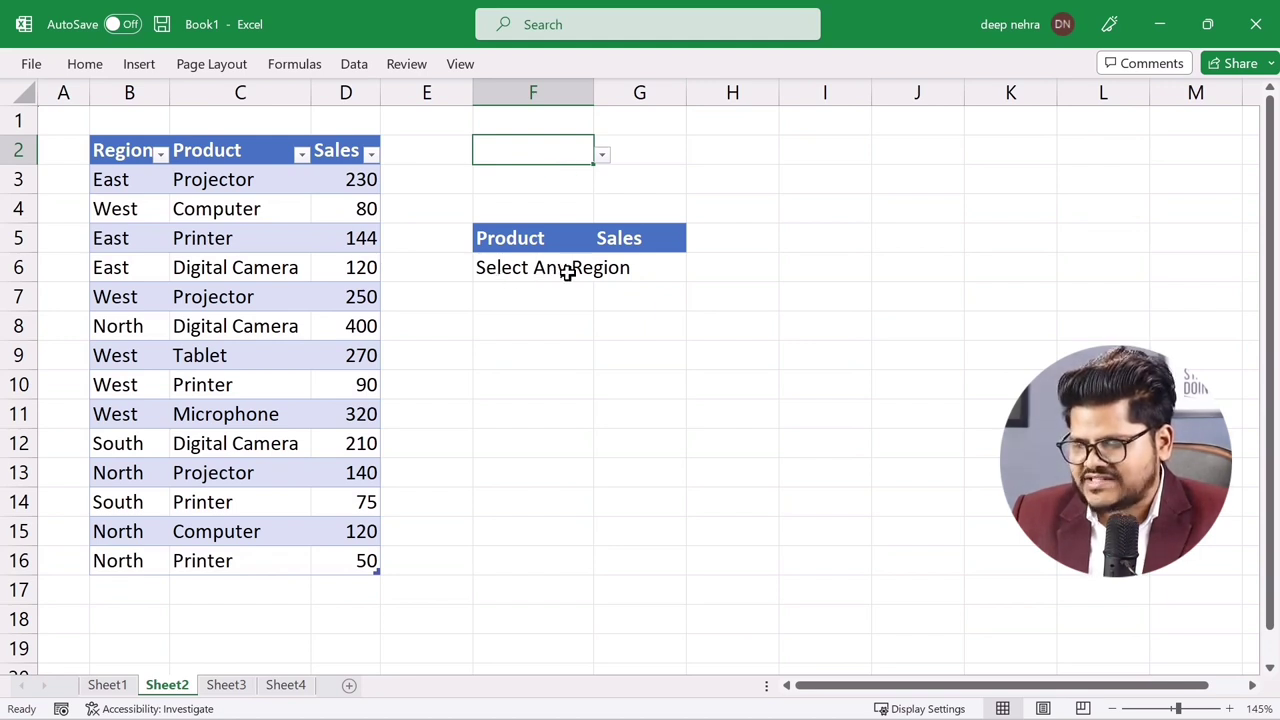
{"action": "left_click", "coordinate": [603, 156]}
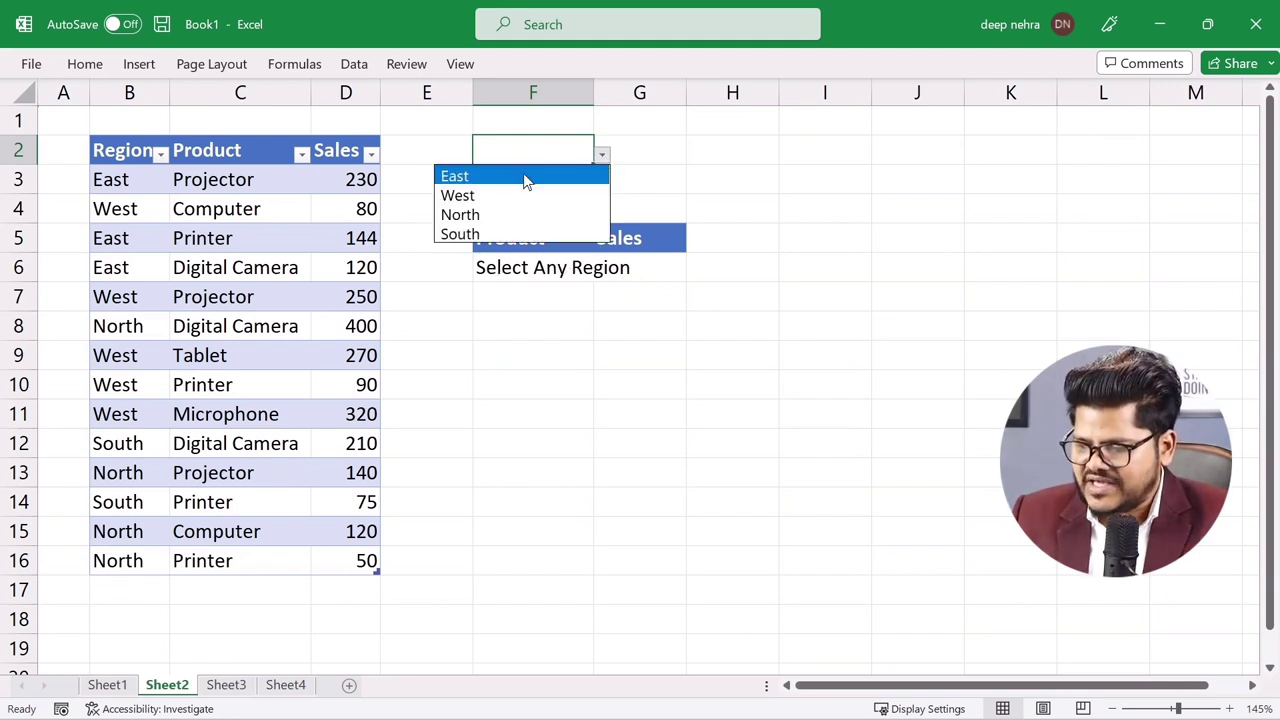
{"action": "left_click", "coordinate": [508, 194]}
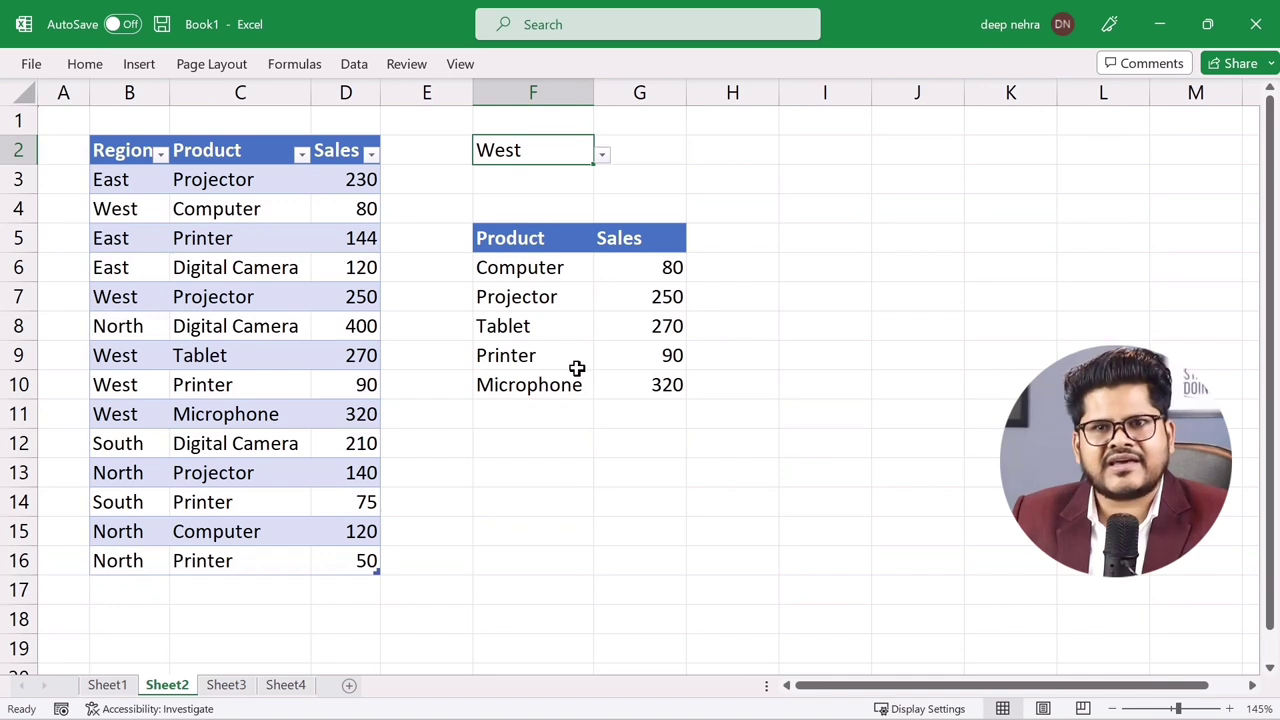
{"action": "left_click", "coordinate": [519, 290]}
{"action": "left_click", "coordinate": [537, 271]}
{"action": "left_click", "coordinate": [592, 324]}
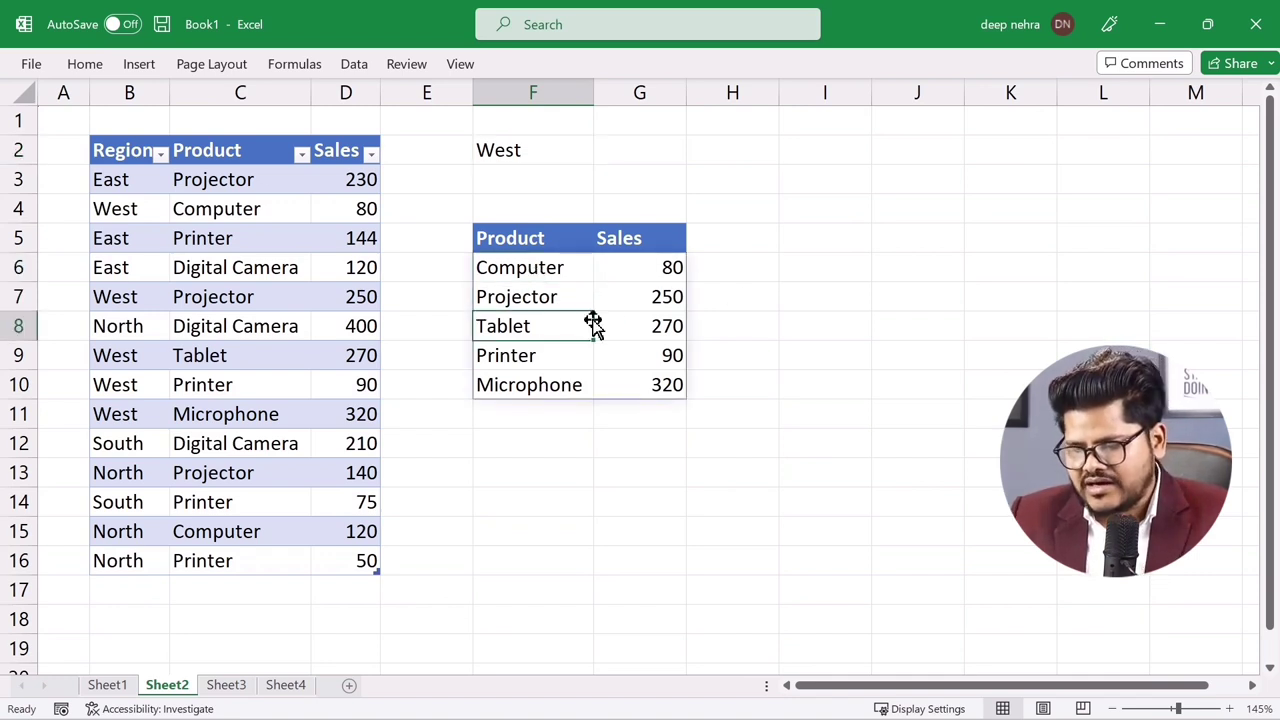
{"action": "left_click", "coordinate": [545, 290]}
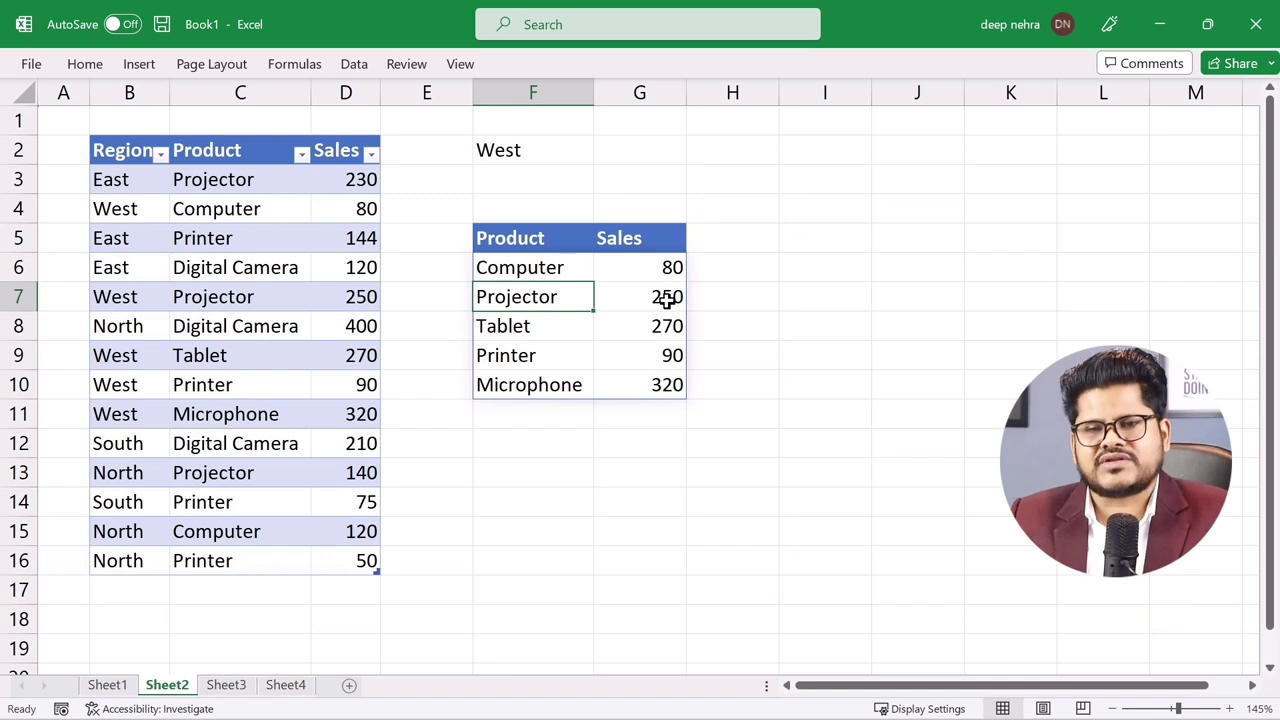
{"action": "left_click", "coordinate": [525, 274]}
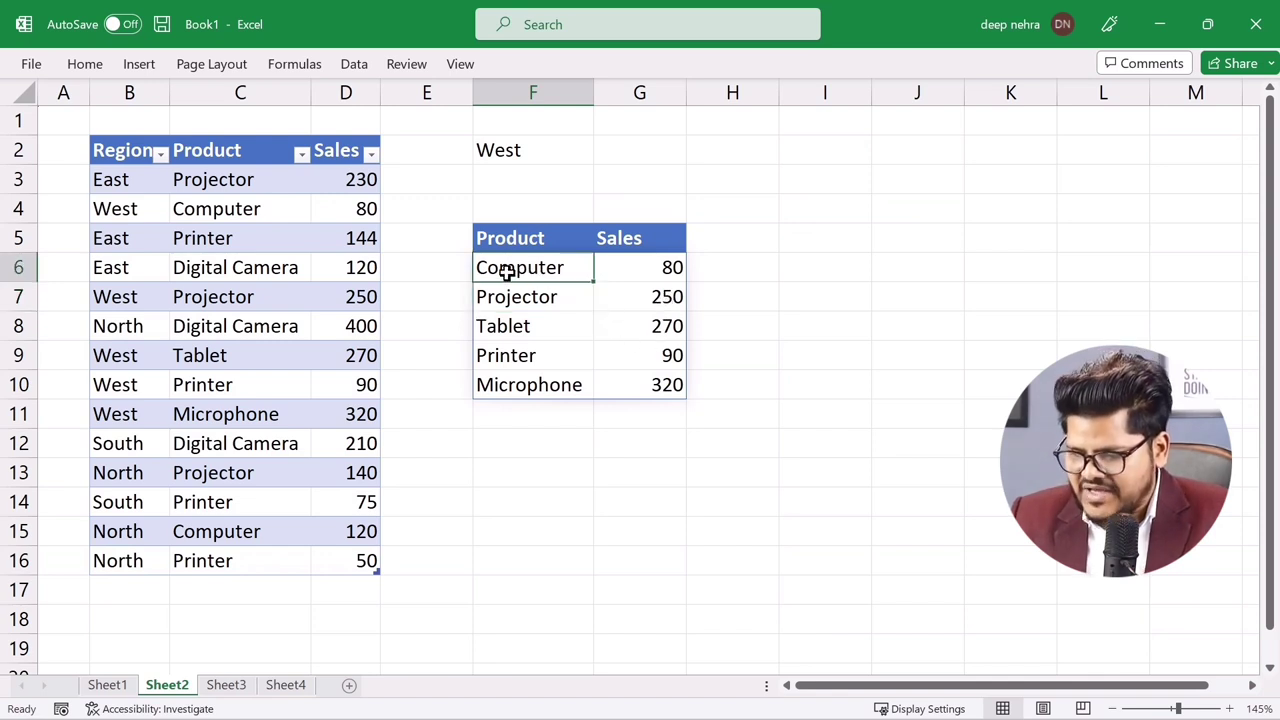
Step: Insert a clustered column chart of the filtered Product/Sales results
{"action": "left_click", "coordinate": [139, 64]}
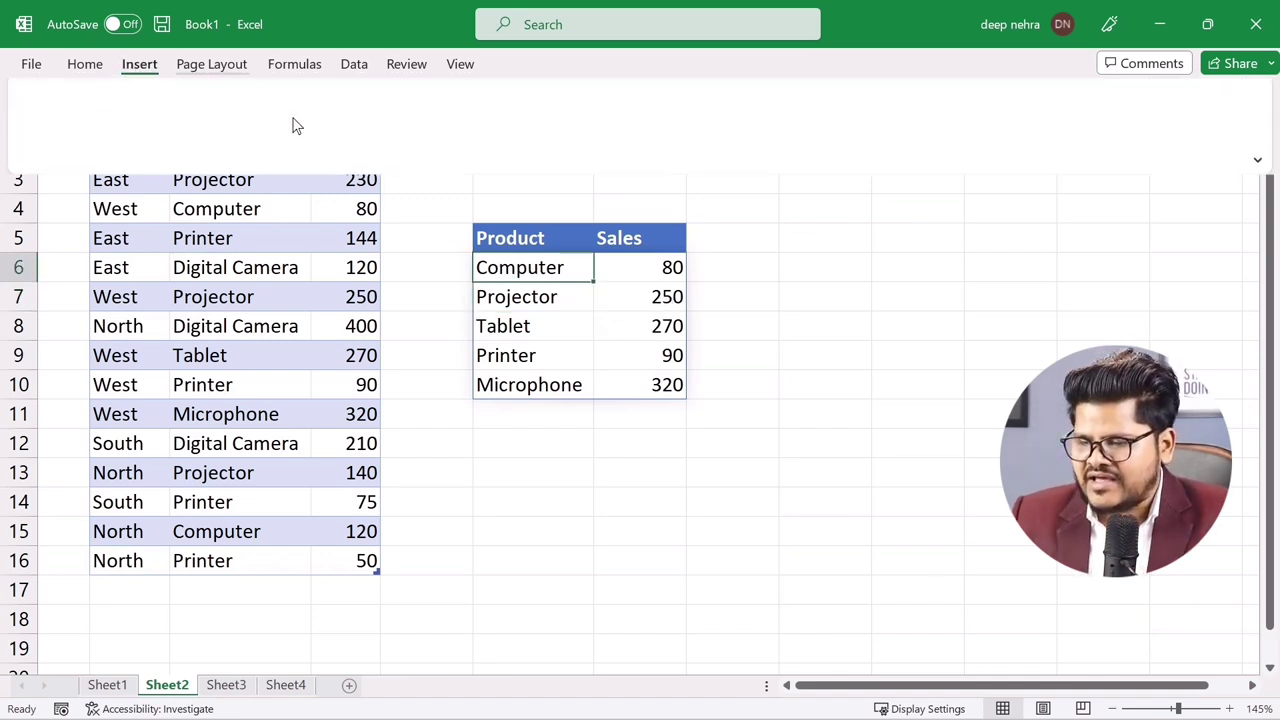
{"action": "left_click", "coordinate": [478, 94]}
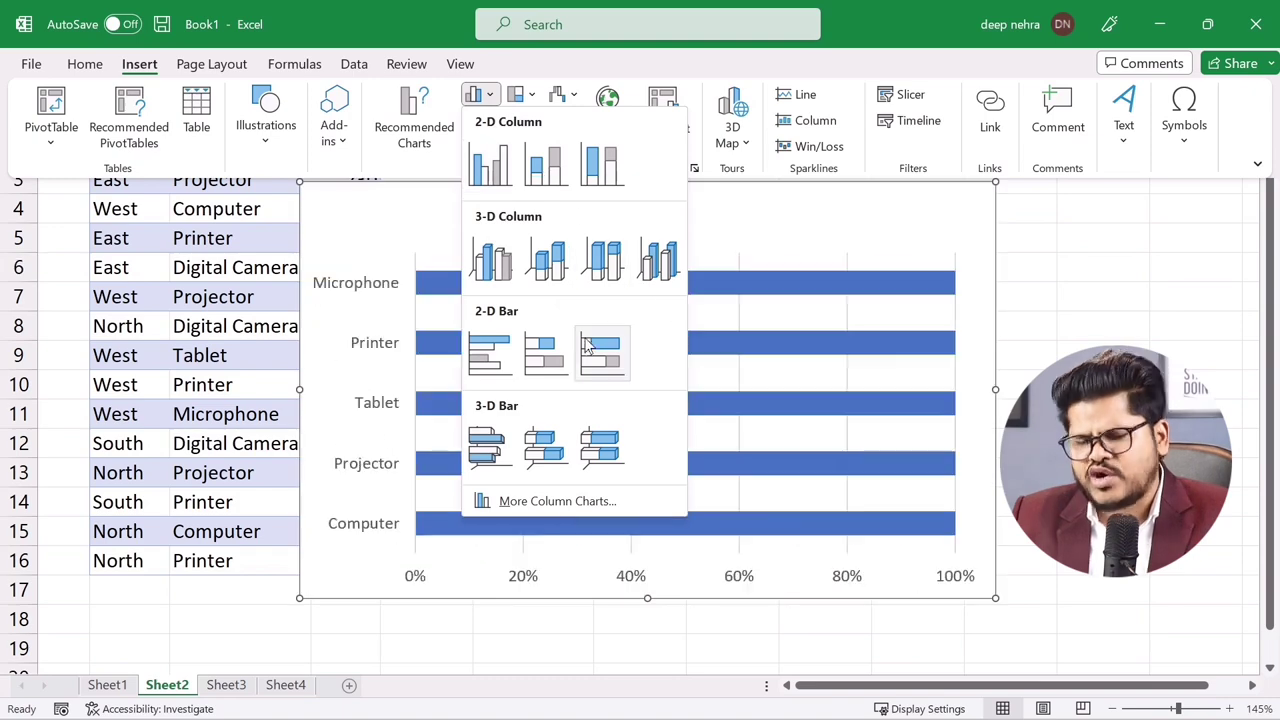
{"action": "left_click", "coordinate": [488, 170]}
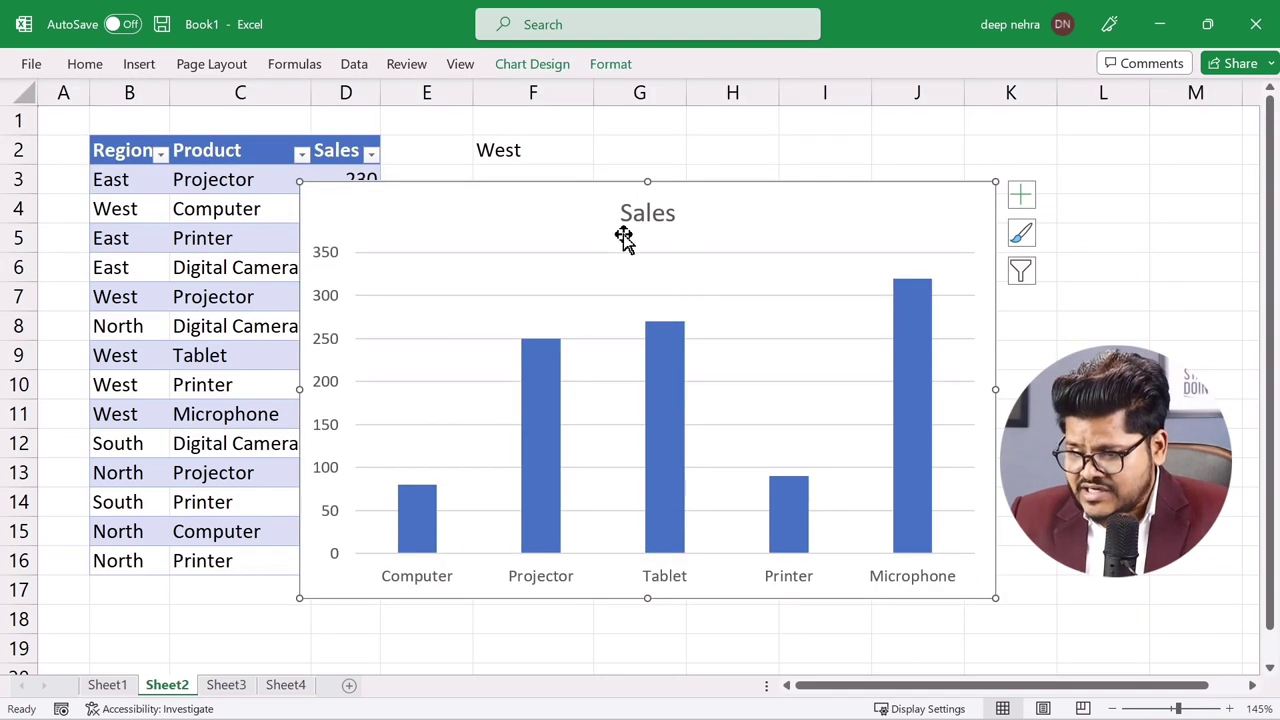
Step: Resize the chart and move it beside the results table so the Sales values show
{"action": "left_click_drag", "start_coordinate": [299, 182], "coordinate": [417, 230]}
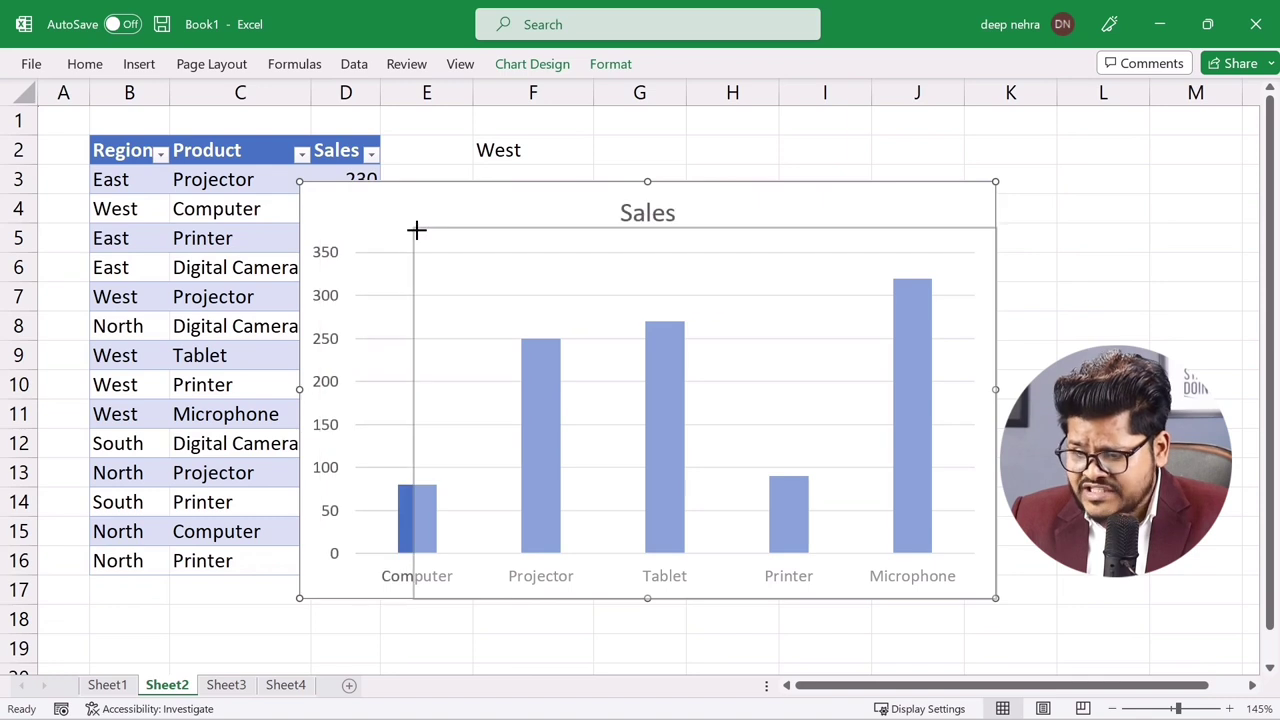
{"action": "mouse_move", "coordinate": [532, 236]}
{"action": "left_mouse_down"}
{"action": "mouse_move", "coordinate": [821, 194]}
{"action": "mouse_move", "coordinate": [754, 152]}
{"action": "left_mouse_up"}
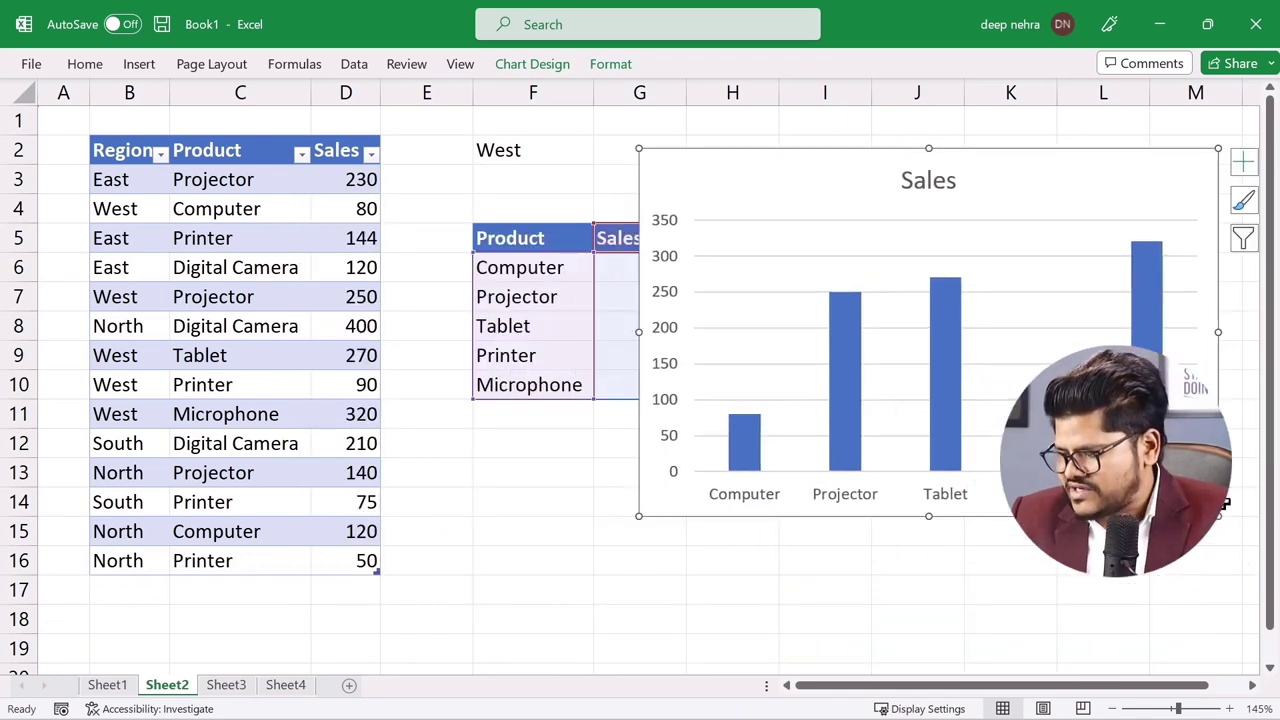
{"action": "left_click_drag", "start_coordinate": [1217, 332], "coordinate": [1185, 332]}
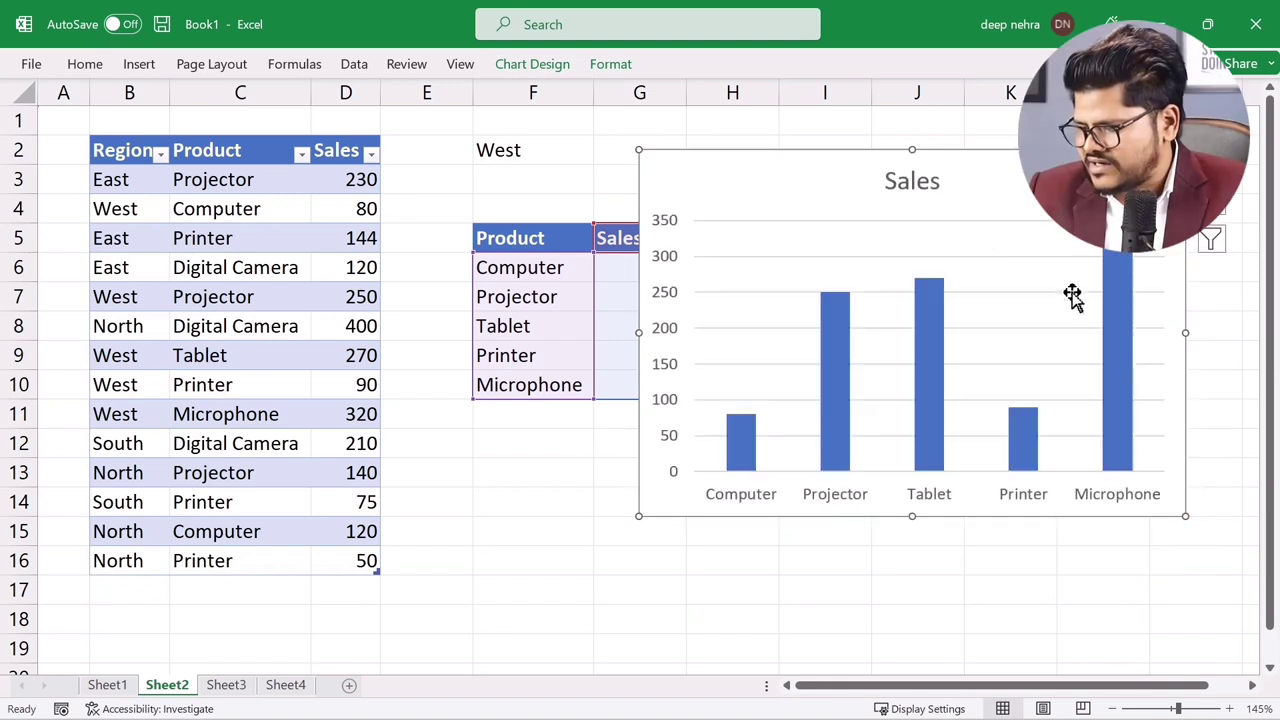
{"action": "left_click_drag", "start_coordinate": [960, 163], "coordinate": [1013, 226]}
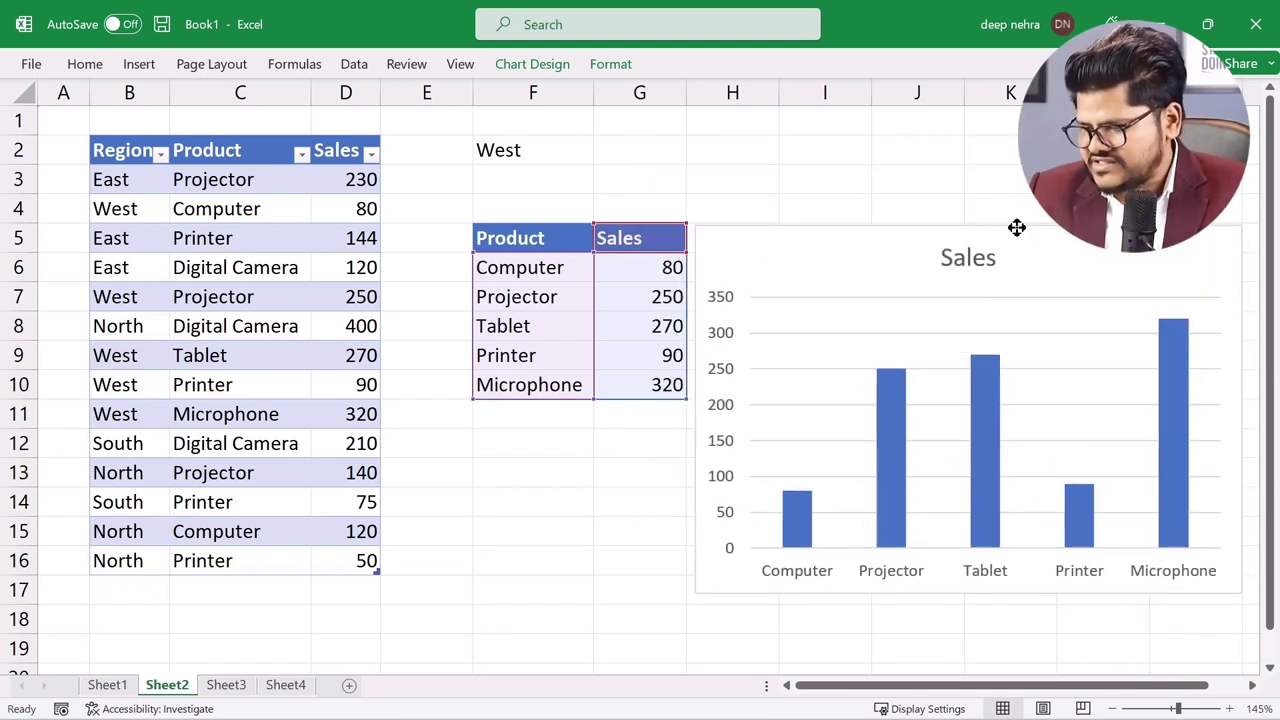
Step: Switch F2 from East to South so the table and chart show Digital Camera 210 and Printer 75
{"action": "left_click", "coordinate": [577, 152]}
{"action": "left_click", "coordinate": [602, 155]}
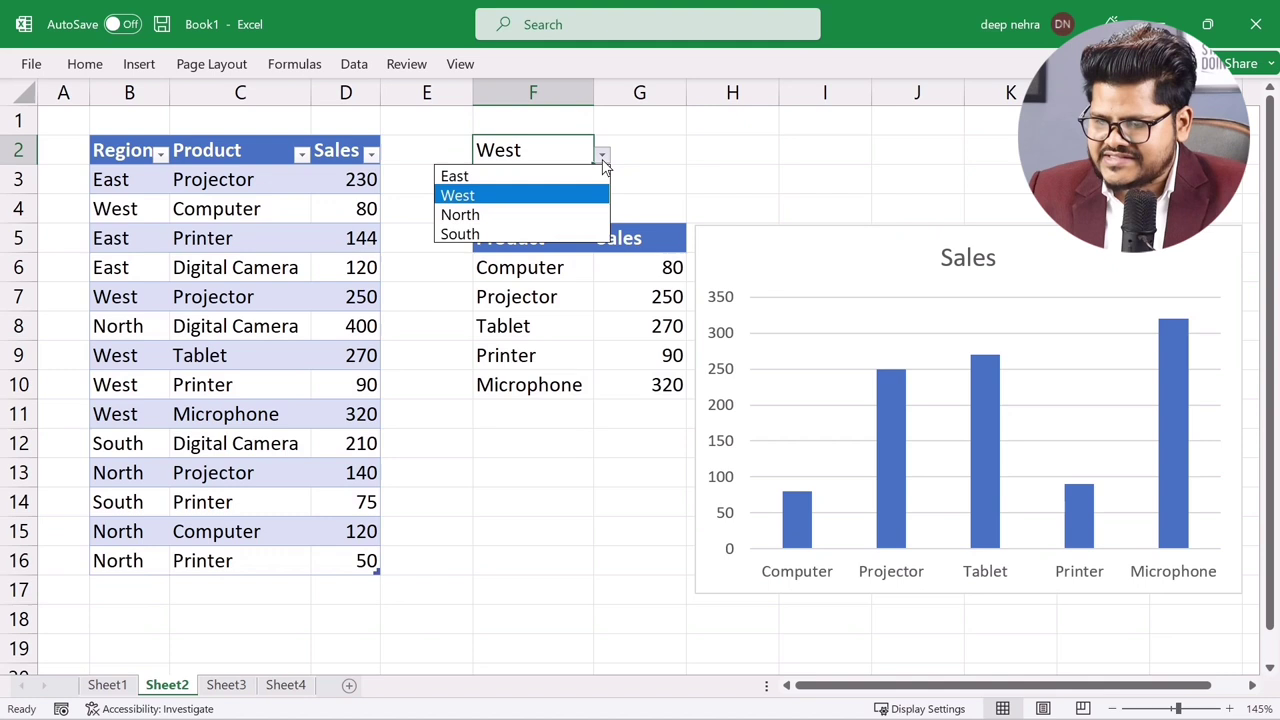
{"action": "left_click", "coordinate": [523, 175]}
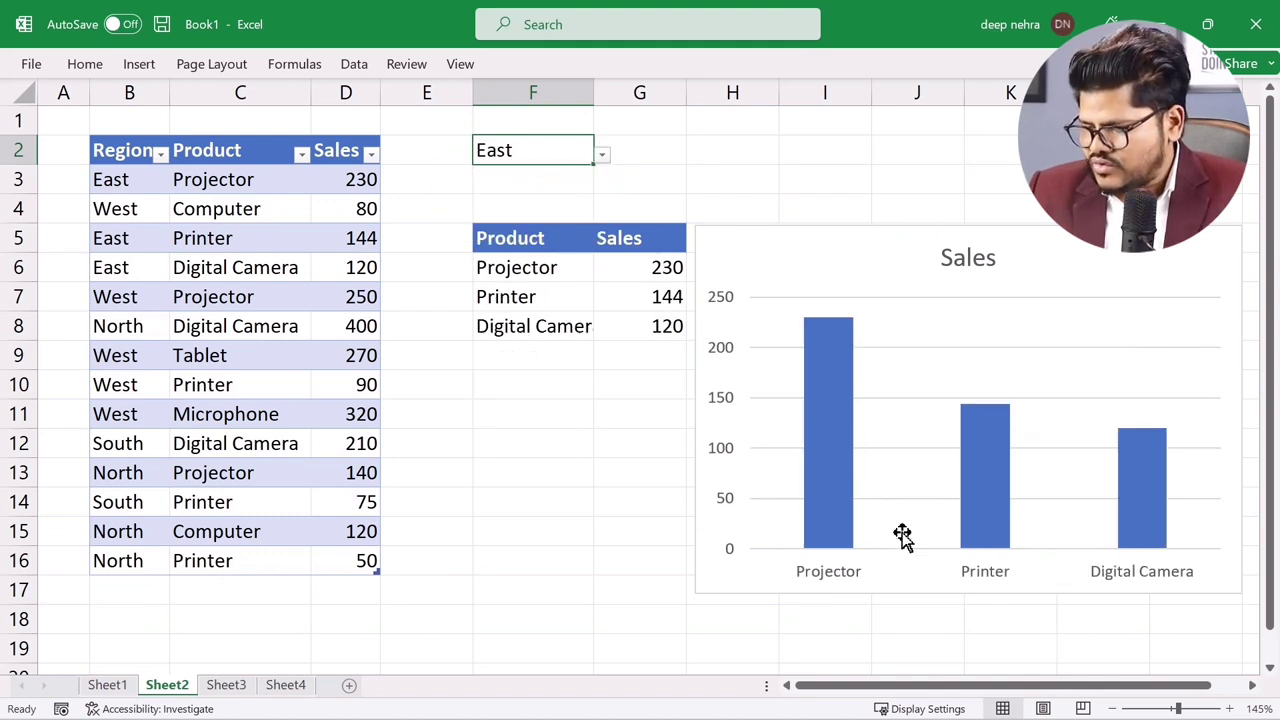
{"action": "left_click", "coordinate": [602, 155]}
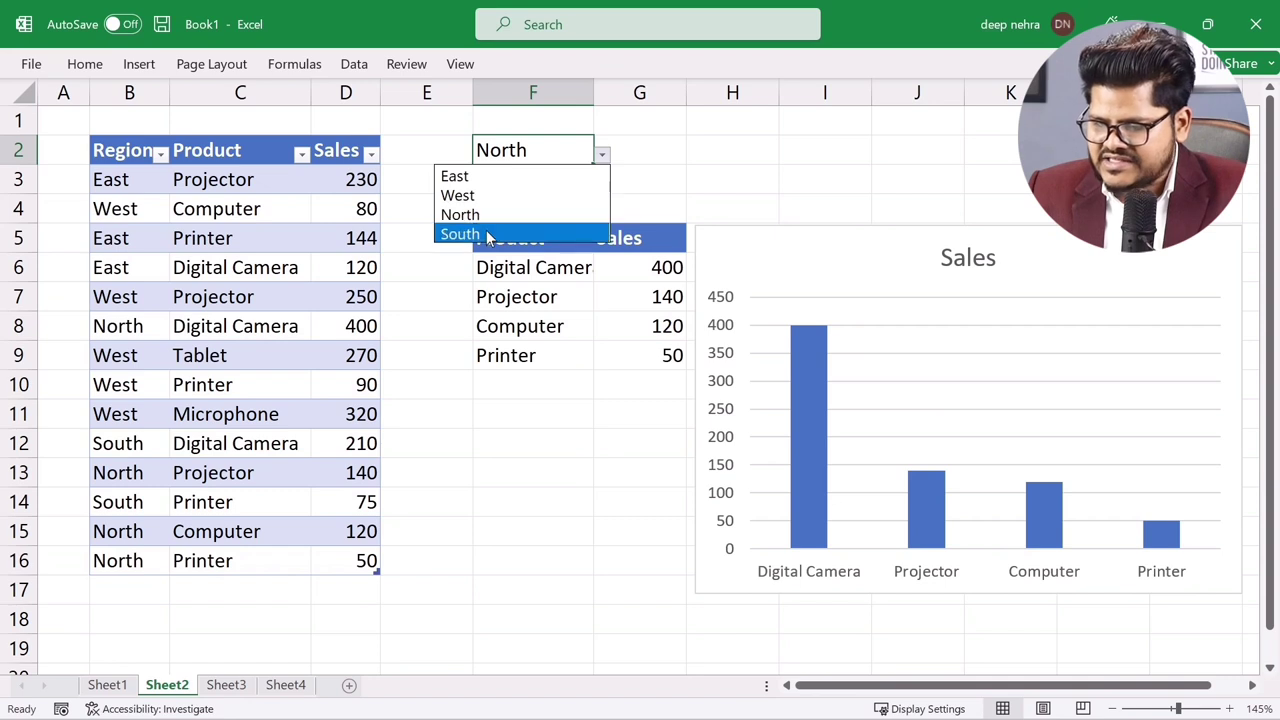
{"action": "left_click", "coordinate": [486, 234]}
{"action": "left_click", "coordinate": [135, 585]}
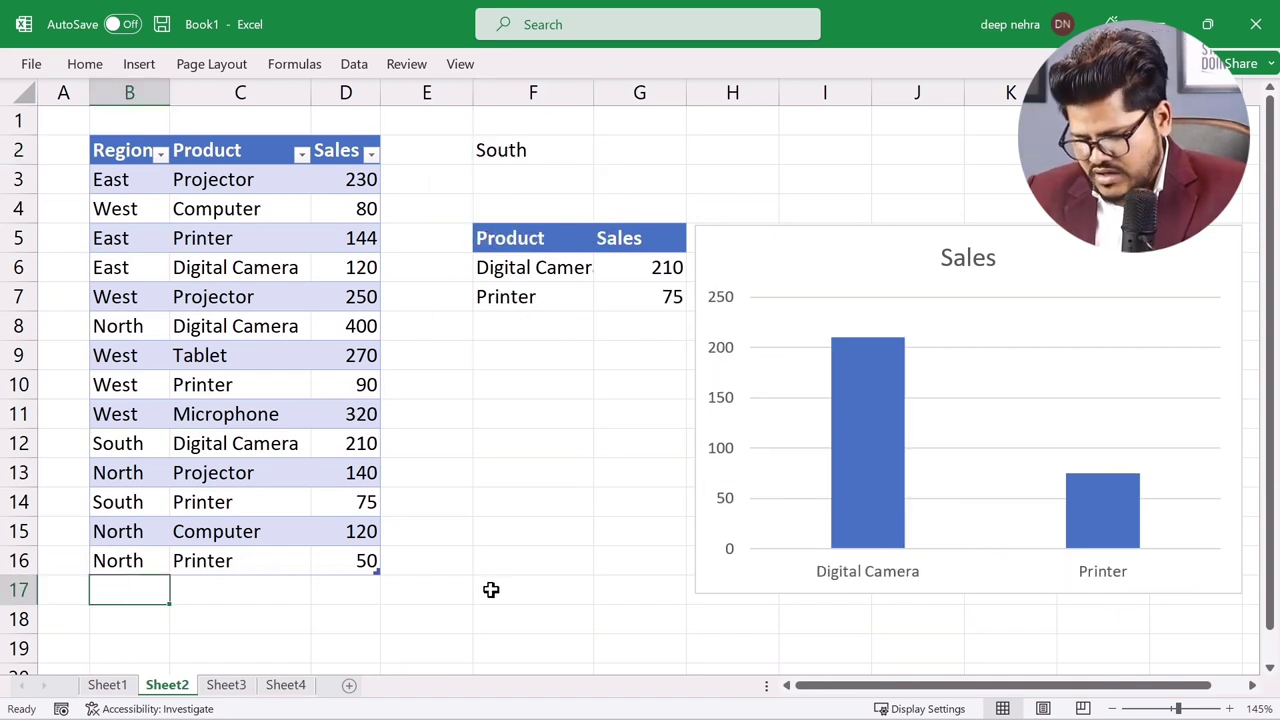
Step: Add a South, Computer, 130 row in B17:D17 so the chart gains a Computer bar
{"action": "type", "text": "south"}
{"action": "type", "text": "u"}
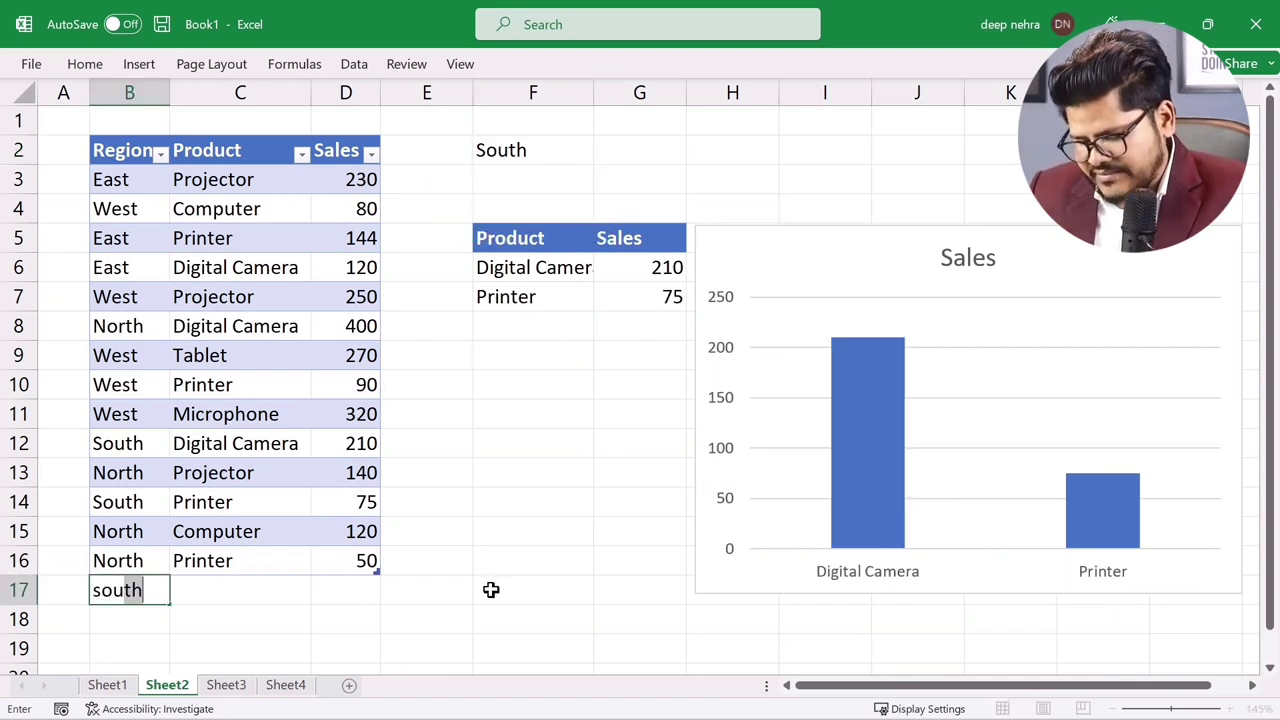
{"action": "key", "text": "Tab"}
{"action": "type", "text": "c"}
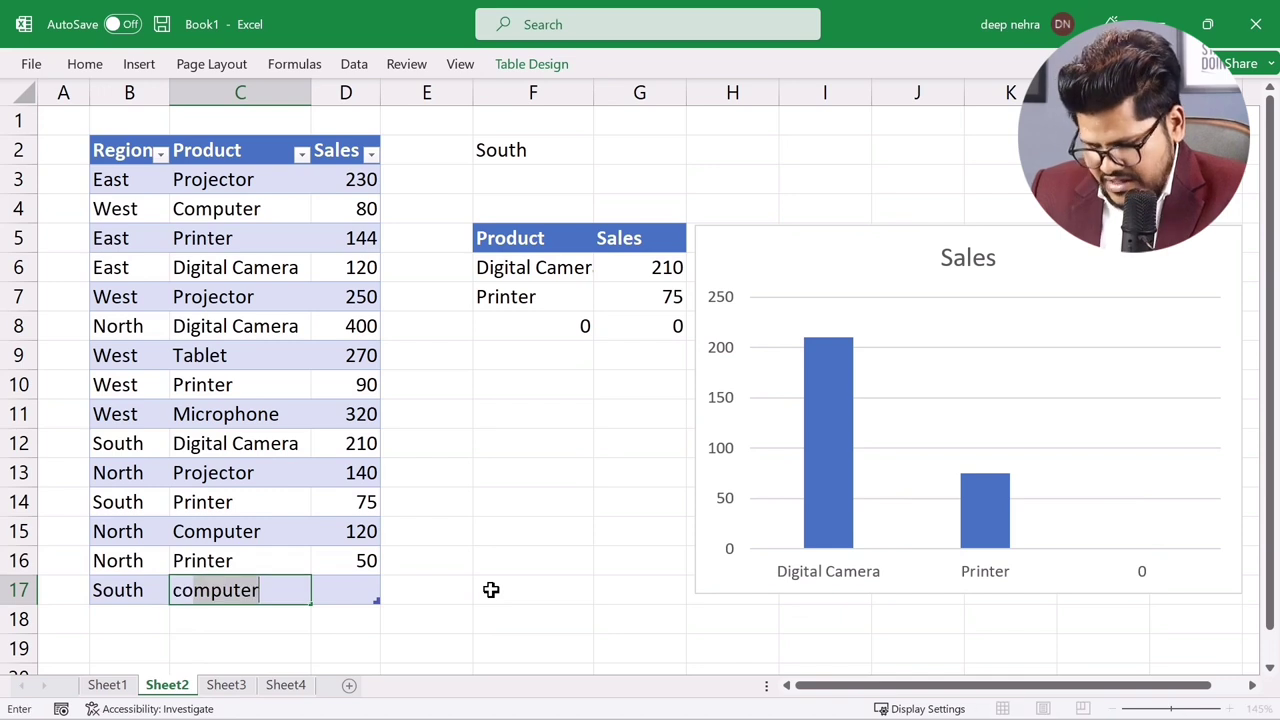
{"action": "key", "text": "Tab"}
{"action": "type", "text": "1"}
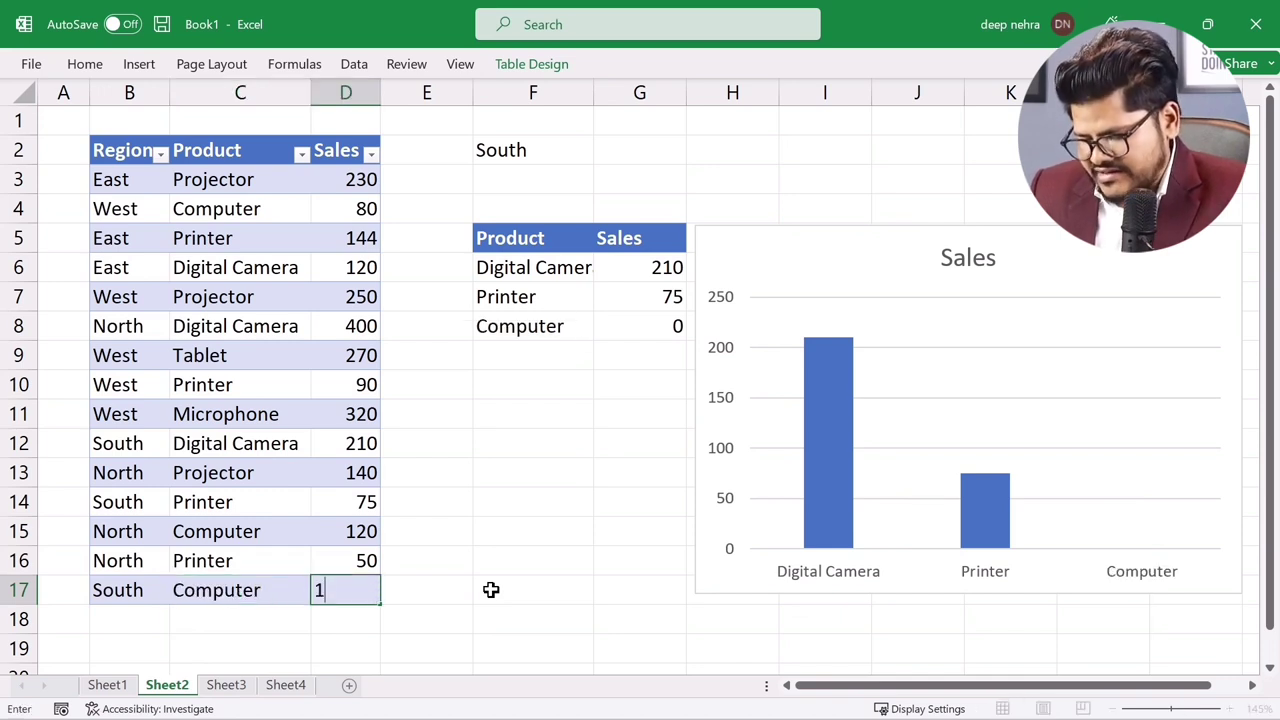
{"action": "key", "text": "Return"}
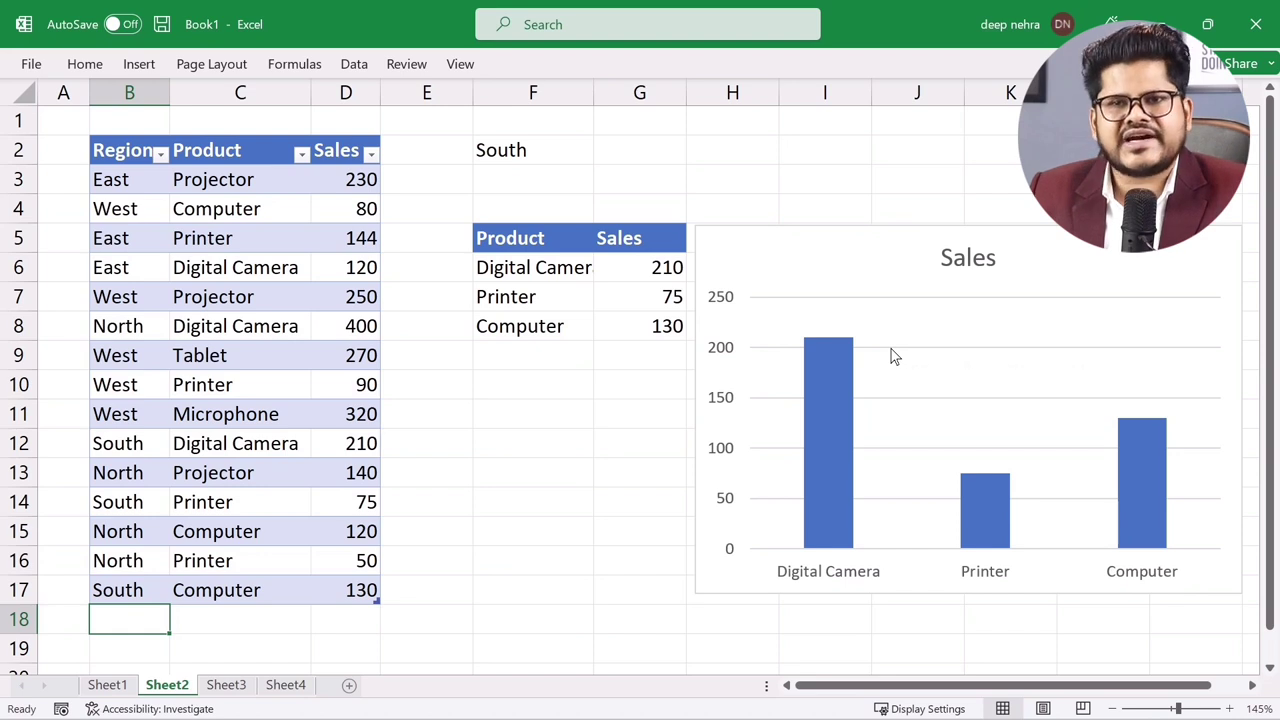
{"action": "left_click", "coordinate": [964, 260]}
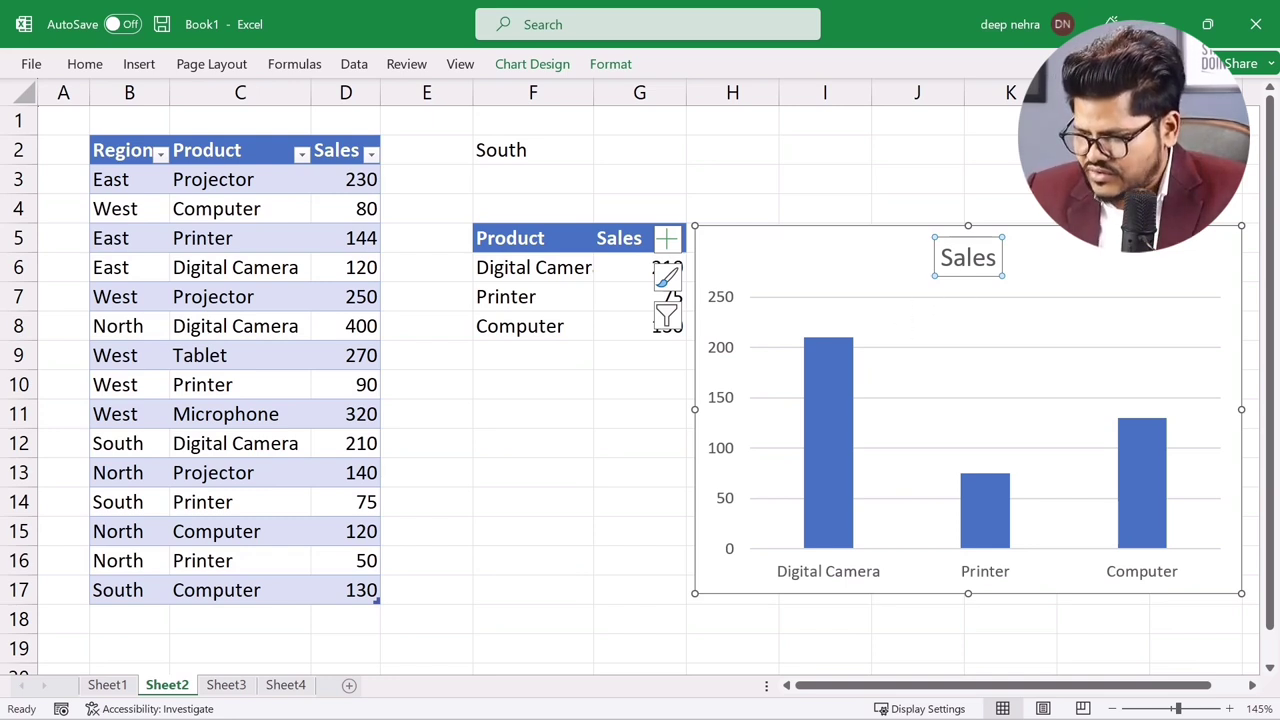
Step: Enter ="Product Sales in Region : "&F2 in H2 to build the dynamic heading
{"action": "left_click", "coordinate": [662, 151]}
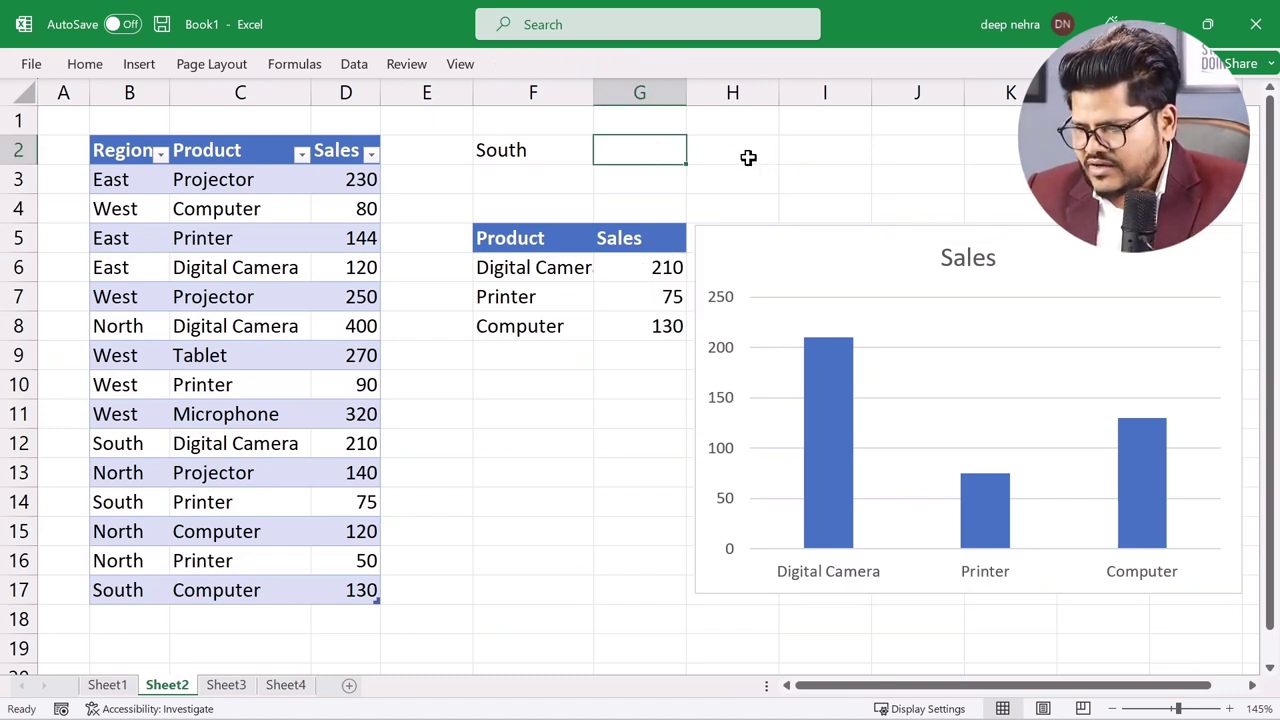
{"action": "left_click", "coordinate": [748, 157]}
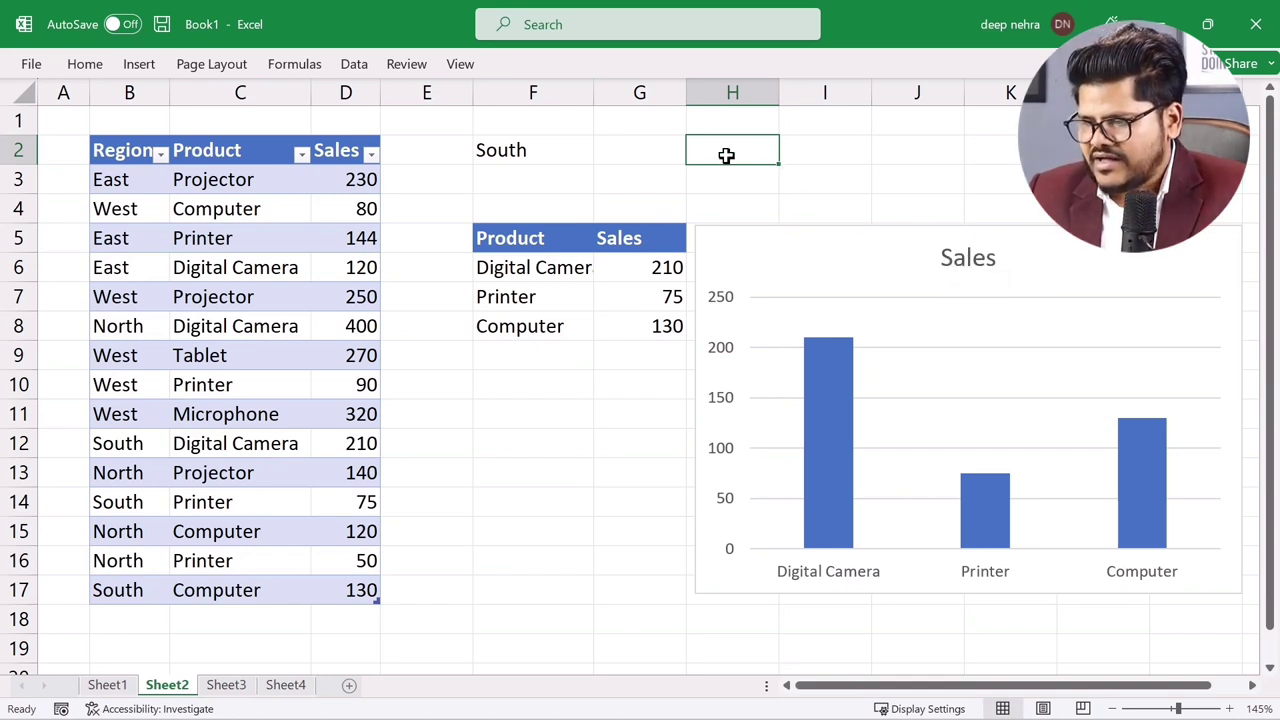
{"action": "type", "text": "="}
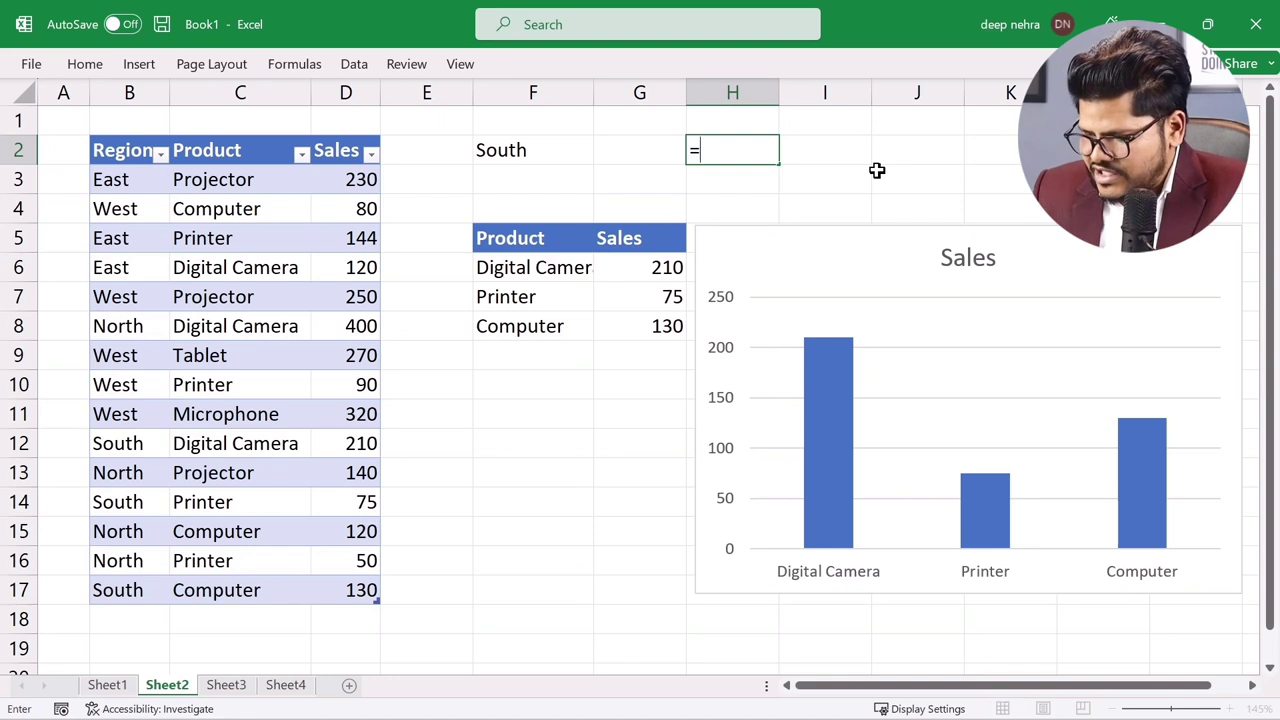
{"action": "type", "text": "\"Product Sales in Region : \"&"}
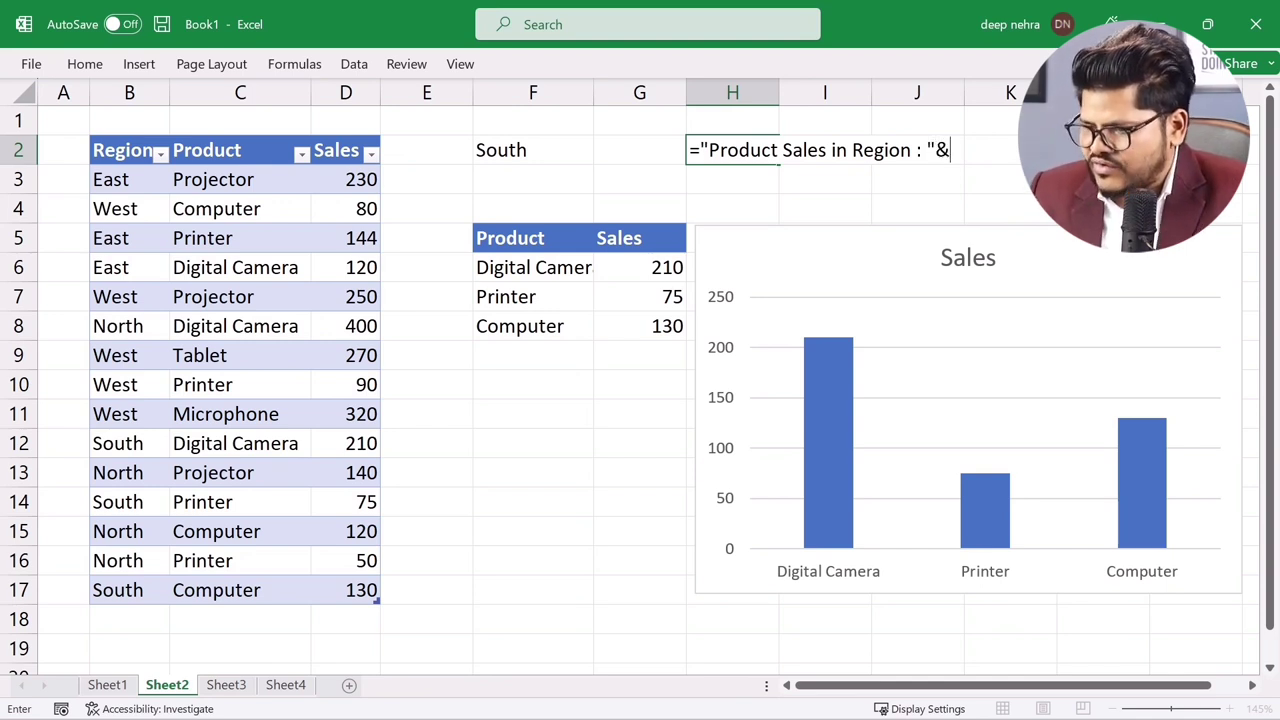
{"action": "left_click", "coordinate": [521, 149]}
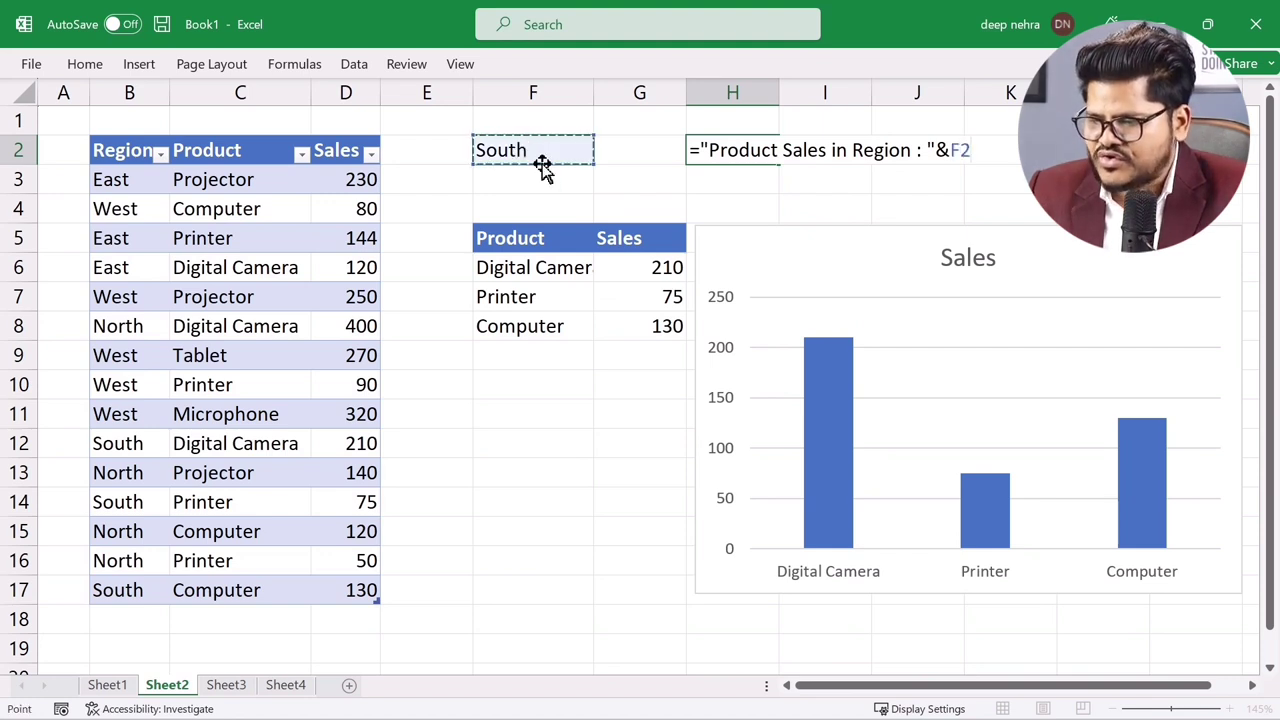
{"action": "key", "text": "Return"}
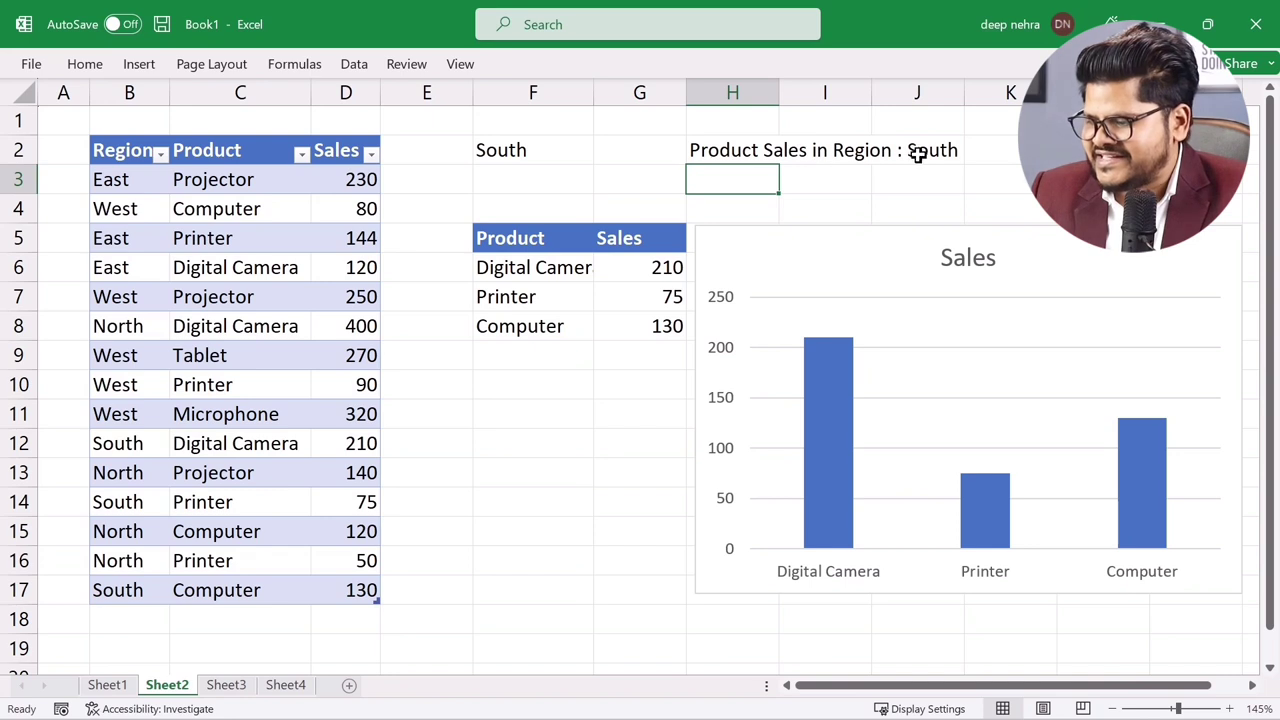
{"action": "left_click", "coordinate": [541, 156]}
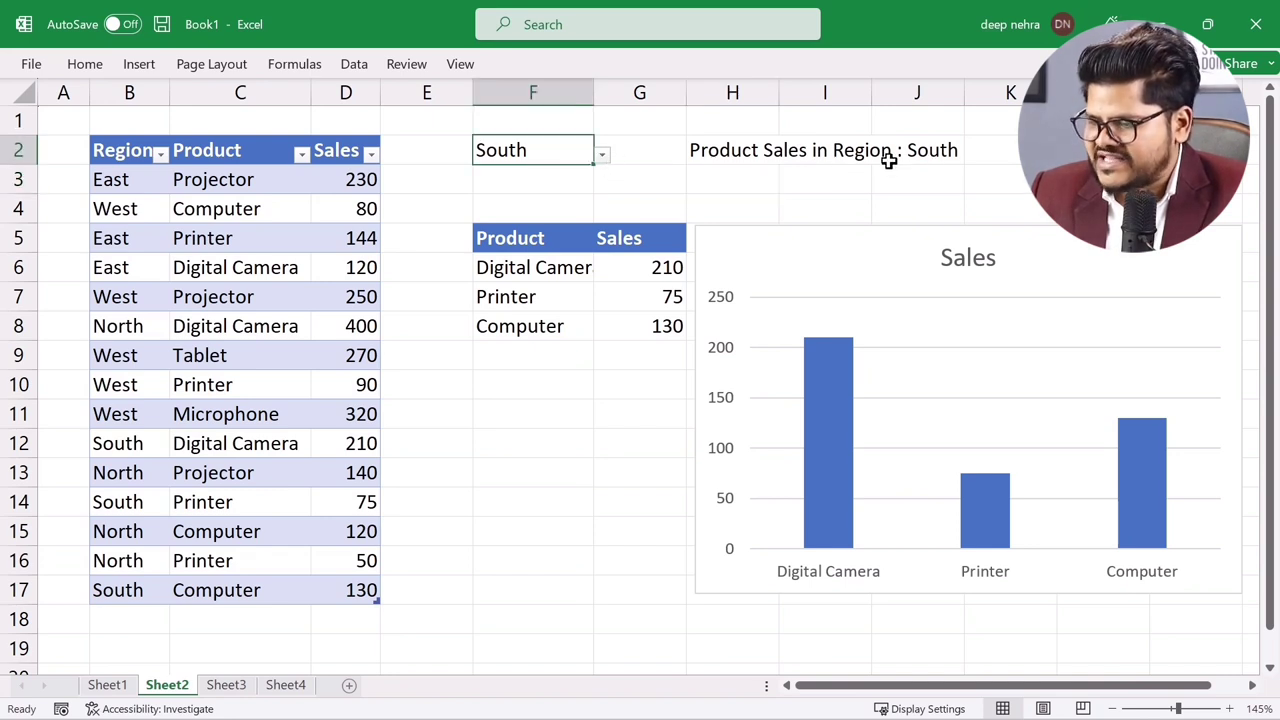
Step: Choose West in F2 so the heading, table and chart show West's five products, led by Microphone 320
{"action": "left_click", "coordinate": [604, 157]}
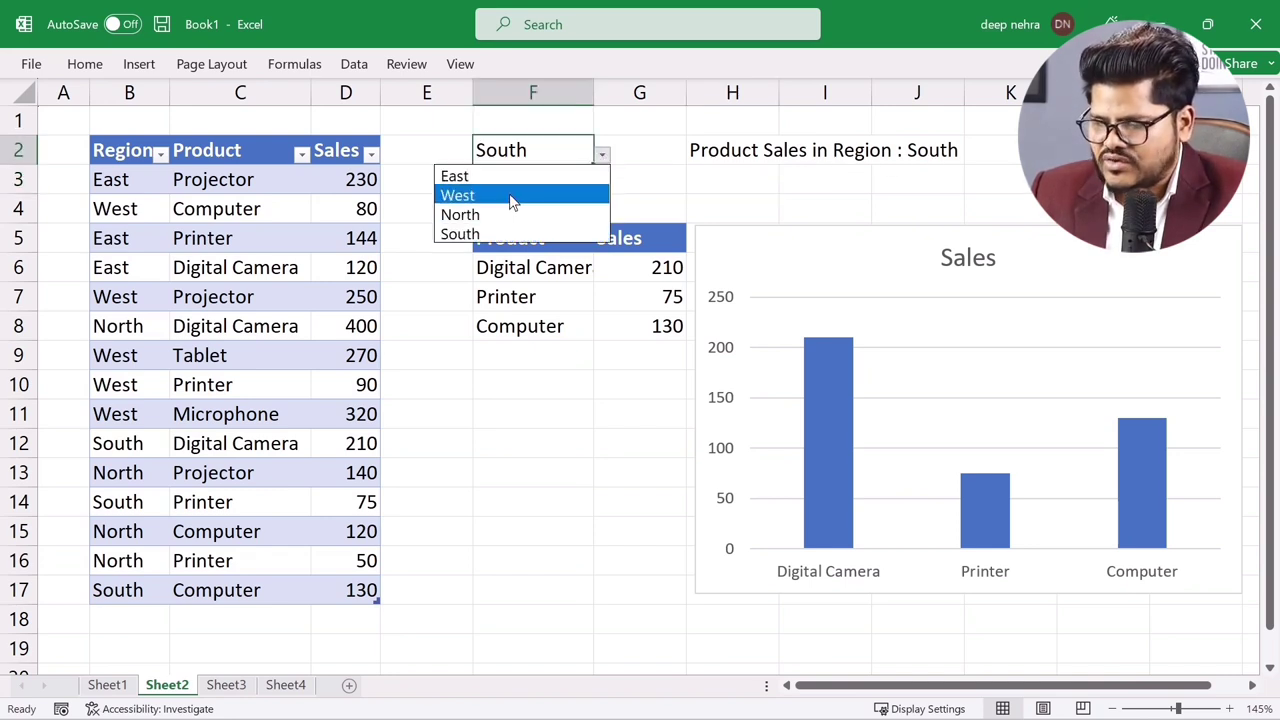
{"action": "left_click", "coordinate": [511, 197]}
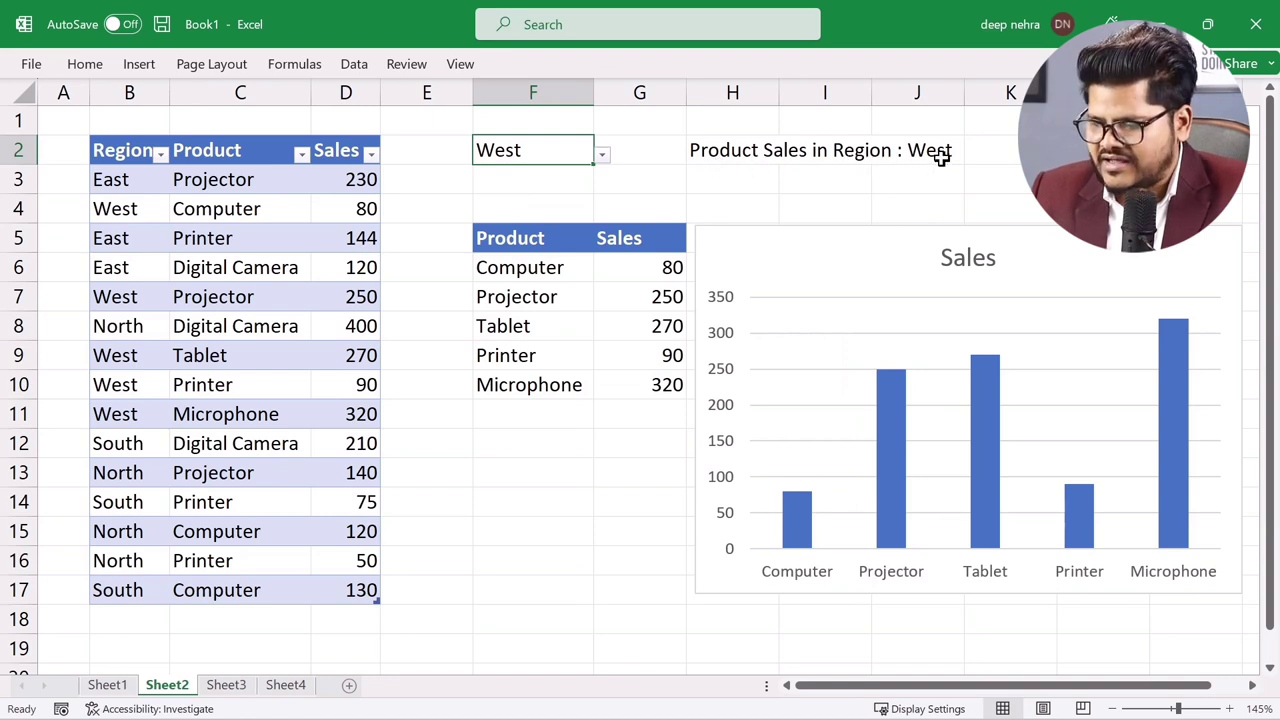
{"action": "left_click", "coordinate": [950, 260]}
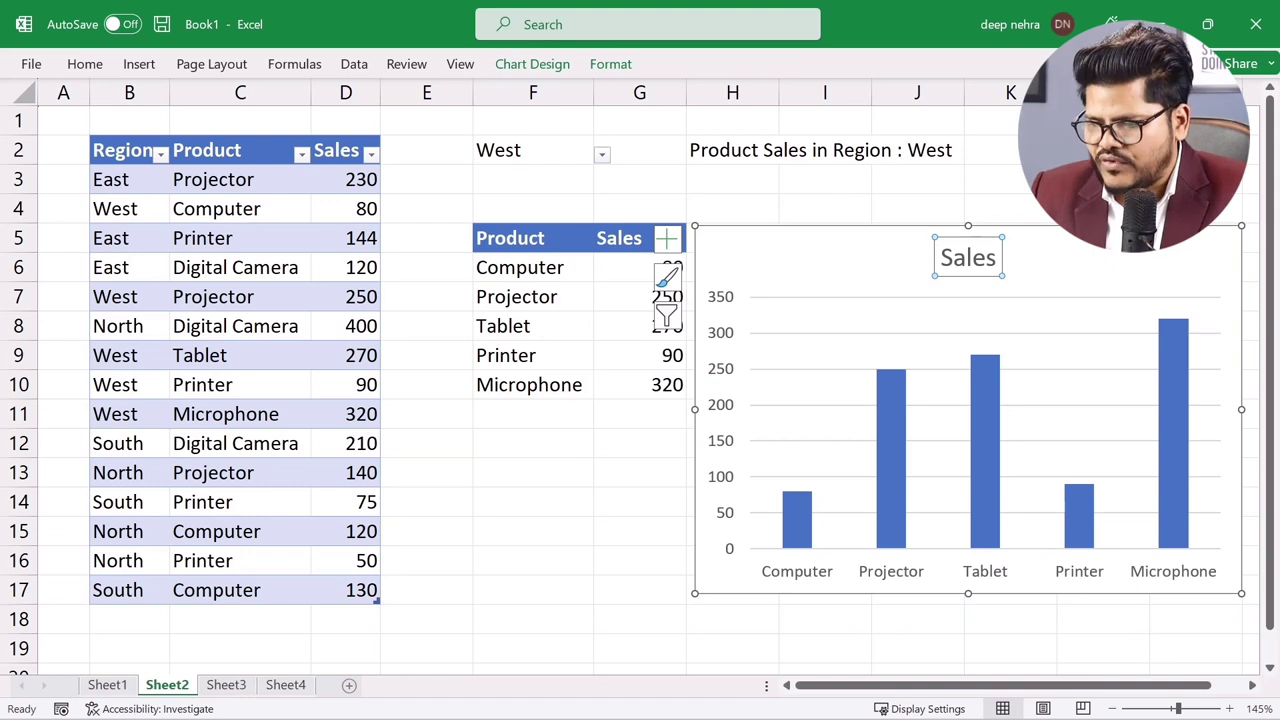
{"action": "left_click", "coordinate": [510, 503]}
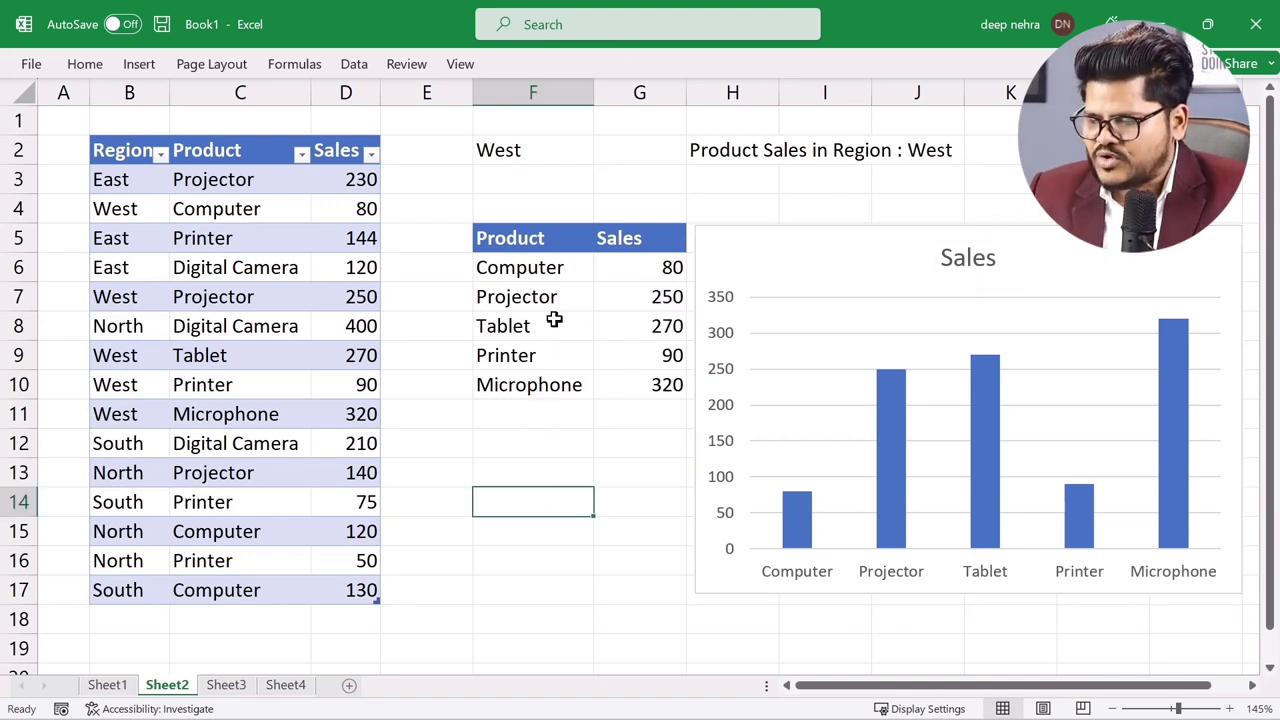
{"action": "left_click", "coordinate": [461, 66]}
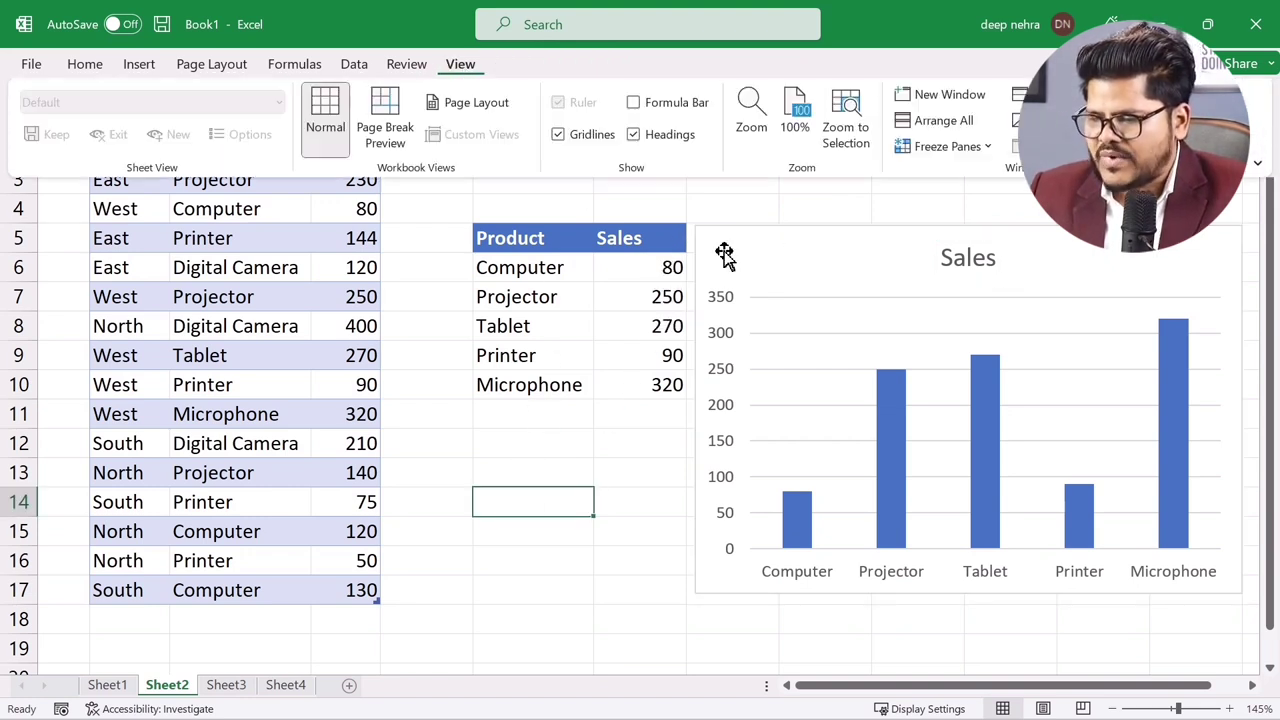
Step: Show the formula bar and link the chart title to =H2, reading 'Product Sales in Region : West'
{"action": "left_click", "coordinate": [656, 103]}
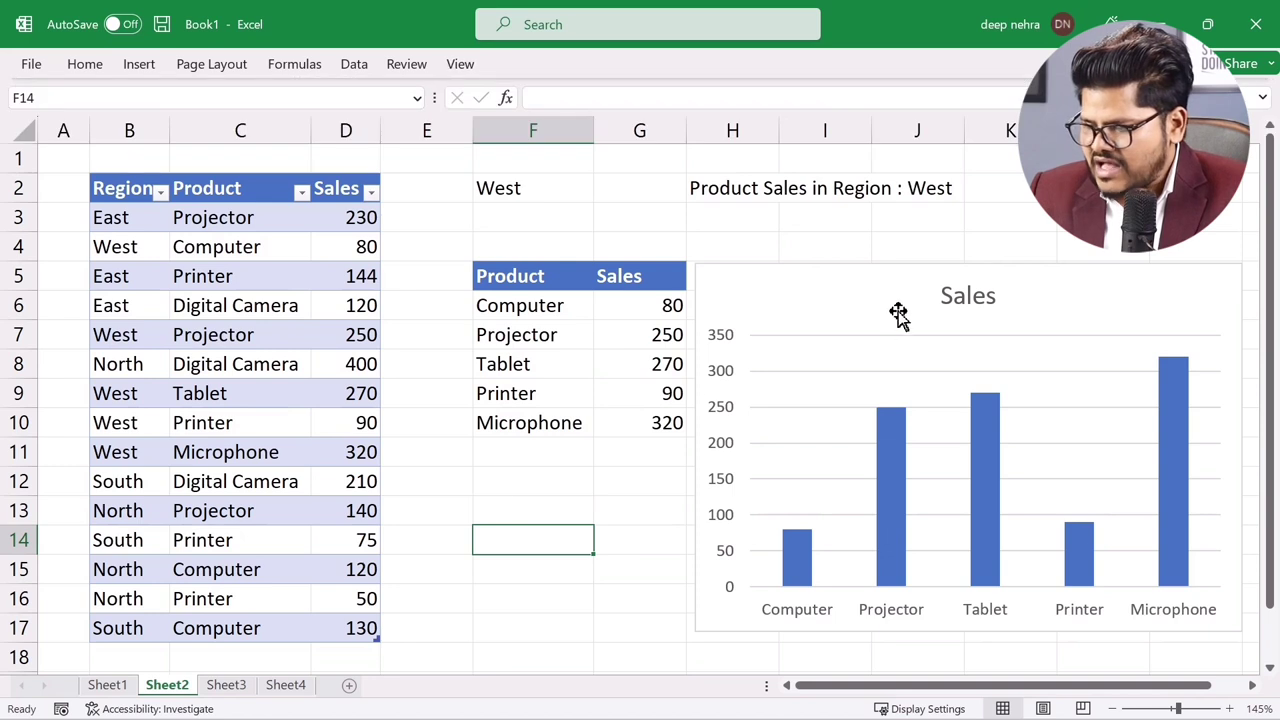
{"action": "left_click", "coordinate": [945, 295]}
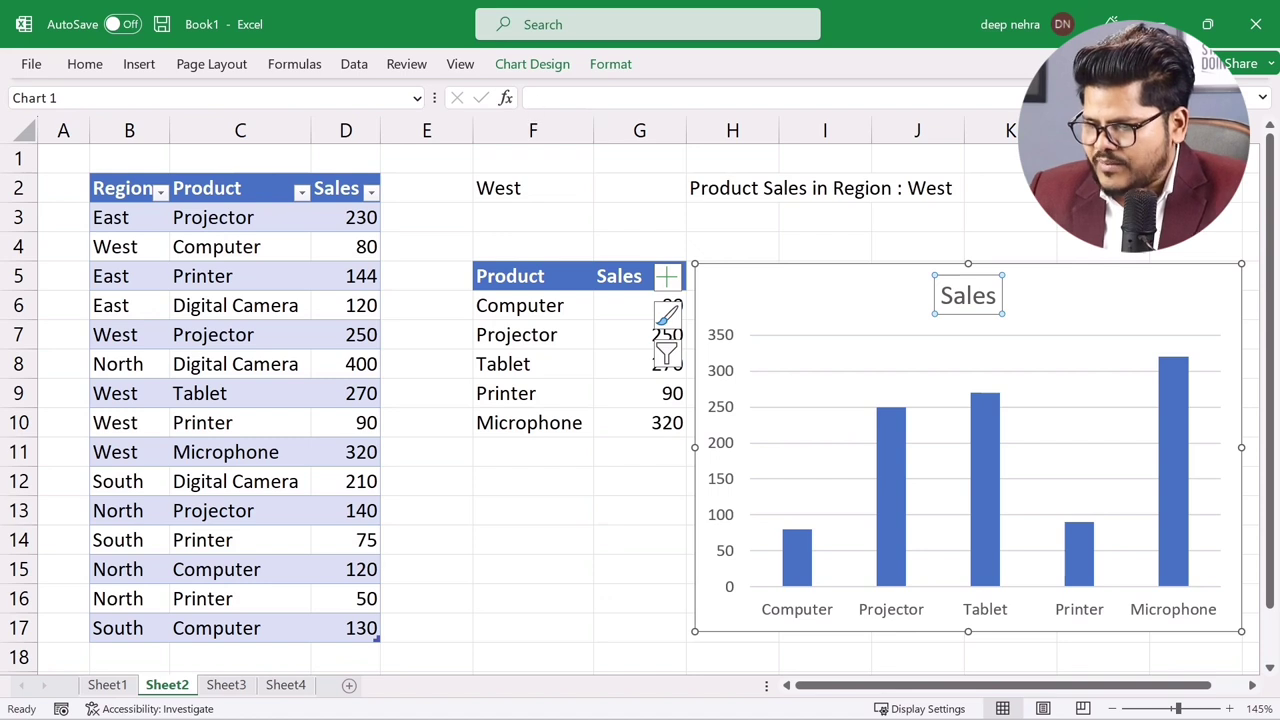
{"action": "left_click", "coordinate": [533, 97]}
{"action": "type", "text": "="}
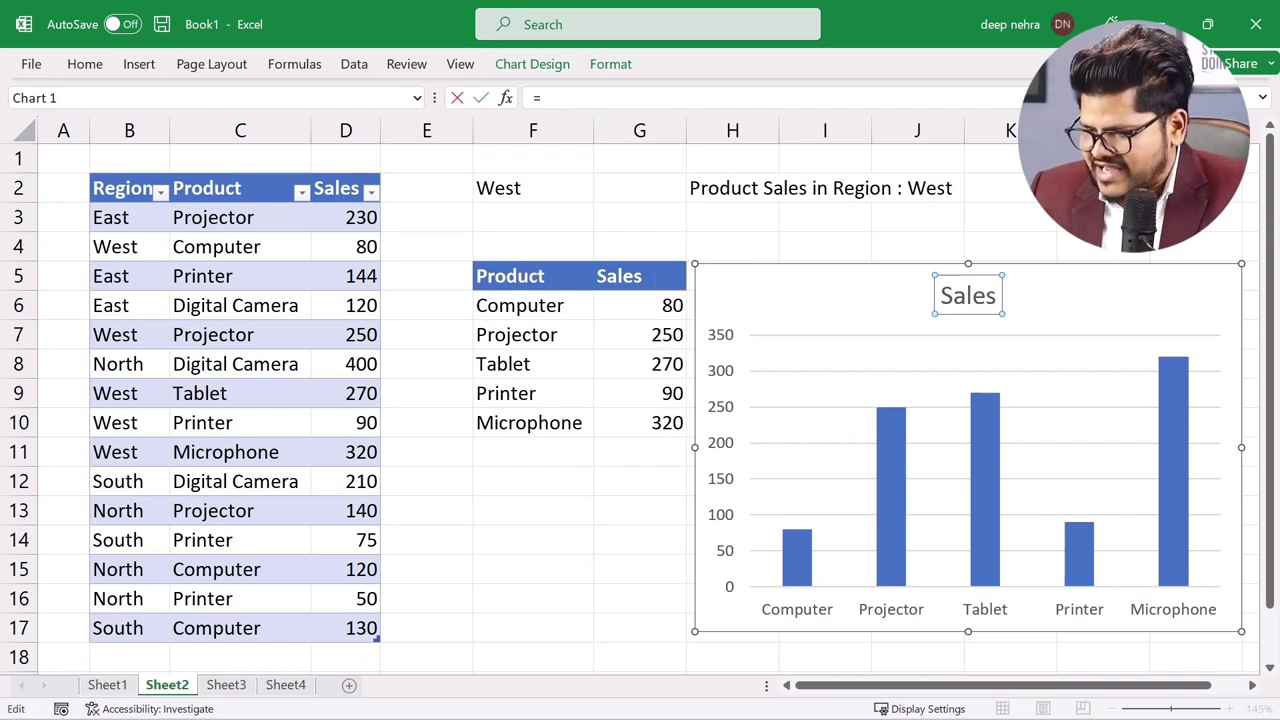
{"action": "left_click", "coordinate": [709, 188]}
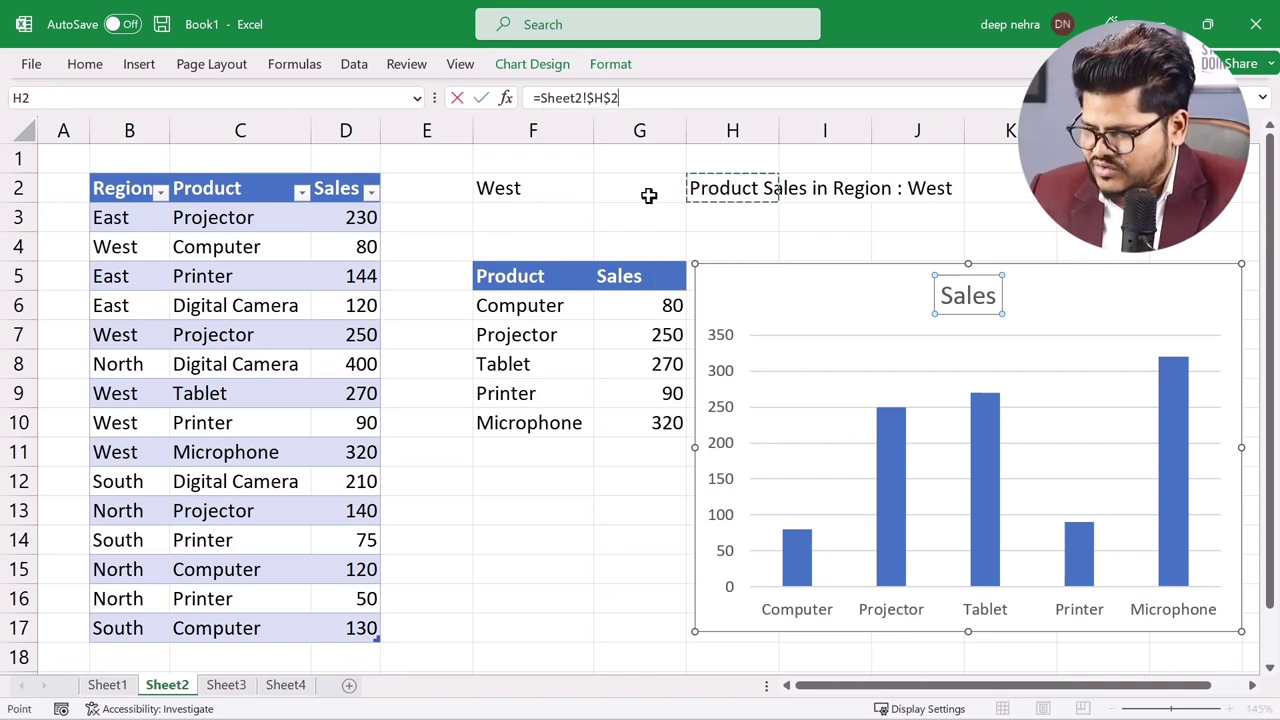
{"action": "key", "text": "Return"}
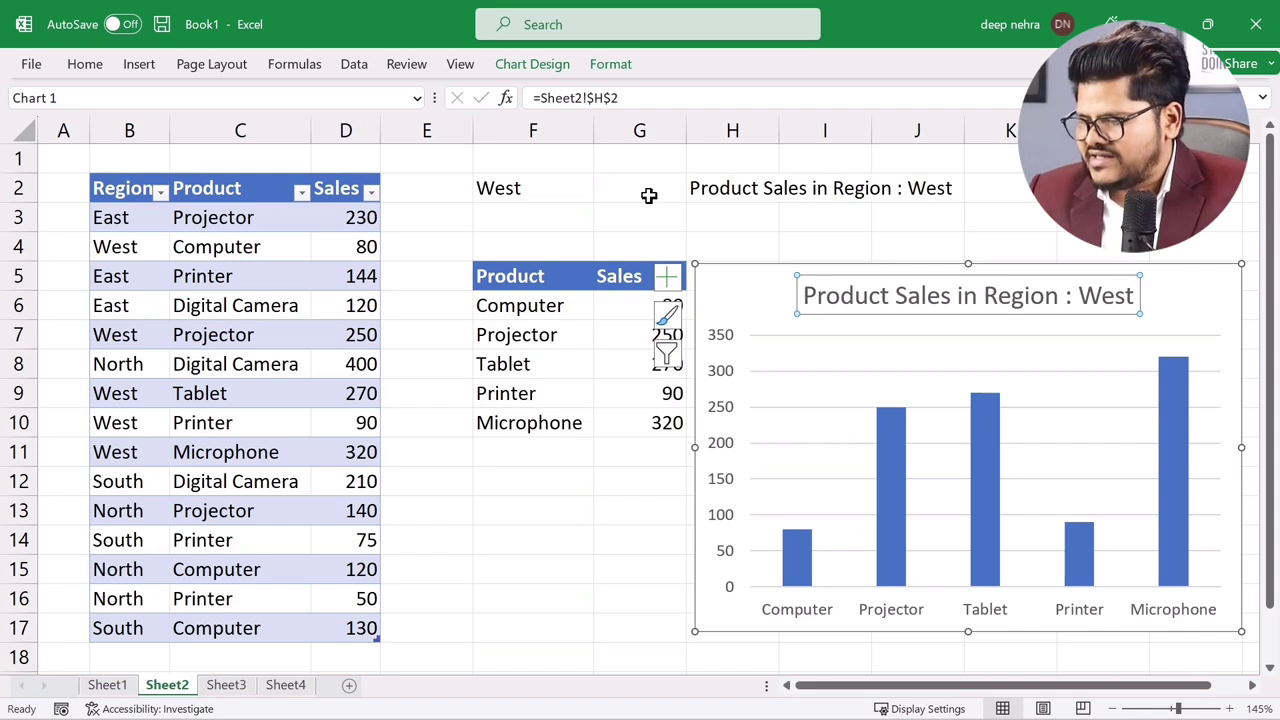
Step: Choose North in F2 so the chart title and table show North's four products, led by Digital Camera 400
{"action": "left_click", "coordinate": [503, 540]}
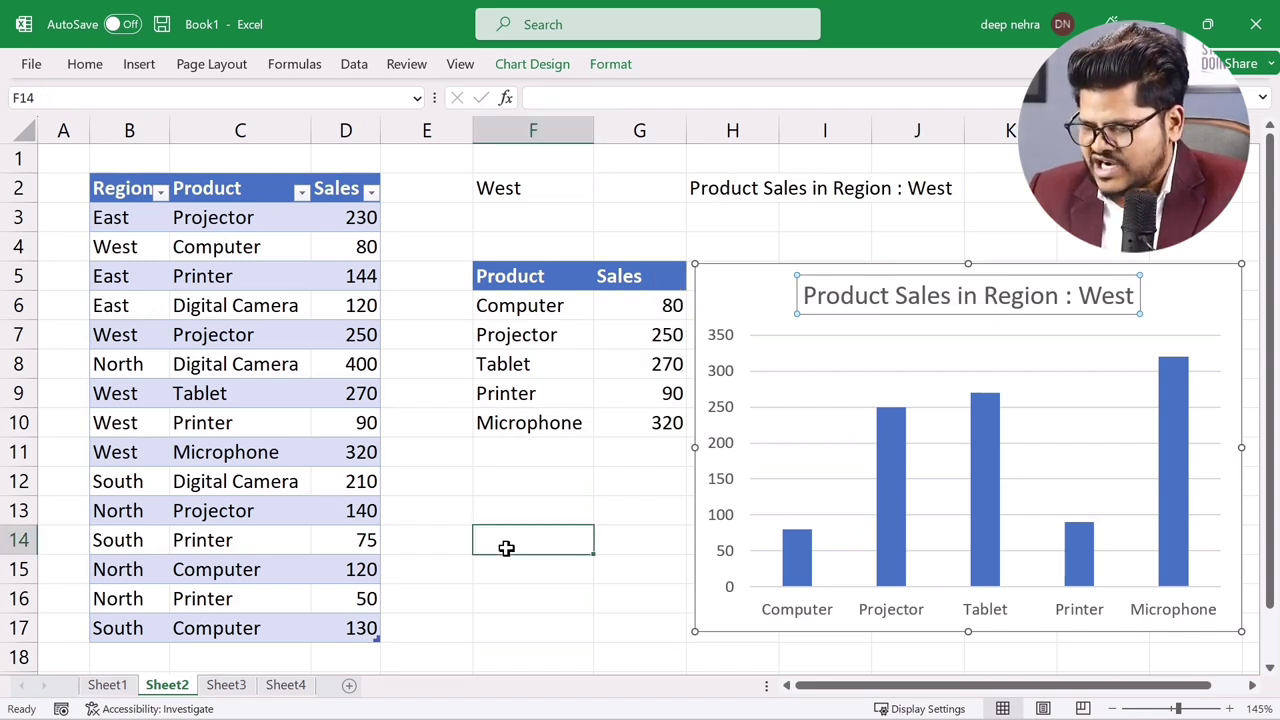
{"action": "left_click", "coordinate": [555, 197]}
{"action": "left_click", "coordinate": [602, 194]}
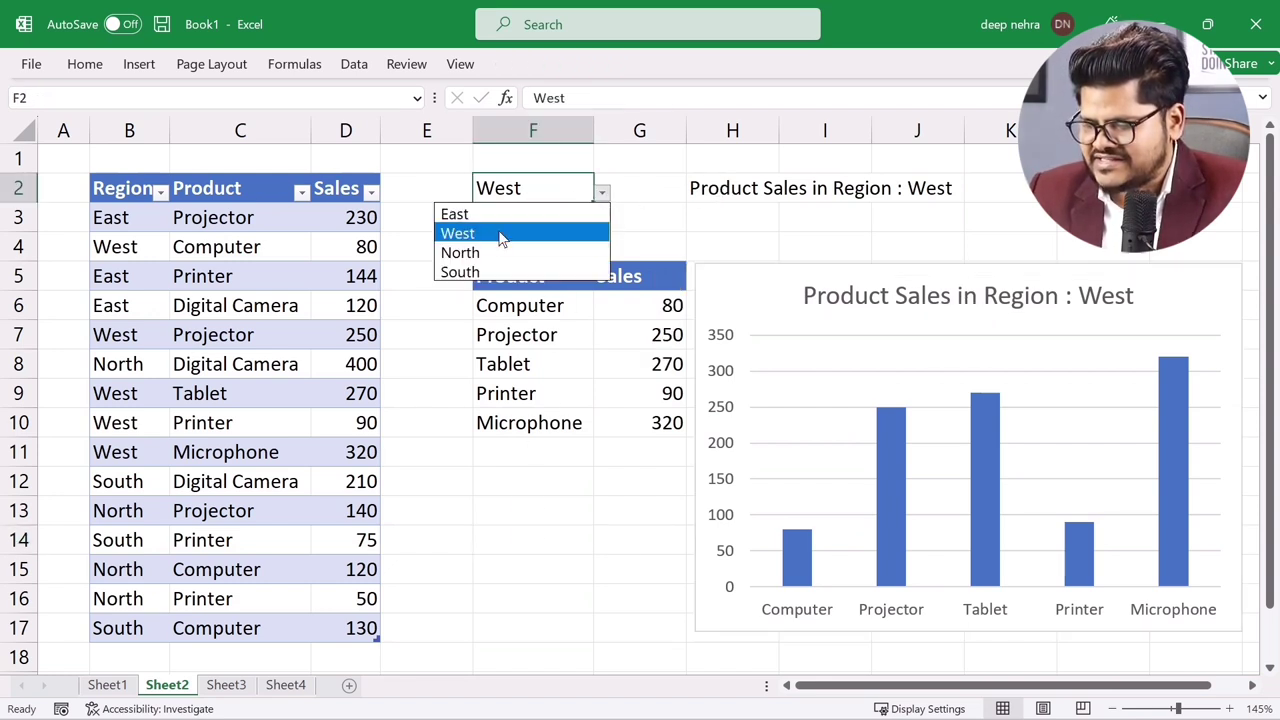
{"action": "key", "text": "Escape"}
{"action": "left_click", "coordinate": [484, 253]}
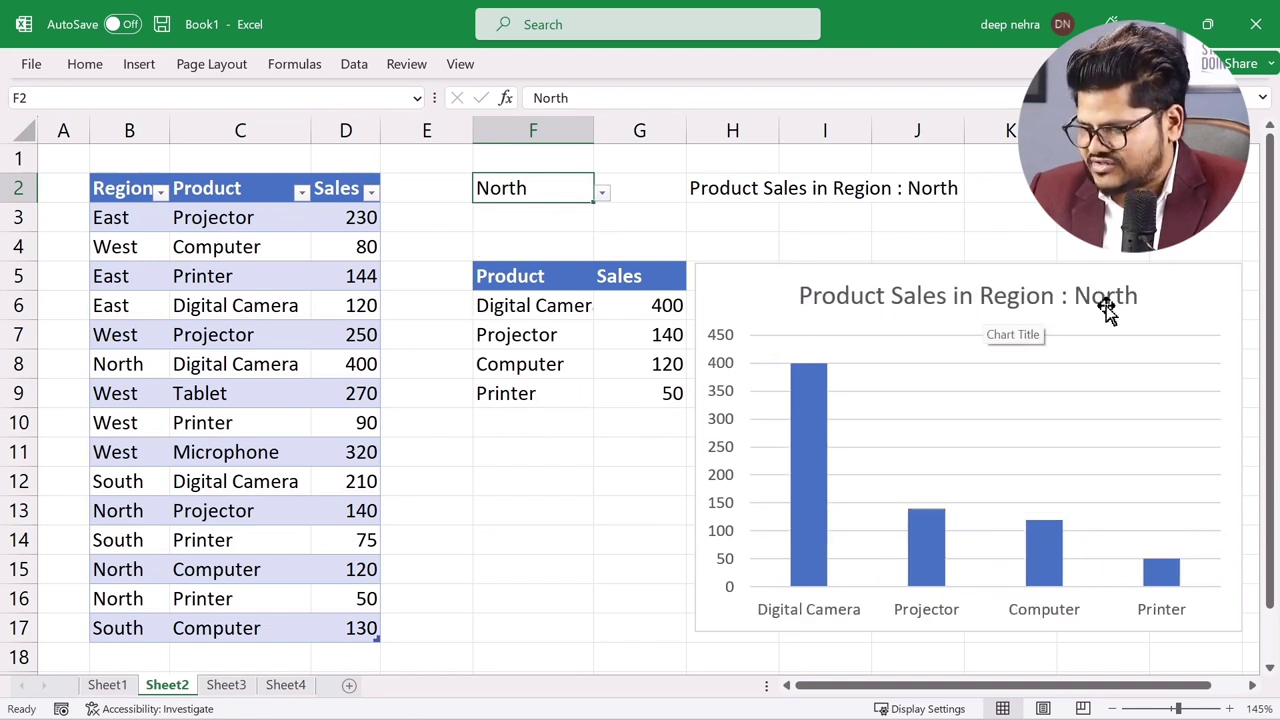
Step: Hide the H2 heading by setting its font colour to white
{"action": "left_click", "coordinate": [707, 191]}
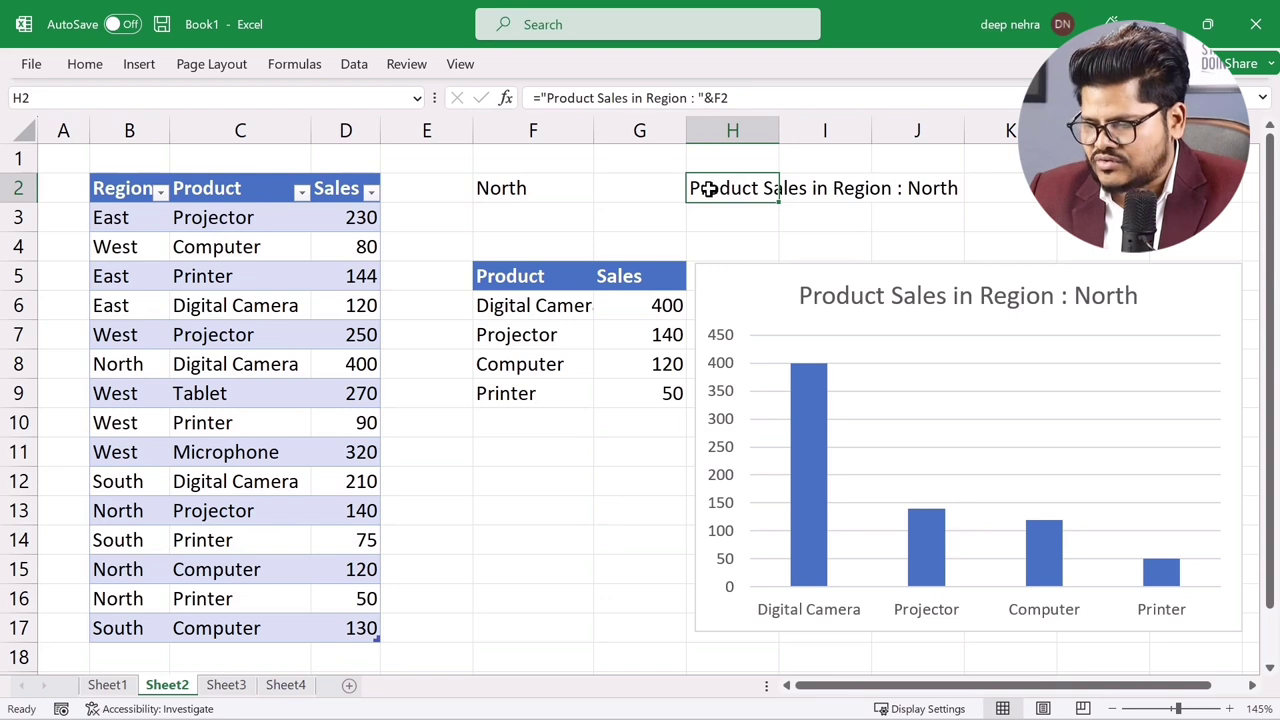
{"action": "right_click", "coordinate": [707, 190]}
{"action": "left_click", "coordinate": [881, 78]}
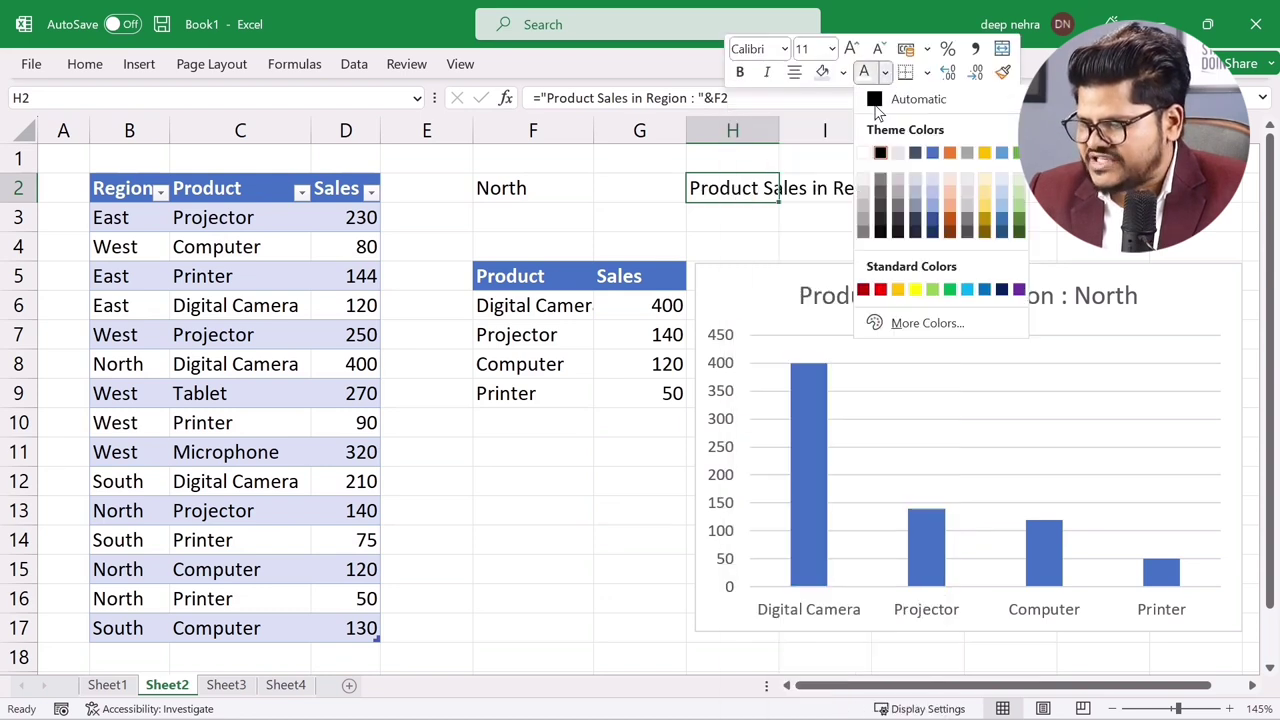
{"action": "left_click", "coordinate": [866, 153]}
Step: Drag the chart left to cover the filtered summary table in F5:G9
{"action": "left_click", "coordinate": [573, 478]}
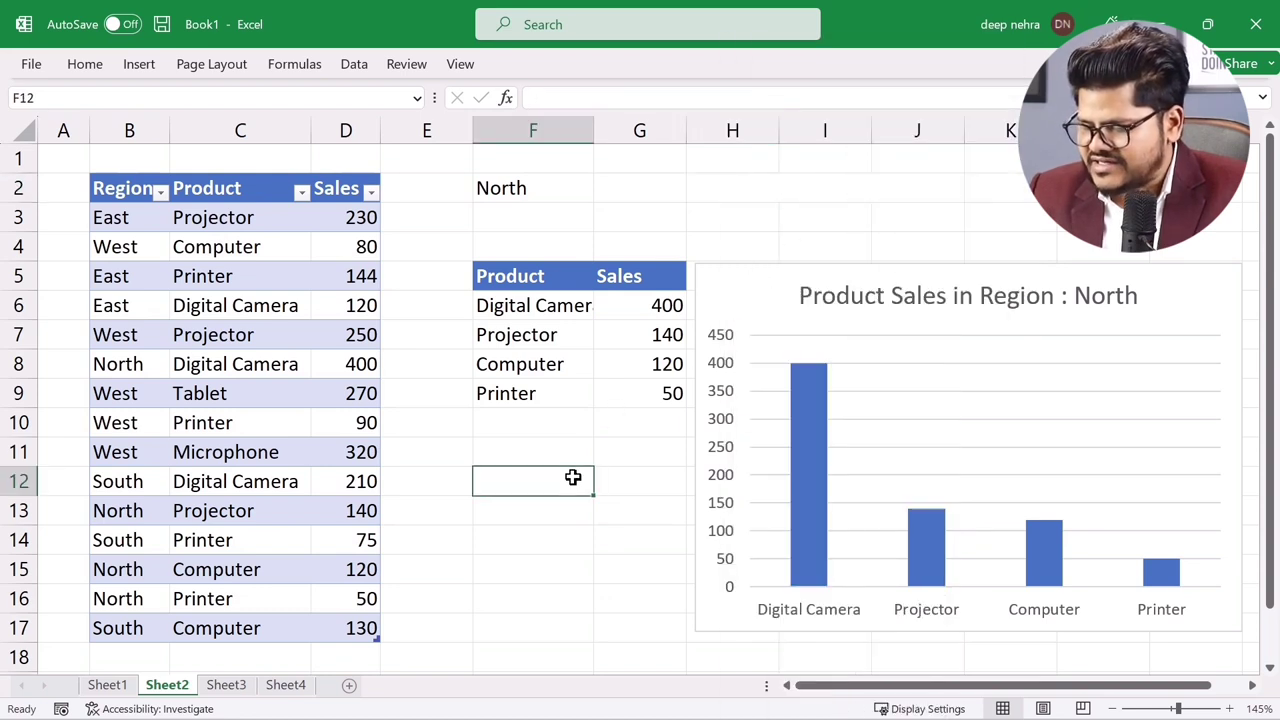
{"action": "left_click", "coordinate": [575, 536]}
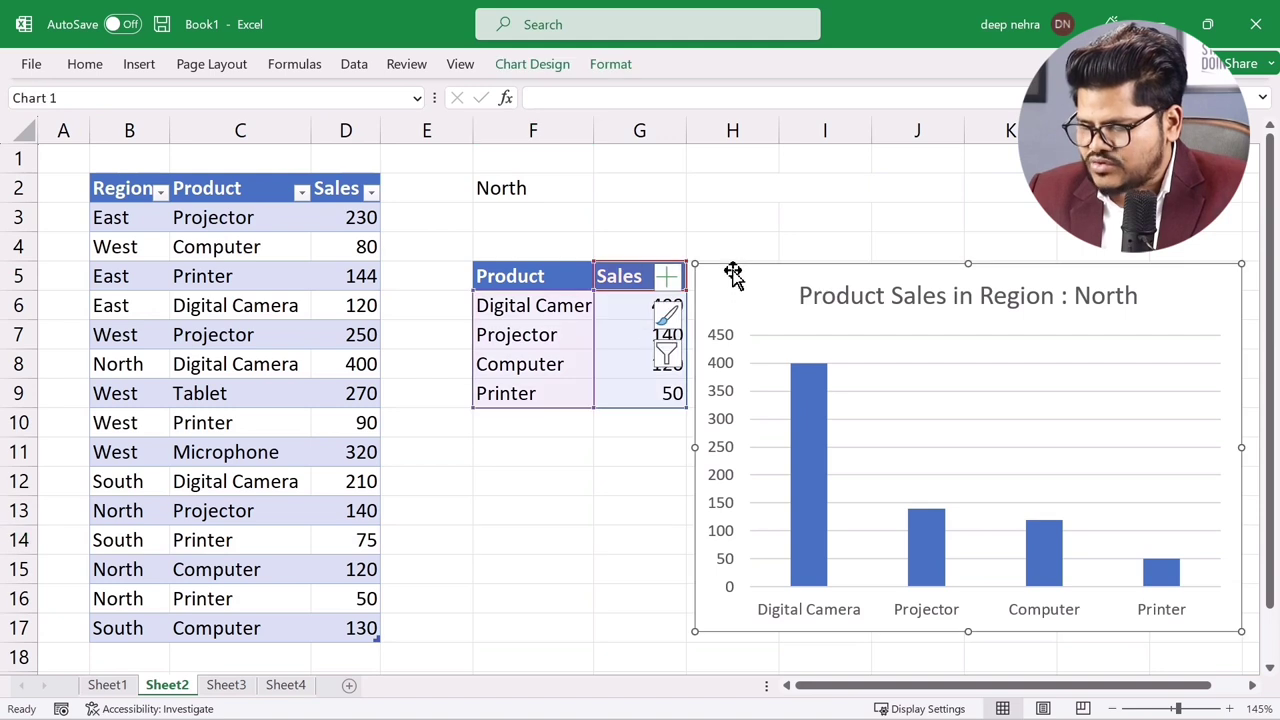
{"action": "left_click_drag", "start_coordinate": [734, 275], "coordinate": [502, 253]}
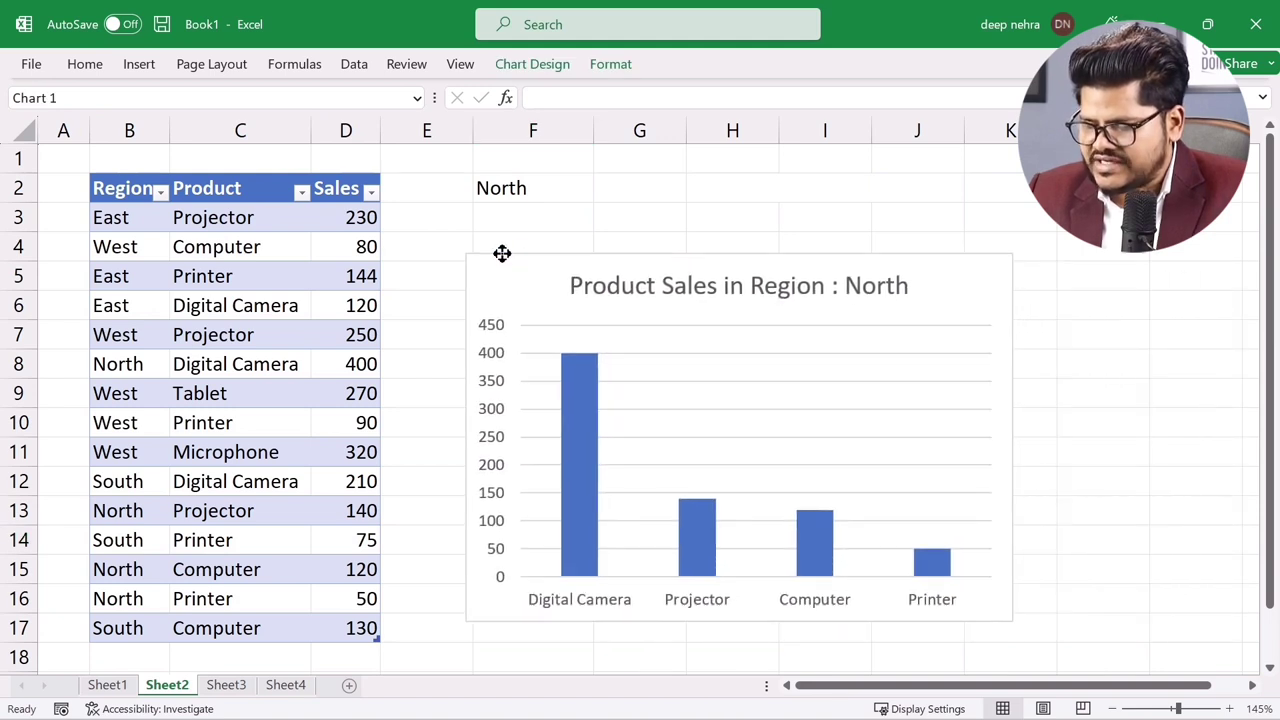
{"action": "left_click", "coordinate": [585, 190]}
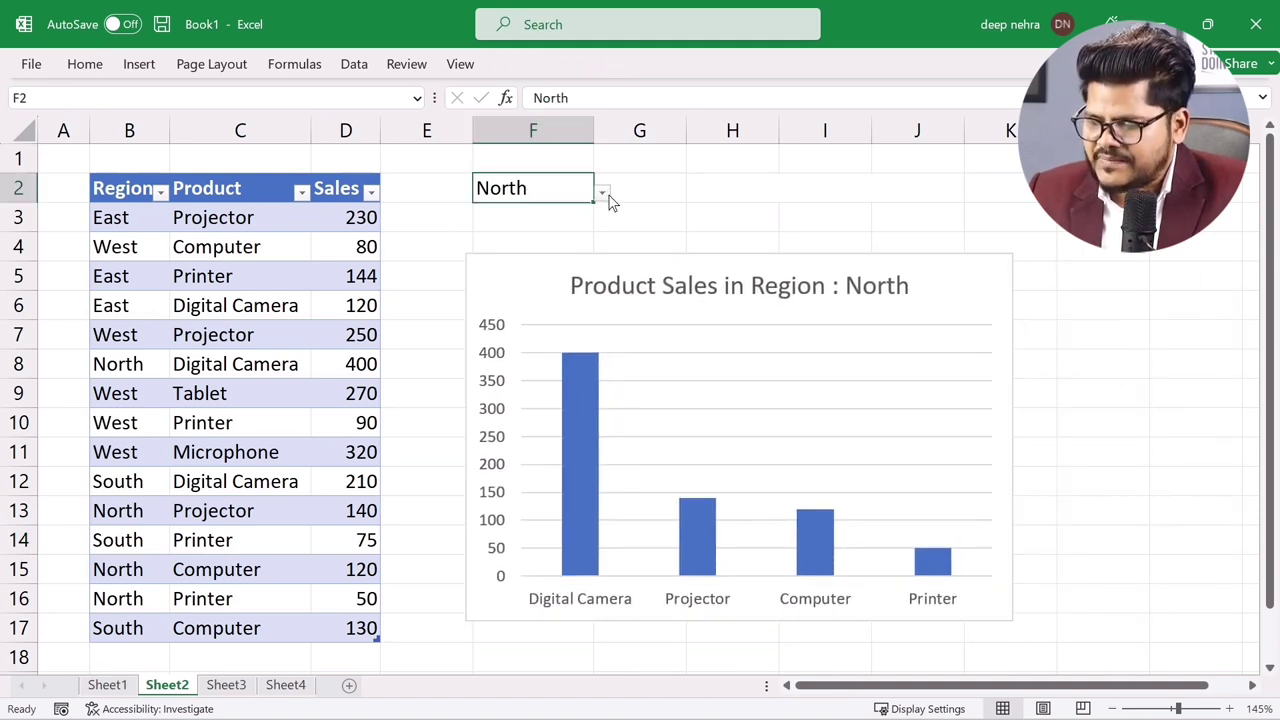
Step: Set F2 to South so the chart shows South's sales, then go to Sheet3's plain sales list
{"action": "left_click", "coordinate": [605, 197]}
{"action": "left_click", "coordinate": [551, 191]}
{"action": "left_click", "coordinate": [602, 192]}
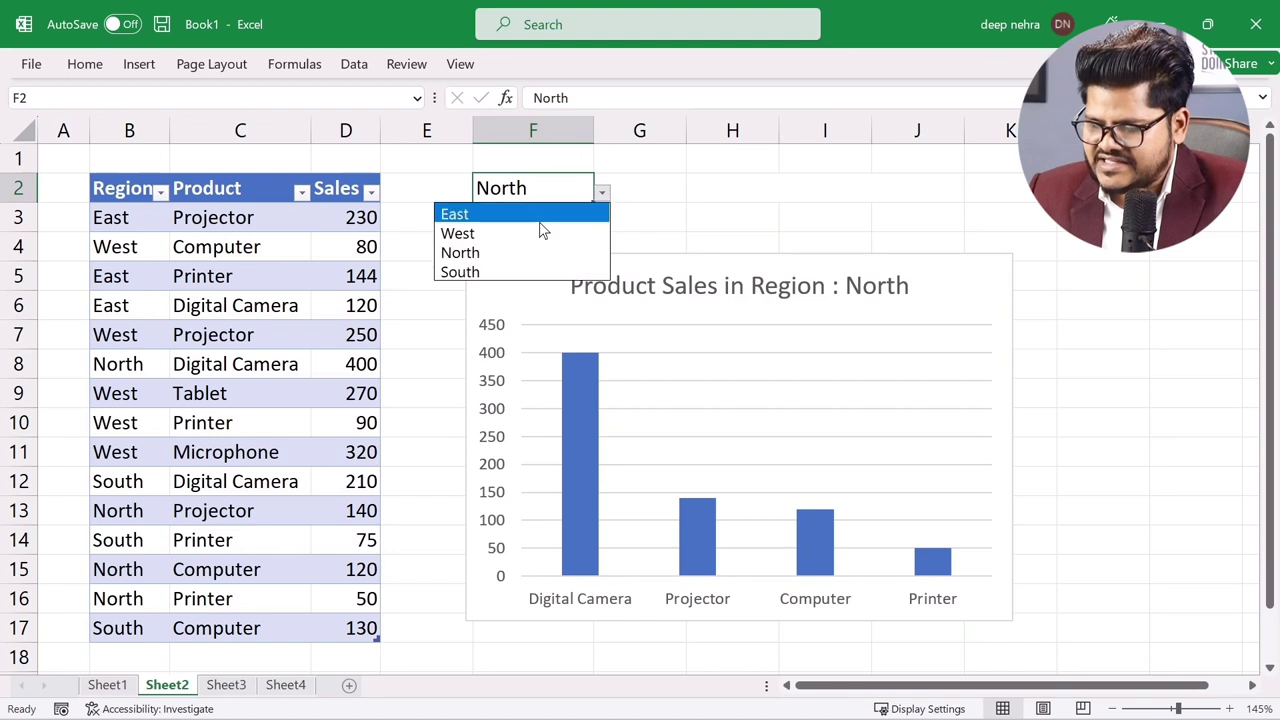
{"action": "left_click", "coordinate": [524, 256]}
{"action": "left_click", "coordinate": [602, 192]}
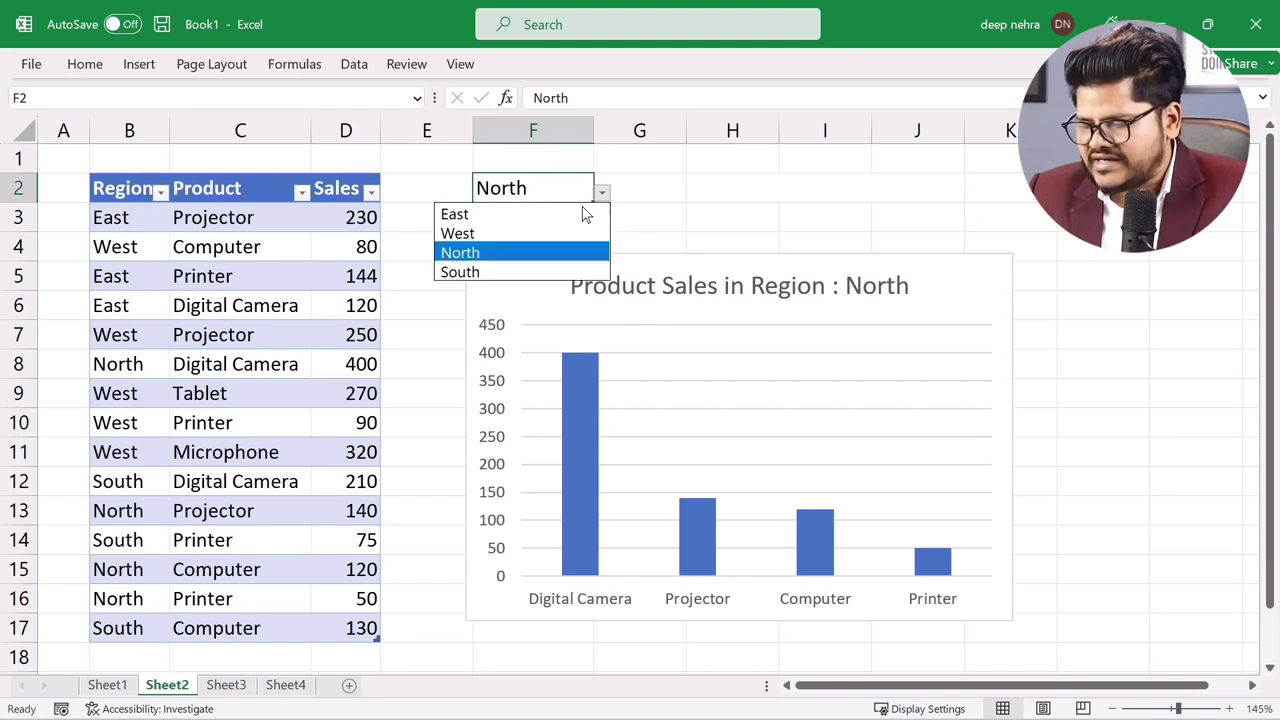
{"action": "left_click", "coordinate": [541, 271]}
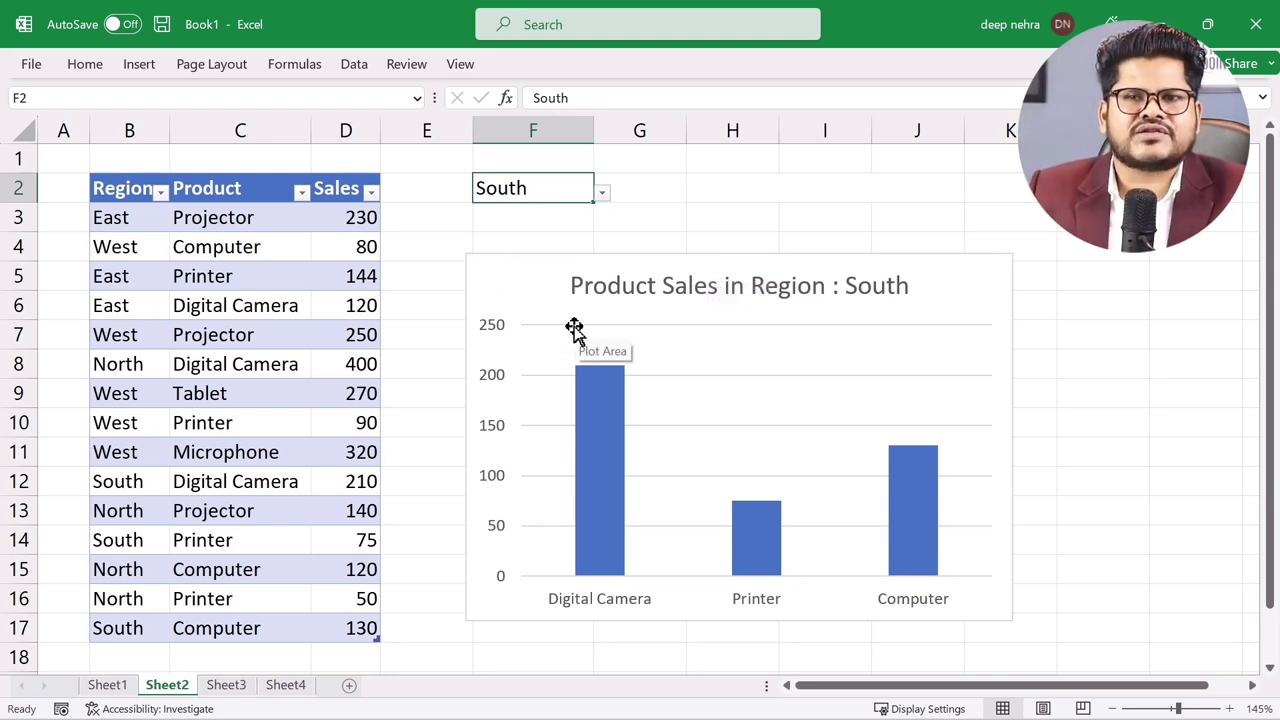
{"action": "left_click", "coordinate": [226, 685]}
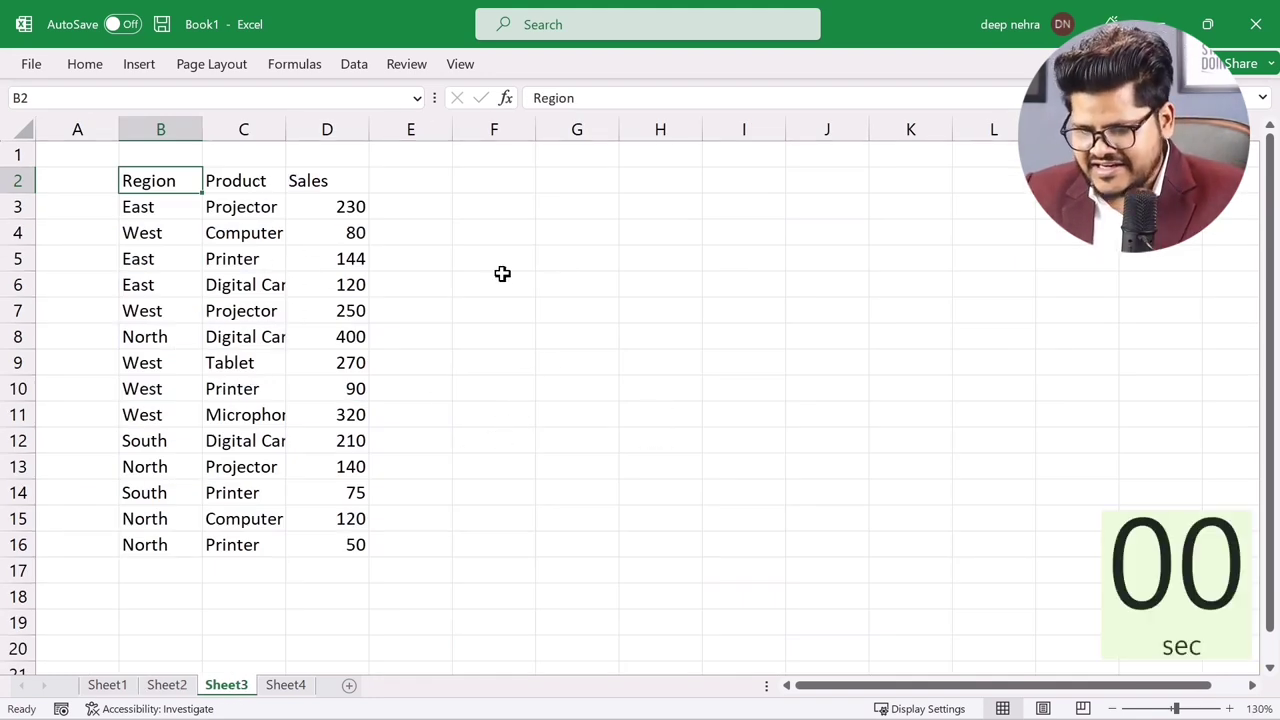
Step: Format the whole sales data range as a styled table with headers
{"action": "key", "text": "ctrl+a"}
{"action": "left_click", "coordinate": [85, 64]}
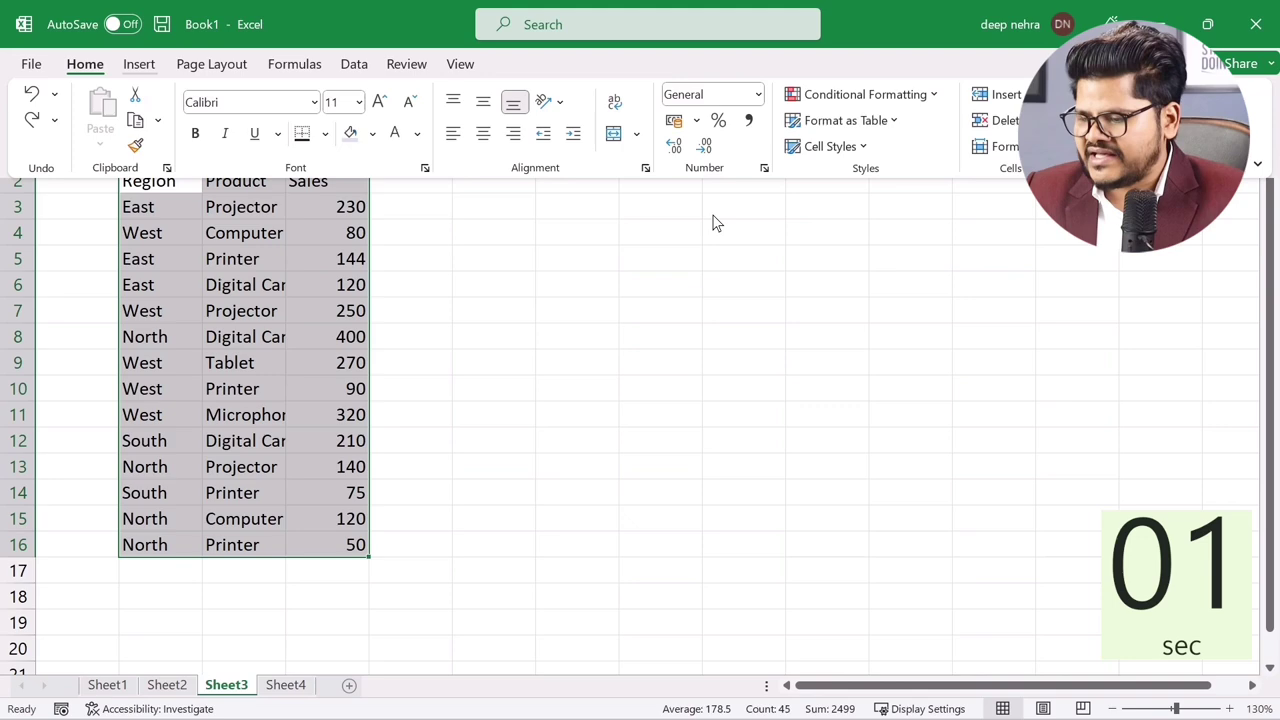
{"action": "left_click", "coordinate": [885, 122]}
{"action": "left_click", "coordinate": [878, 380]}
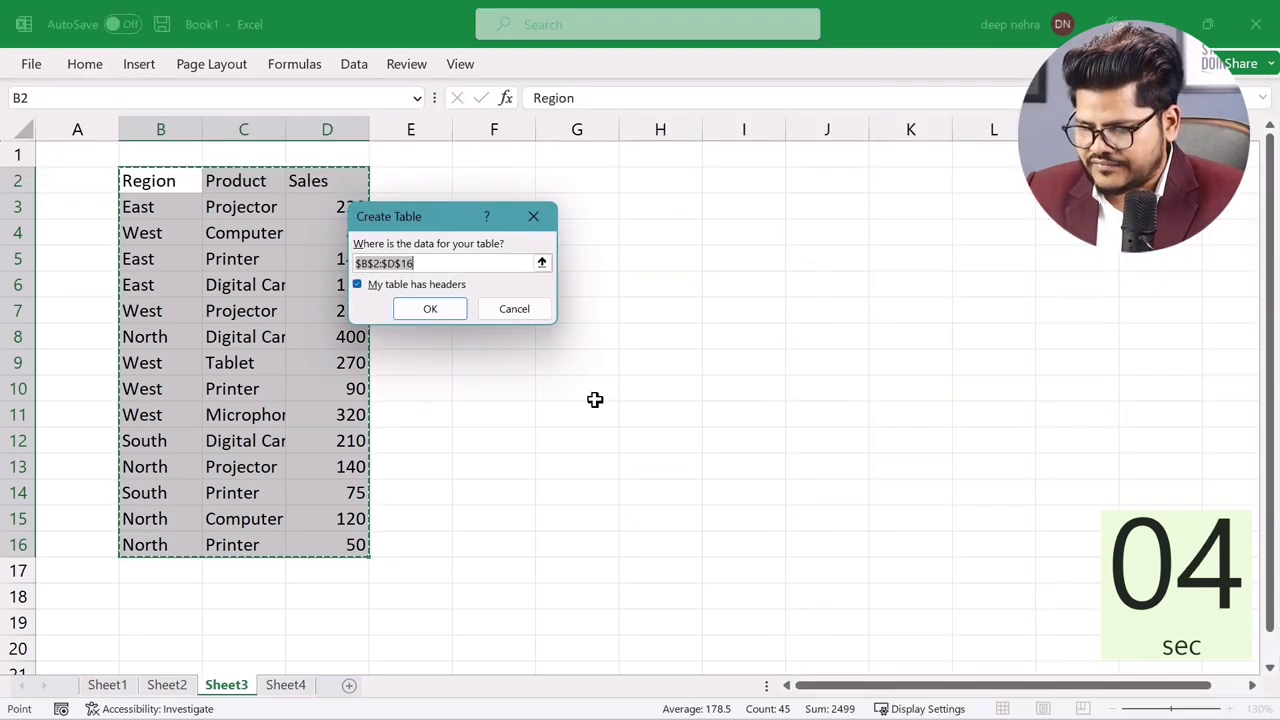
{"action": "left_click", "coordinate": [429, 308]}
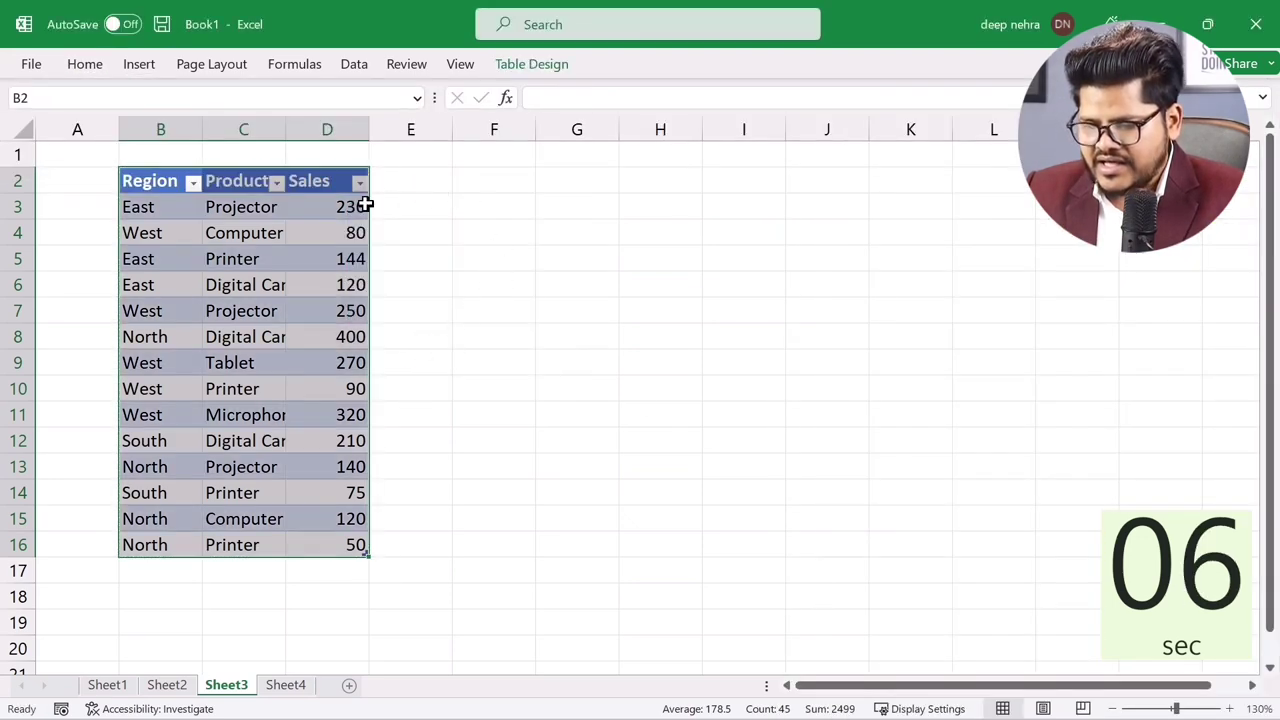
Step: Give F2 a list validation of East, West, North, South and choose North
{"action": "left_click", "coordinate": [482, 180]}
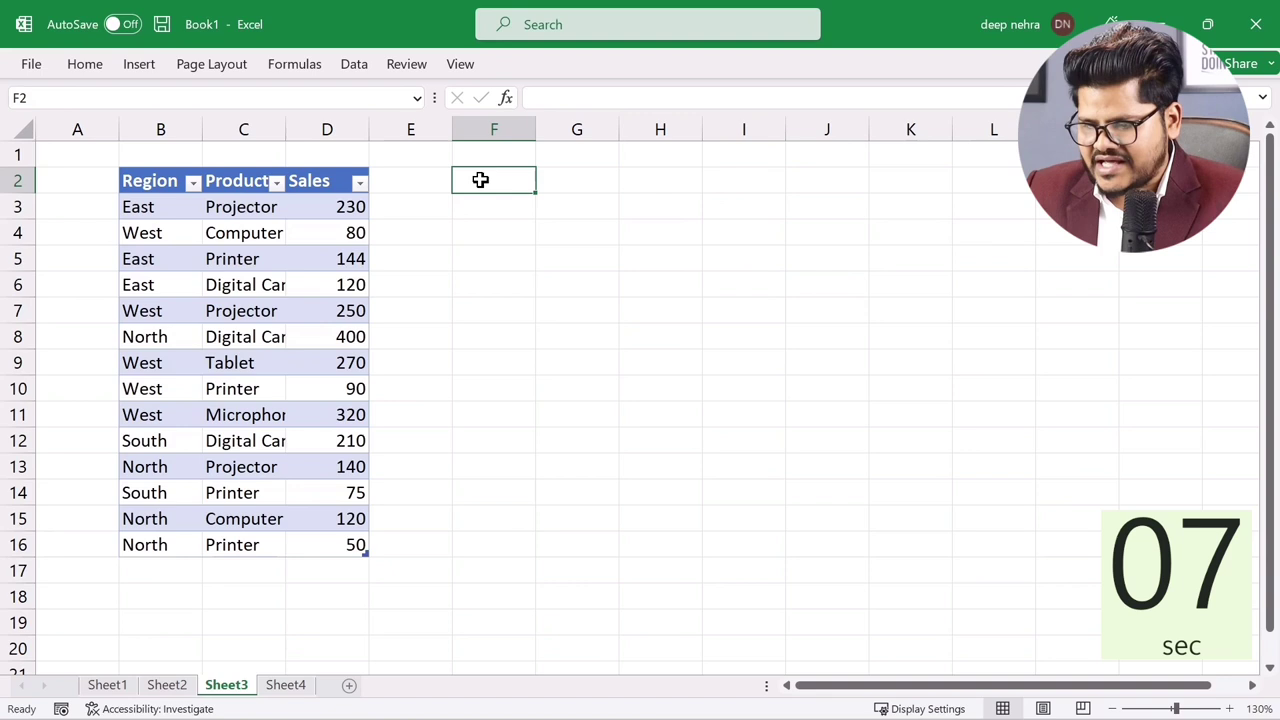
{"action": "left_click", "coordinate": [354, 66]}
{"action": "left_click", "coordinate": [893, 148]}
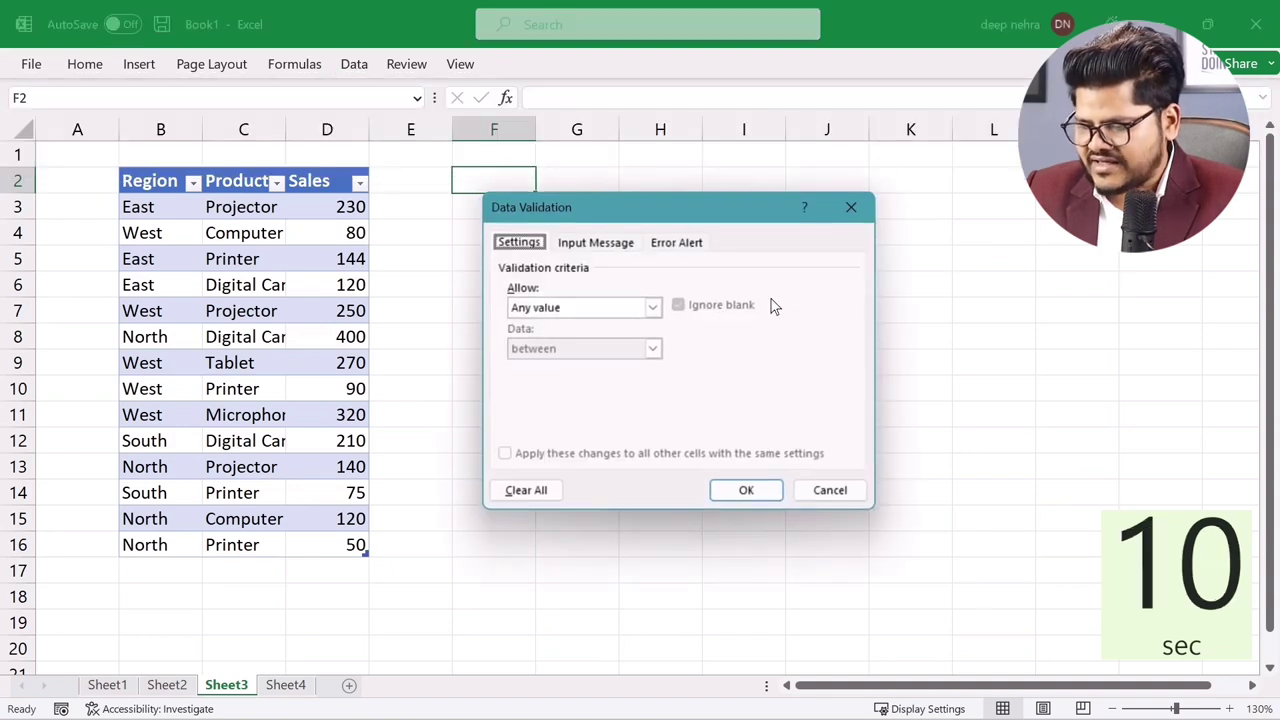
{"action": "left_click", "coordinate": [568, 310]}
{"action": "left_click", "coordinate": [537, 366]}
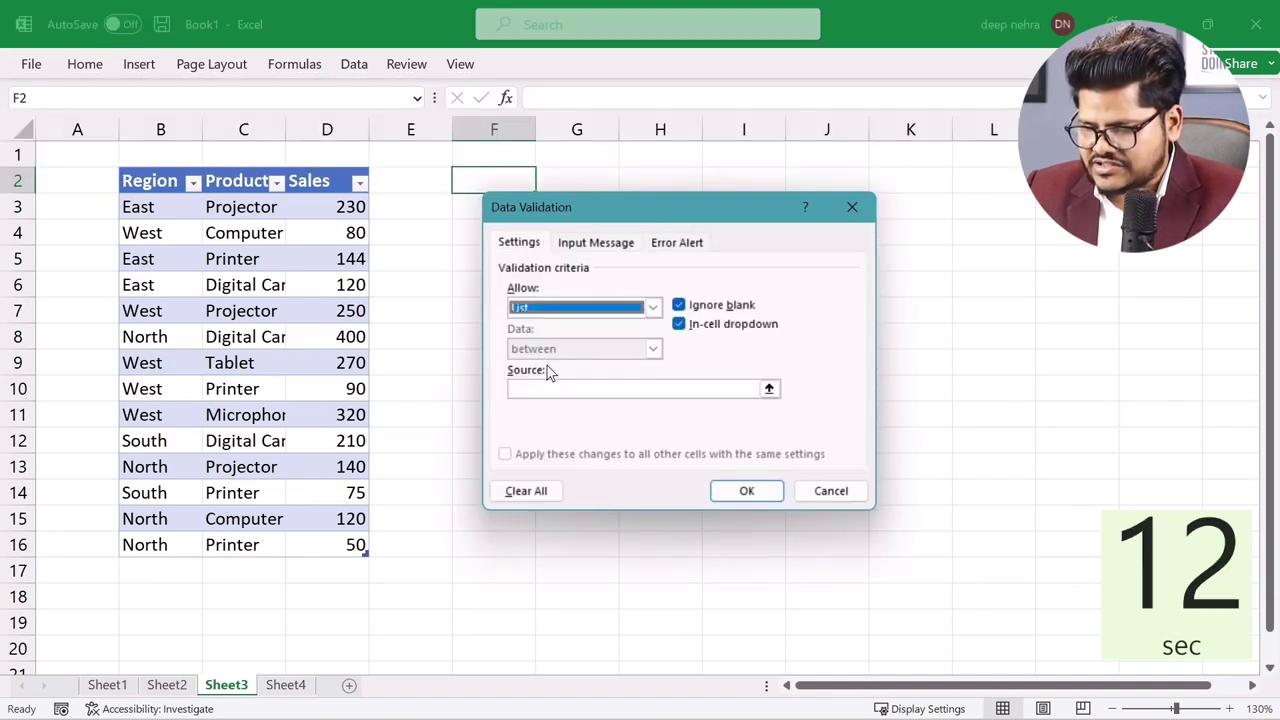
{"action": "type", "text": "E"}
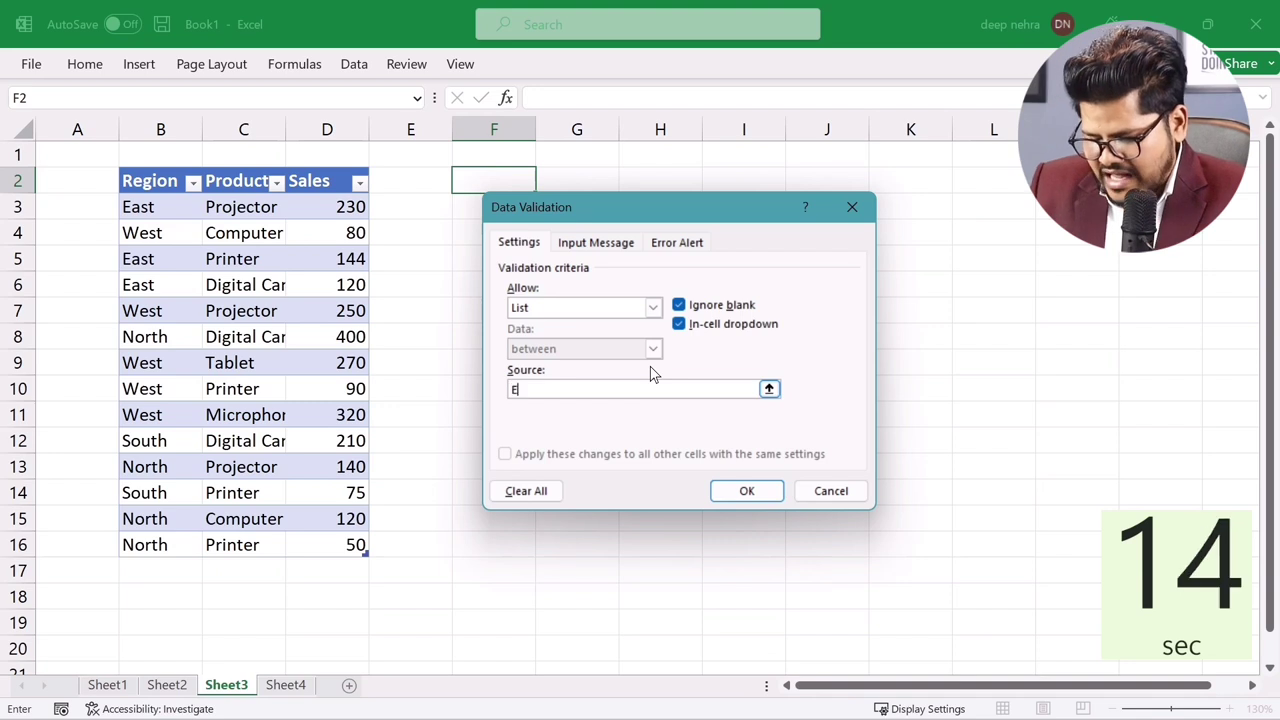
{"action": "type", "text": "ast,W"}
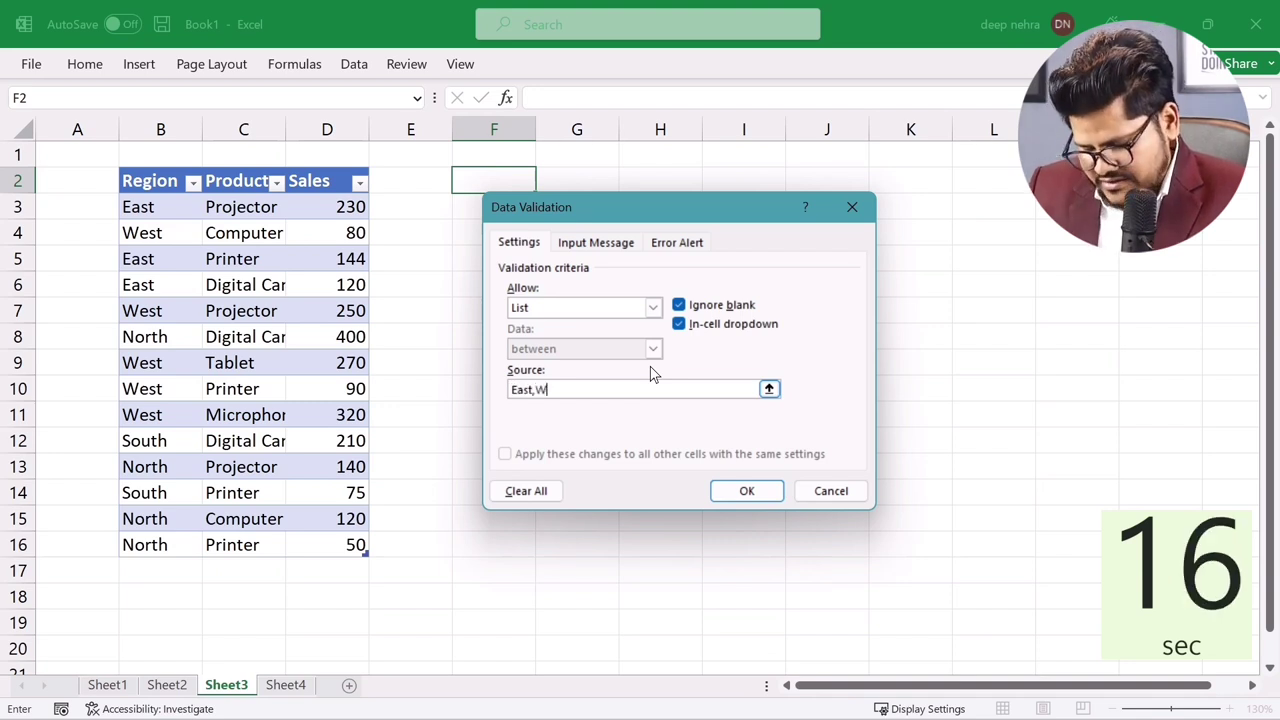
{"action": "type", "text": "orth,South"}
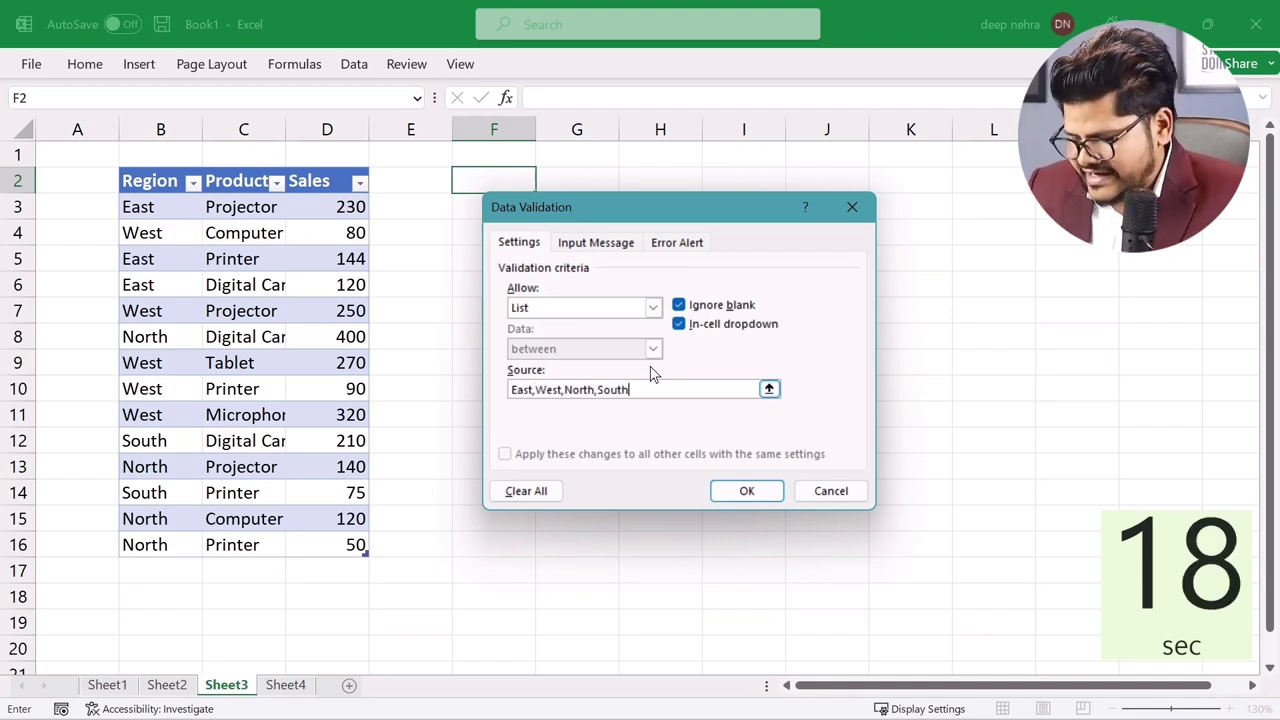
{"action": "key", "text": "Return"}
{"action": "left_click", "coordinate": [546, 184]}
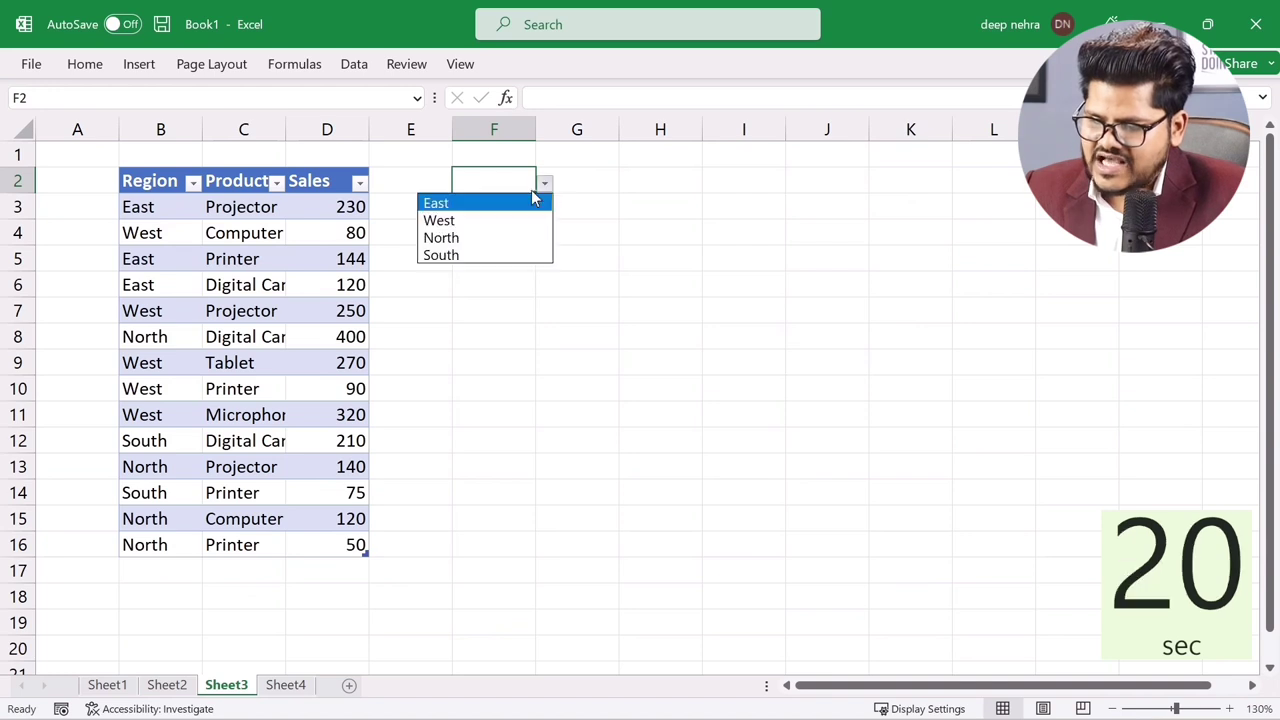
{"action": "left_click", "coordinate": [486, 240]}
Step: Copy the Product and Sales headers into F5:G5
{"action": "left_click_drag", "start_coordinate": [221, 187], "coordinate": [314, 181]}
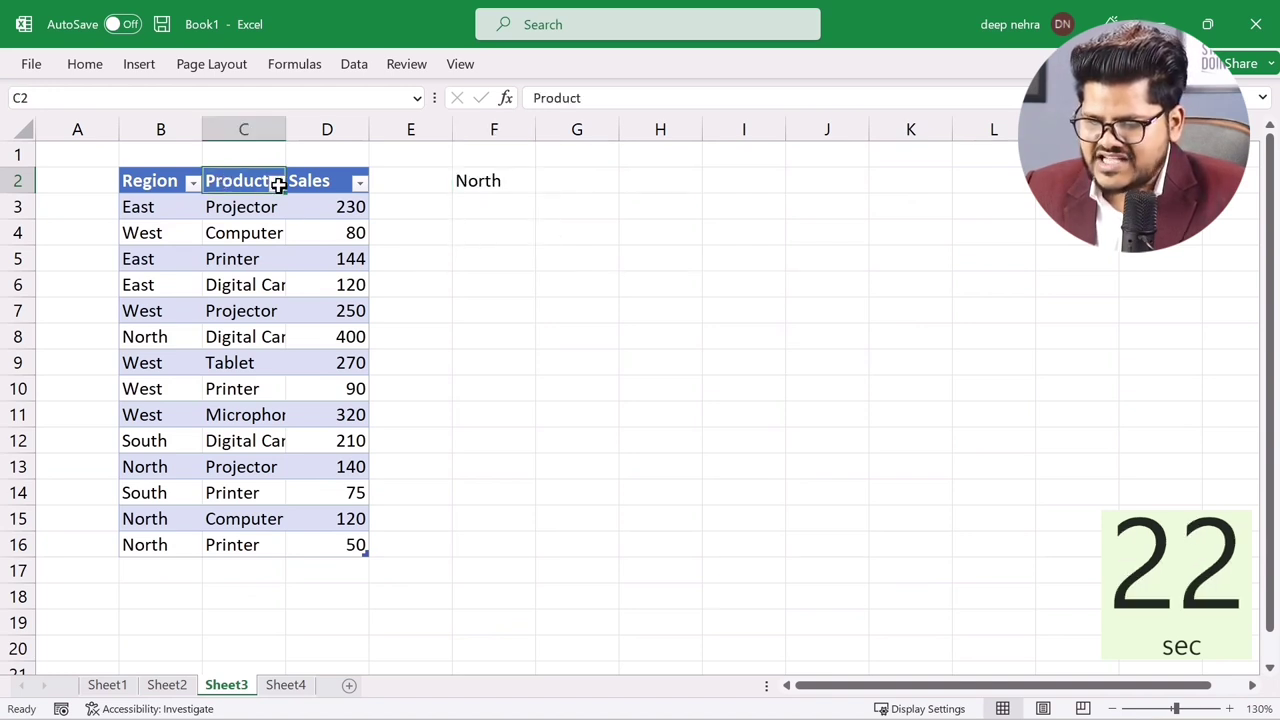
{"action": "key", "text": "ctrl+c"}
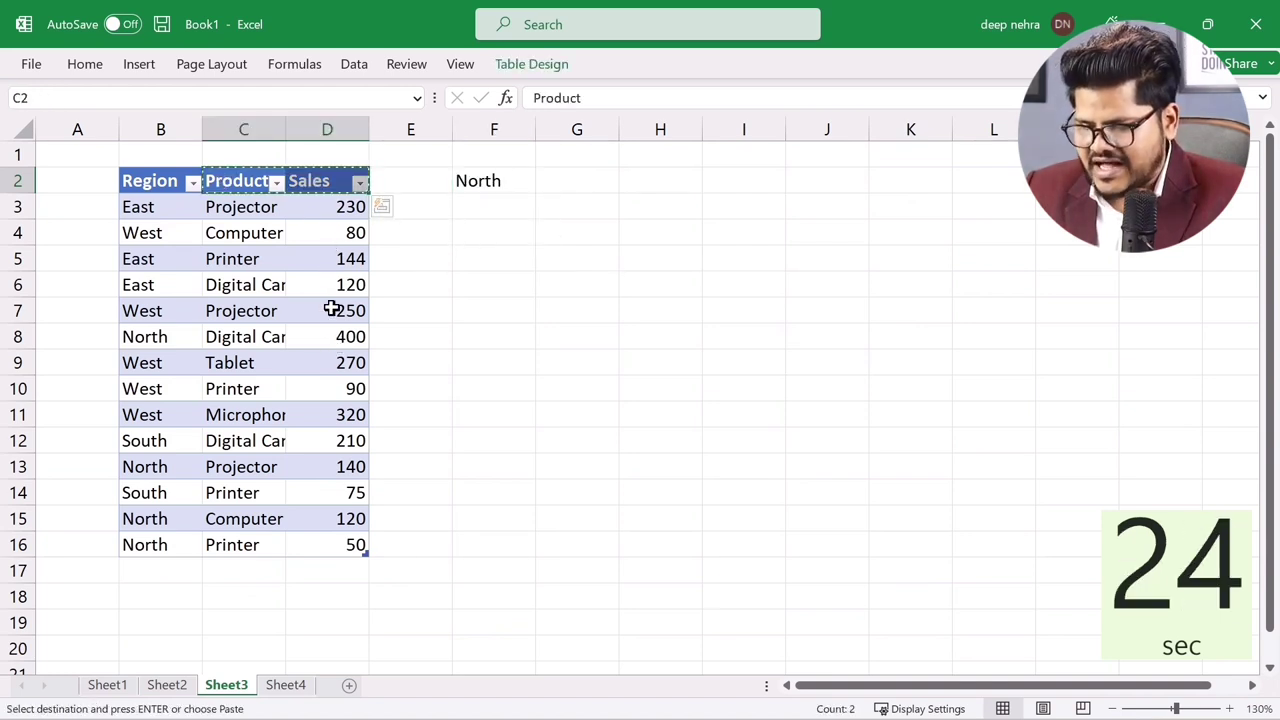
{"action": "left_click", "coordinate": [485, 262]}
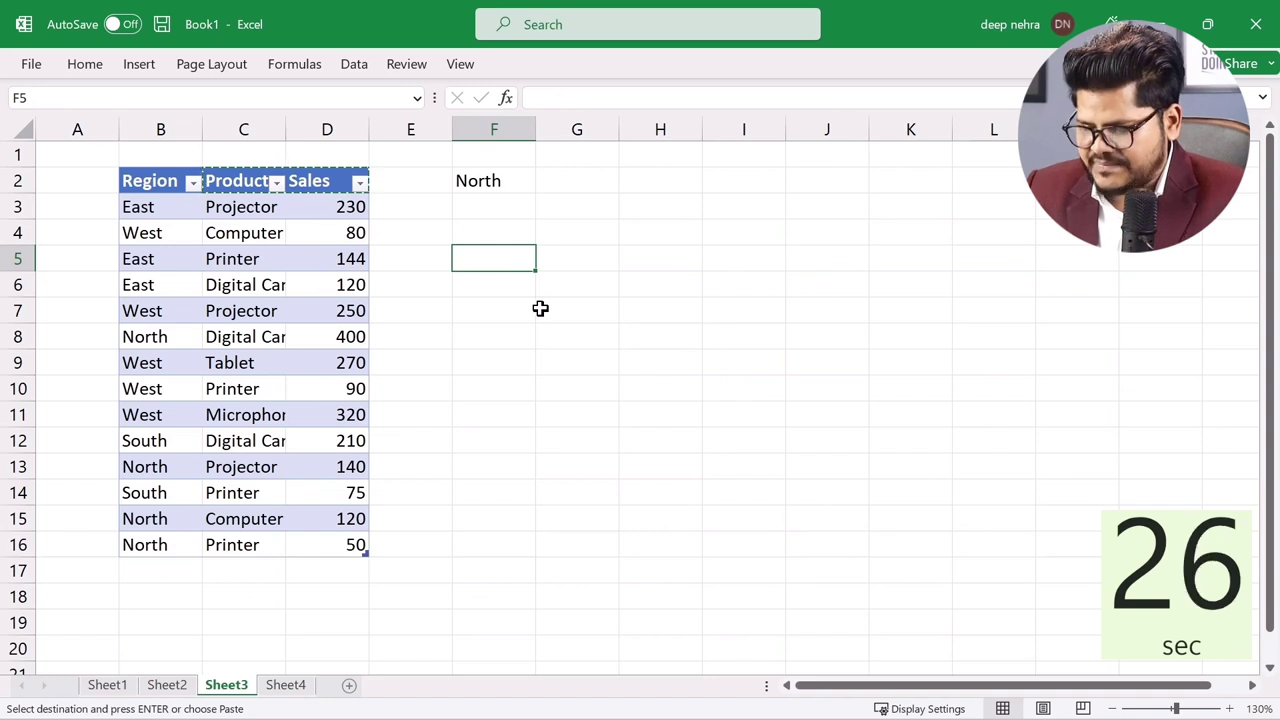
{"action": "key", "text": "ctrl+v"}
Step: Enter =FILTER(Table7[[Product]:[Sales]],Table7[Region]=F2) in F6 to spill the region's products and sales
{"action": "left_click", "coordinate": [502, 292]}
{"action": "type", "text": "="}
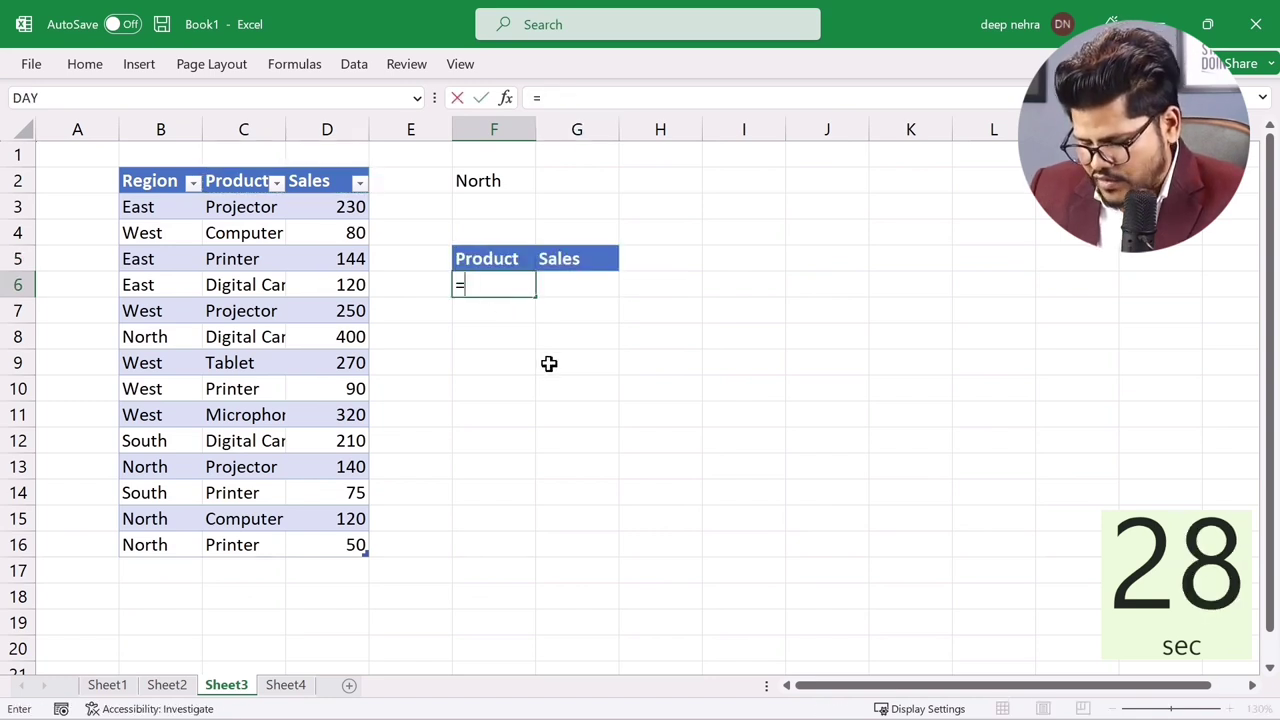
{"action": "type", "text": "filt"}
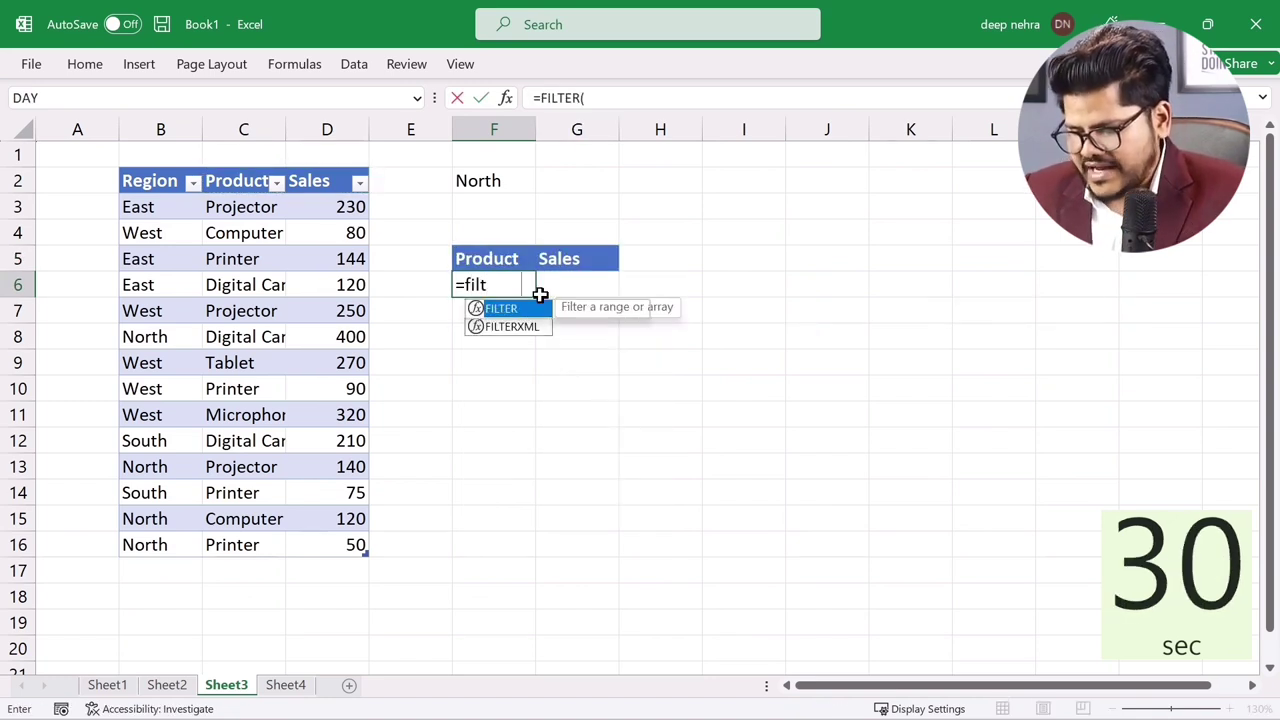
{"action": "key", "text": "Tab"}
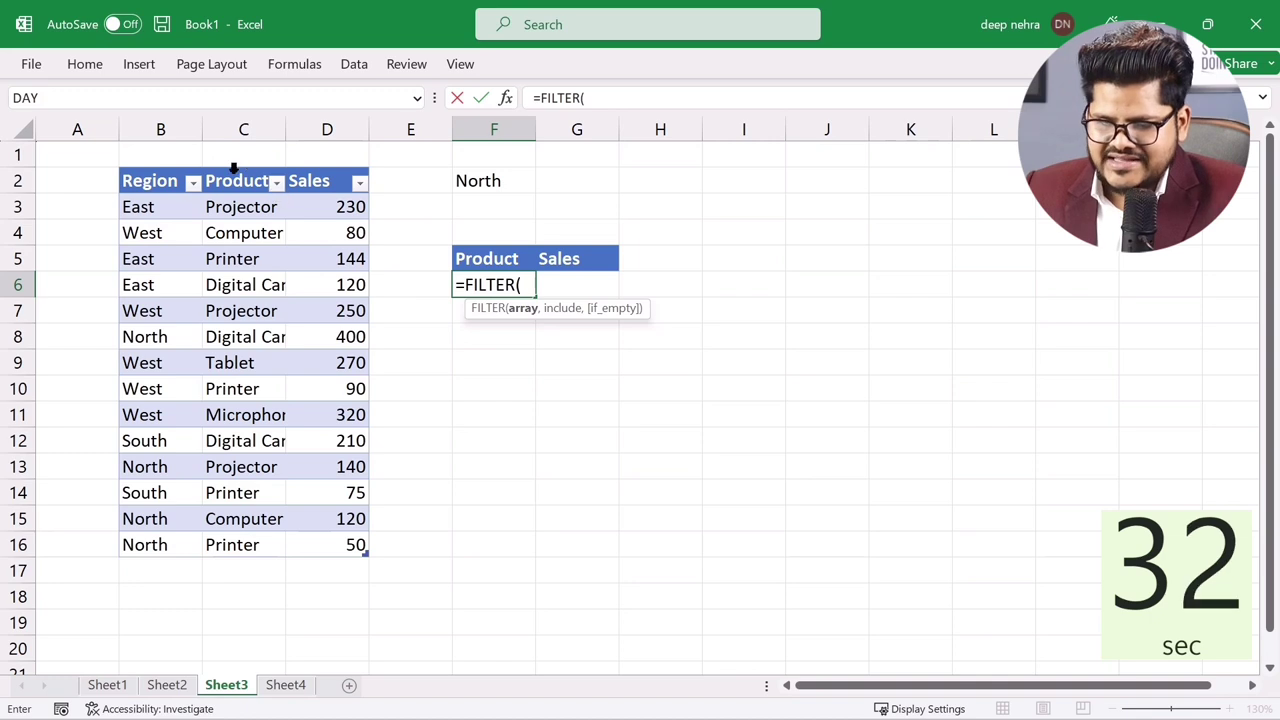
{"action": "left_click_drag", "start_coordinate": [247, 172], "coordinate": [326, 180]}
{"action": "type", "text": ","}
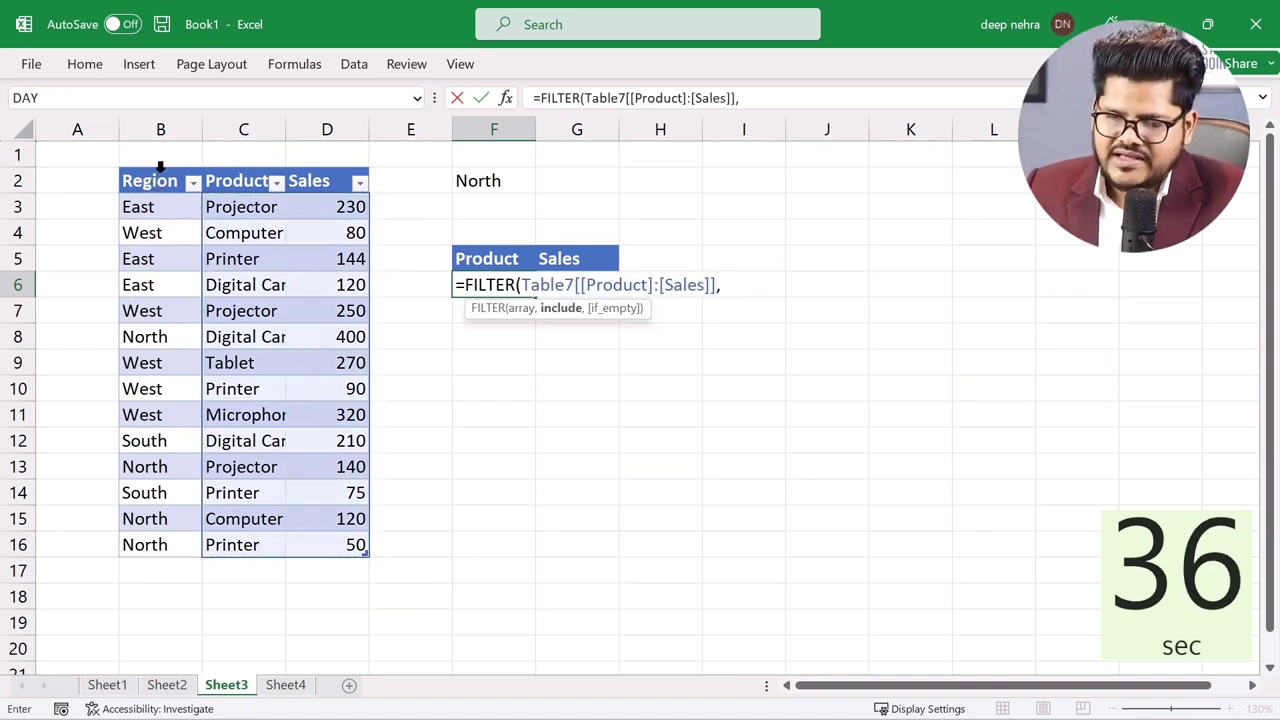
{"action": "left_click", "coordinate": [150, 170]}
{"action": "type", "text": "="}
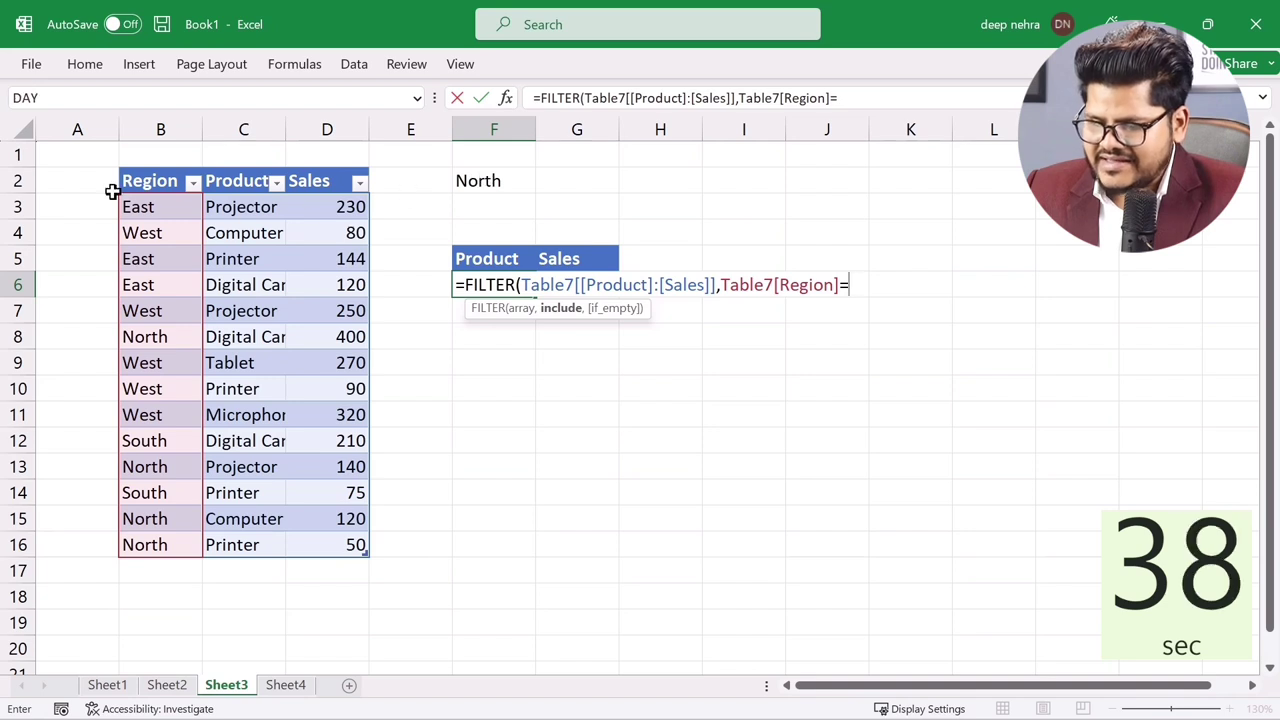
{"action": "left_click", "coordinate": [514, 179]}
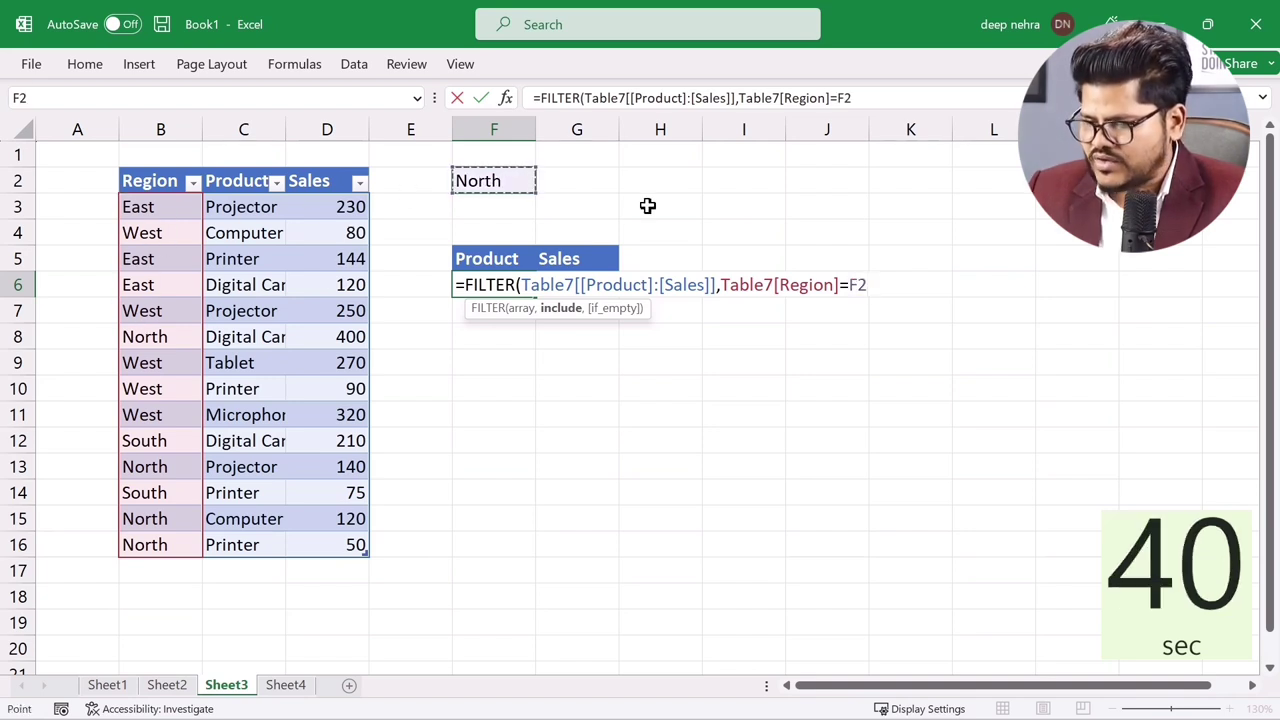
{"action": "key", "text": "Return"}
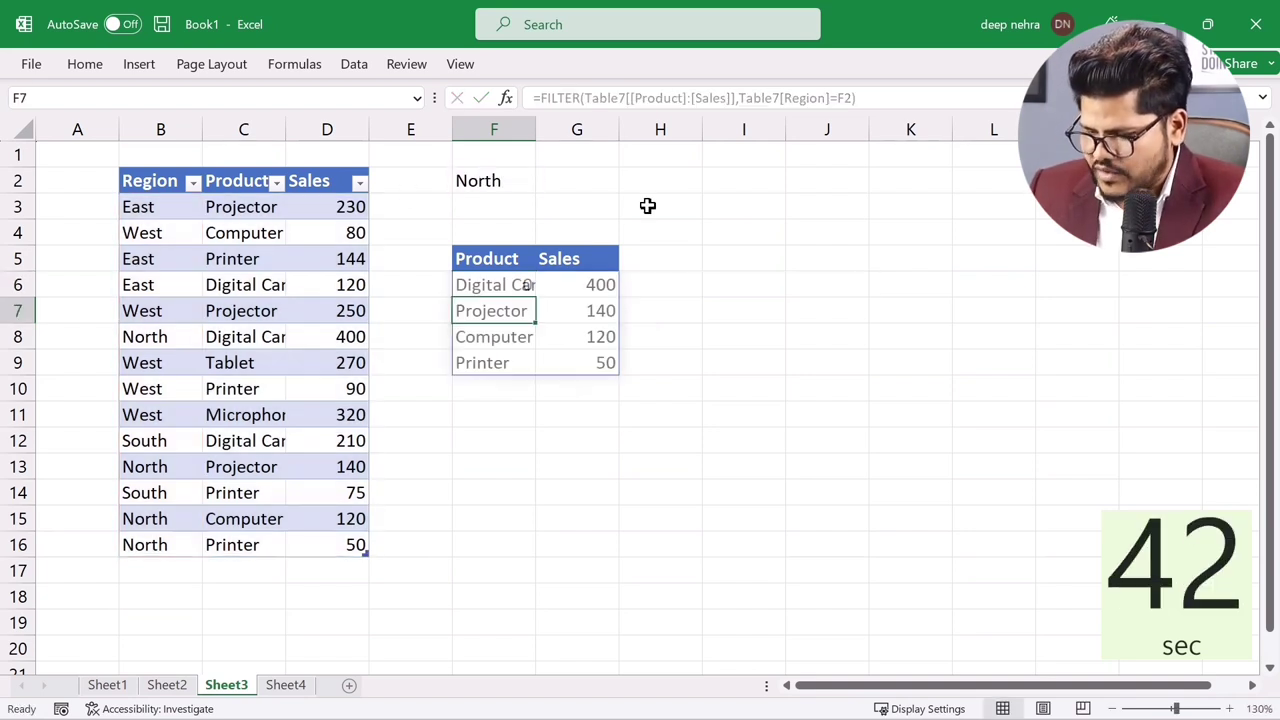
{"action": "left_click", "coordinate": [490, 287]}
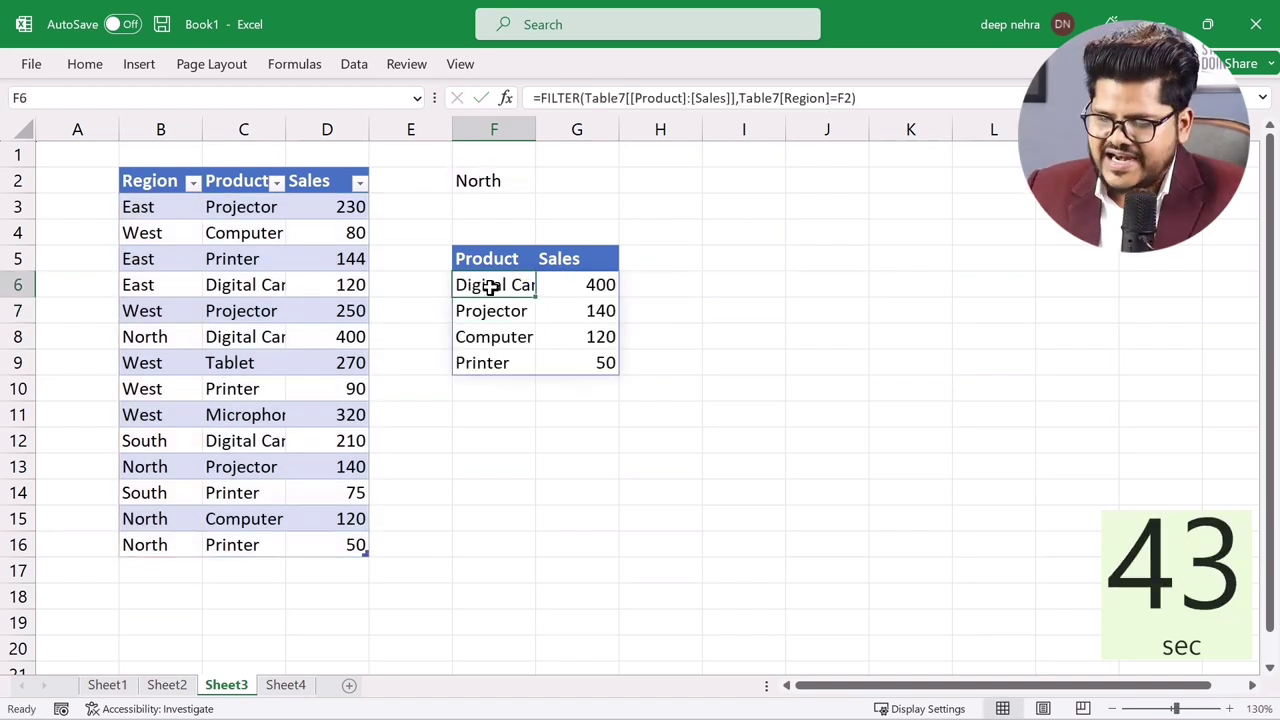
{"action": "left_click", "coordinate": [139, 64]}
Step: Insert a clustered column chart of the filtered results and move it below F2
{"action": "left_click", "coordinate": [478, 95]}
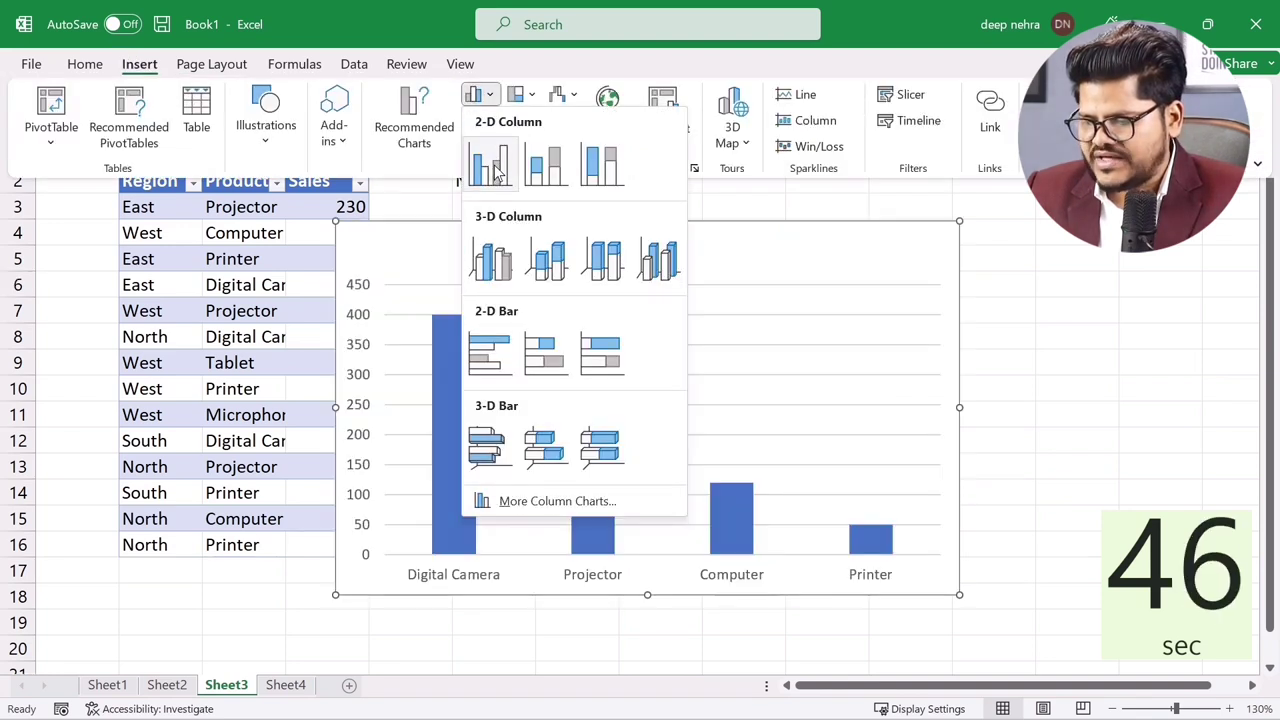
{"action": "left_click", "coordinate": [489, 163]}
{"action": "left_click_drag", "start_coordinate": [478, 232], "coordinate": [591, 259]}
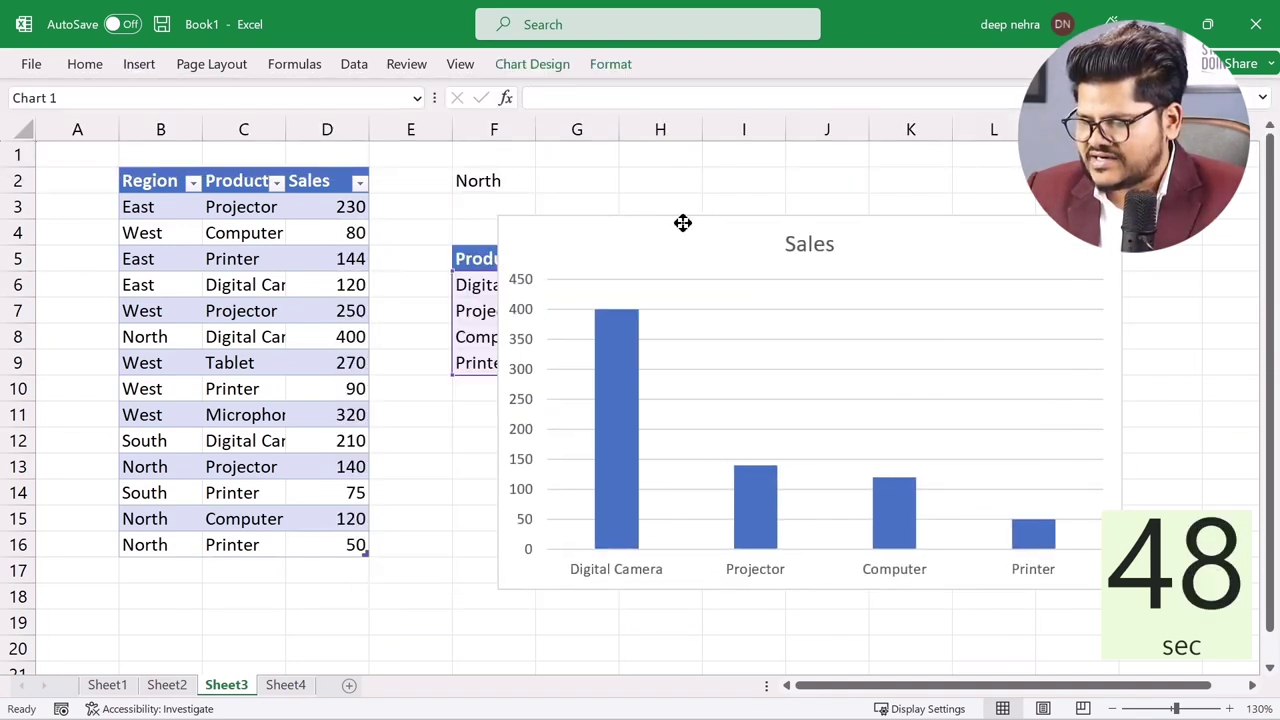
Step: Test the chart by switching F2 to West, then North, then South
{"action": "left_click", "coordinate": [505, 185]}
{"action": "left_click", "coordinate": [545, 183]}
{"action": "left_click", "coordinate": [494, 212]}
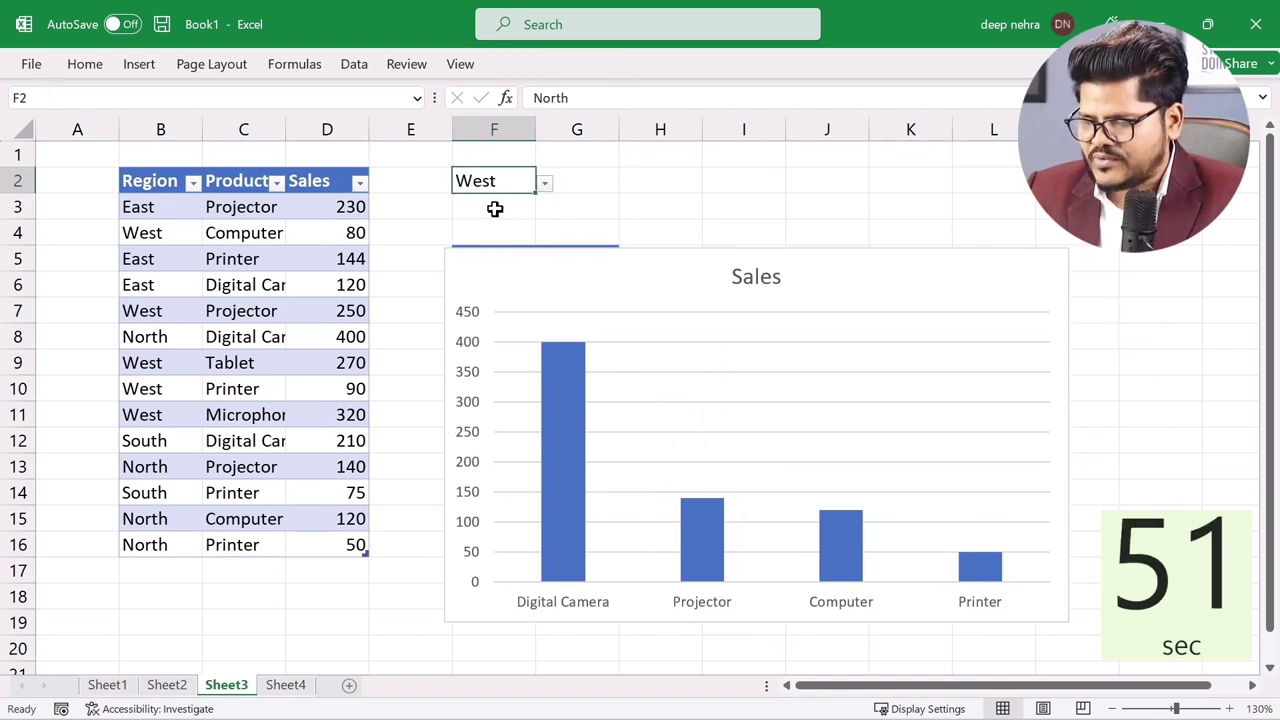
{"action": "left_click", "coordinate": [545, 183]}
{"action": "left_click", "coordinate": [462, 238]}
{"action": "left_click", "coordinate": [545, 183]}
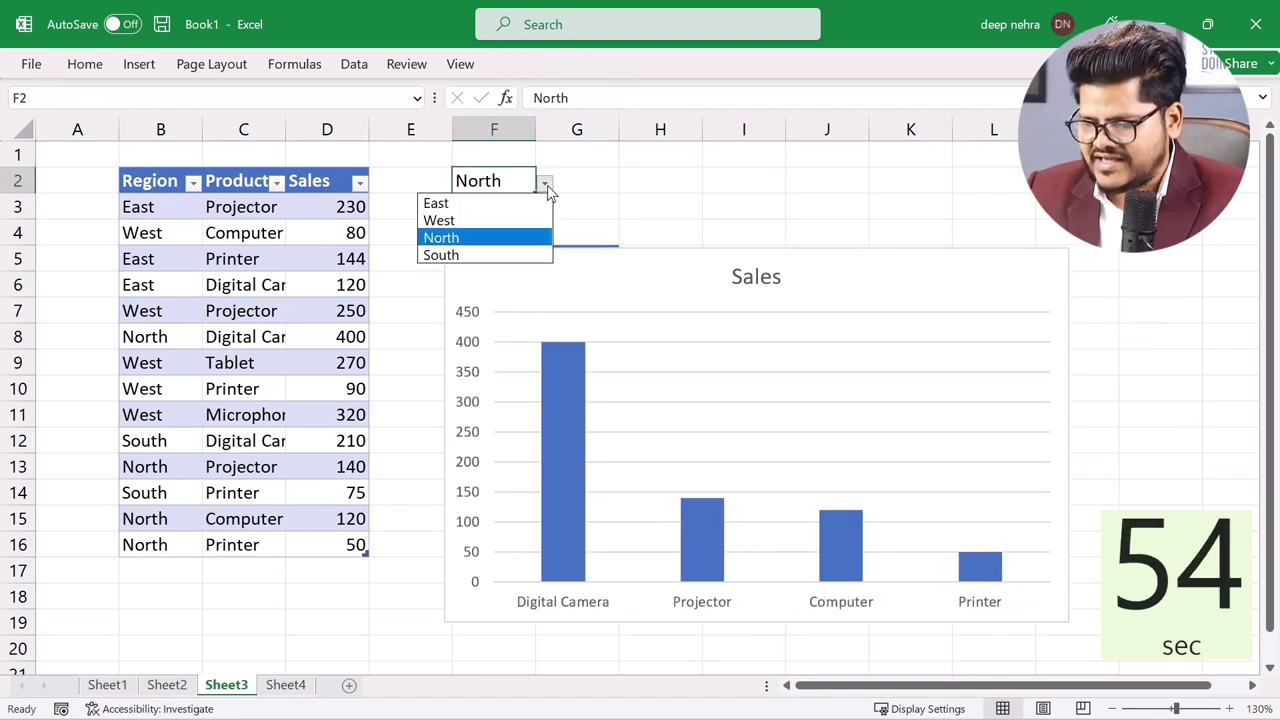
{"action": "left_click", "coordinate": [478, 254]}
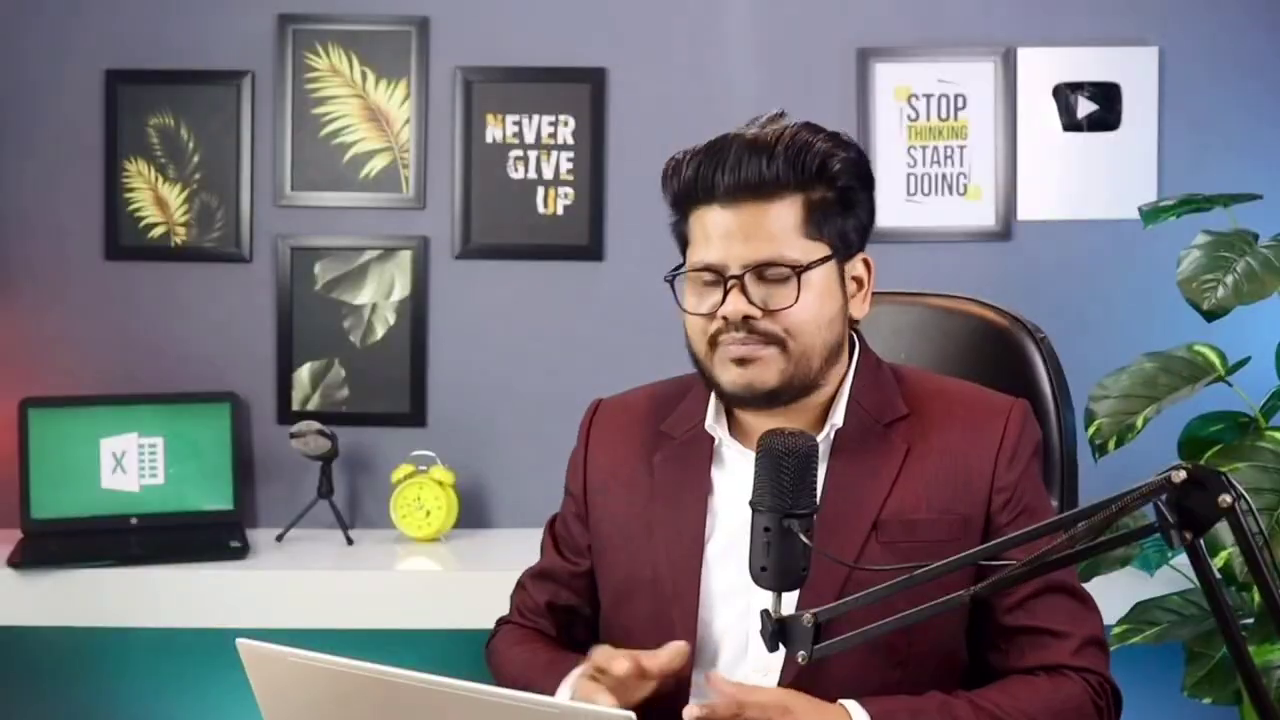